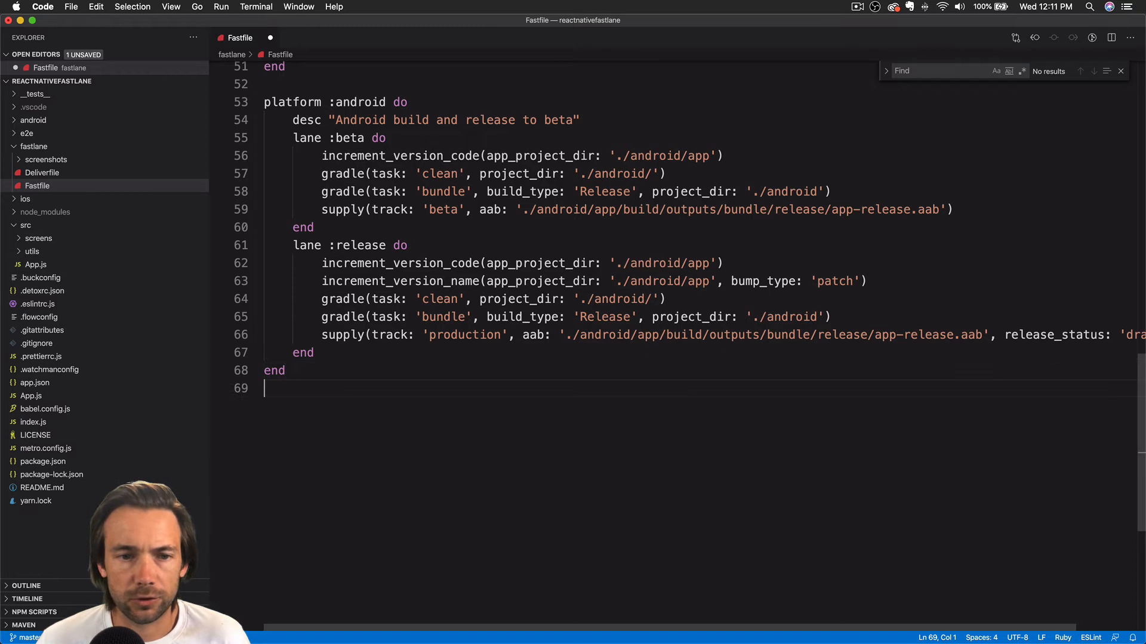
text(lane )
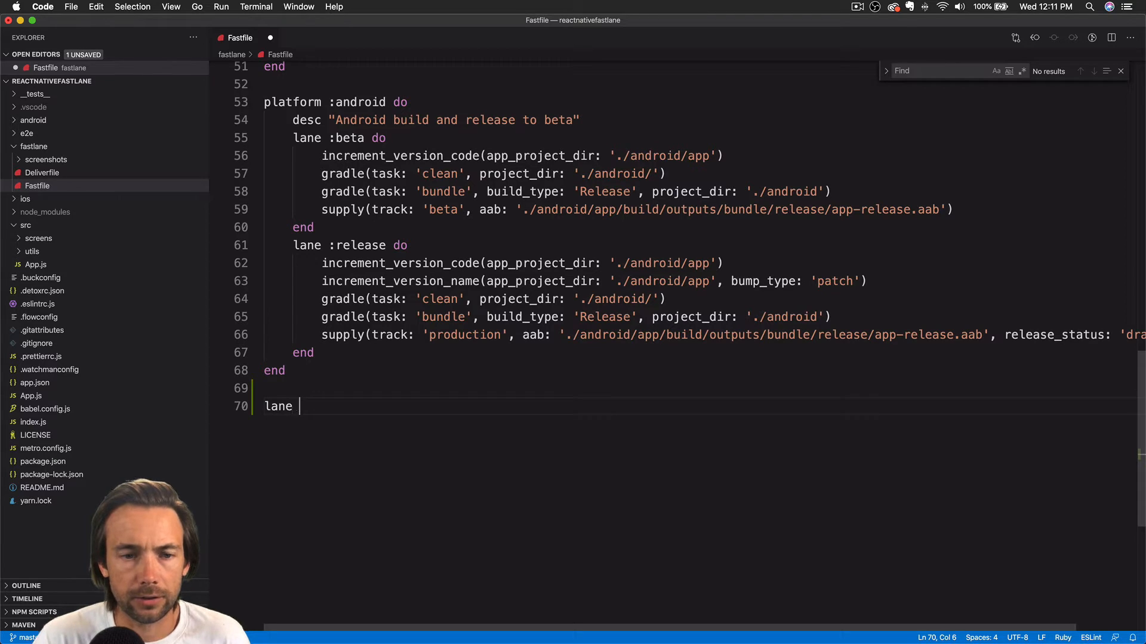
text(:codepush_ios)
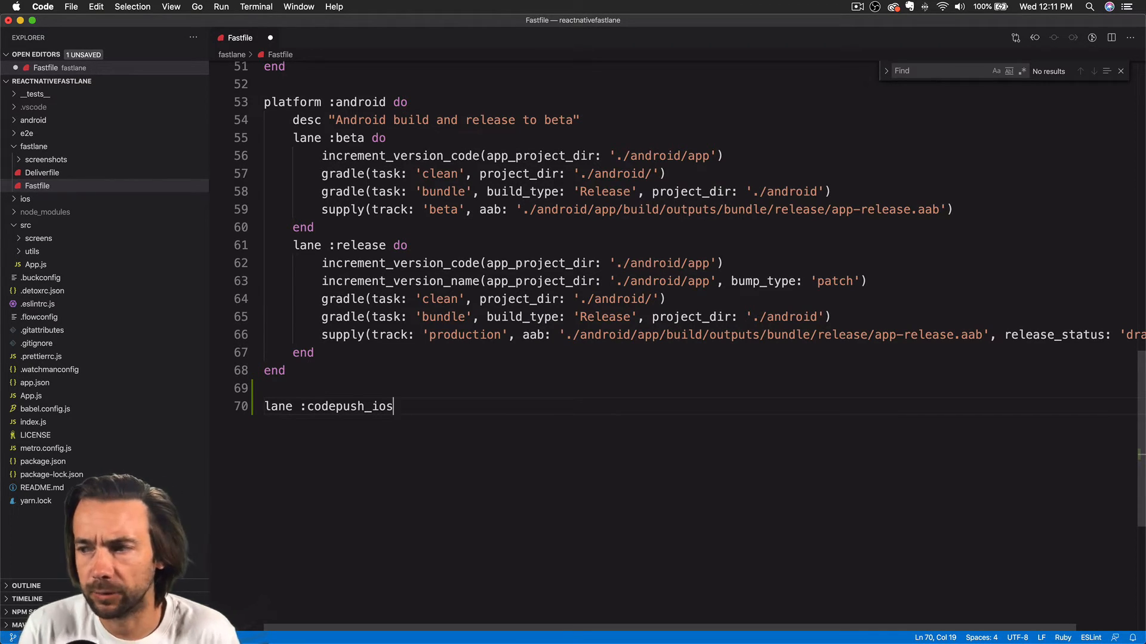
text( do)
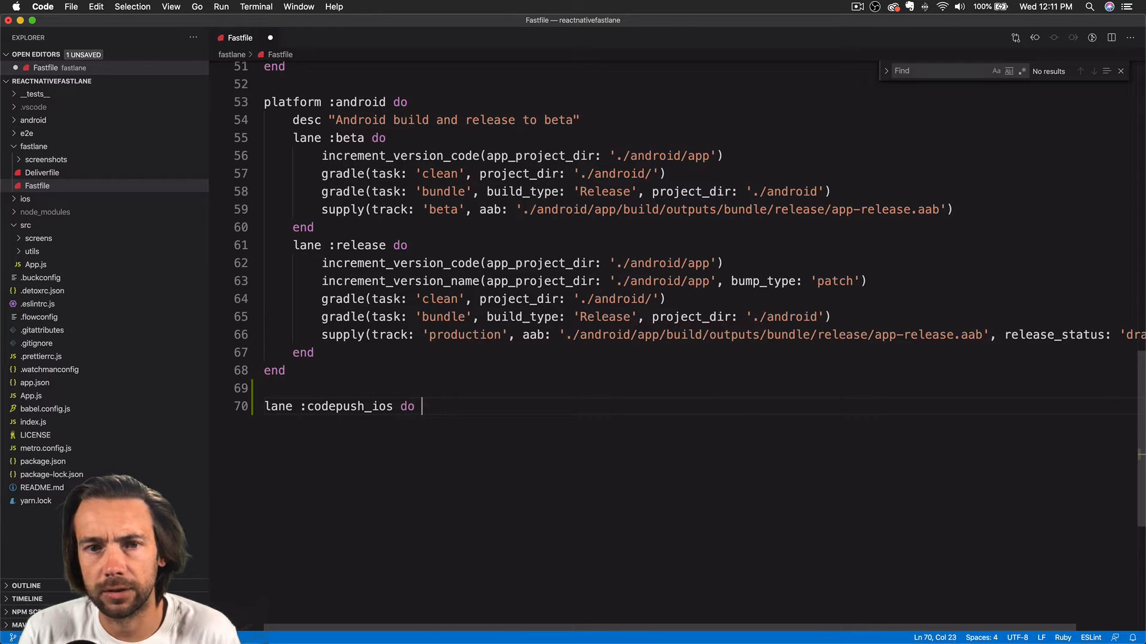
text(\sp)
Declare 'lane :codepush_ios do |options|' with its closing 'end' and an indented body line
key(BackSpace)
key(BackSpace)
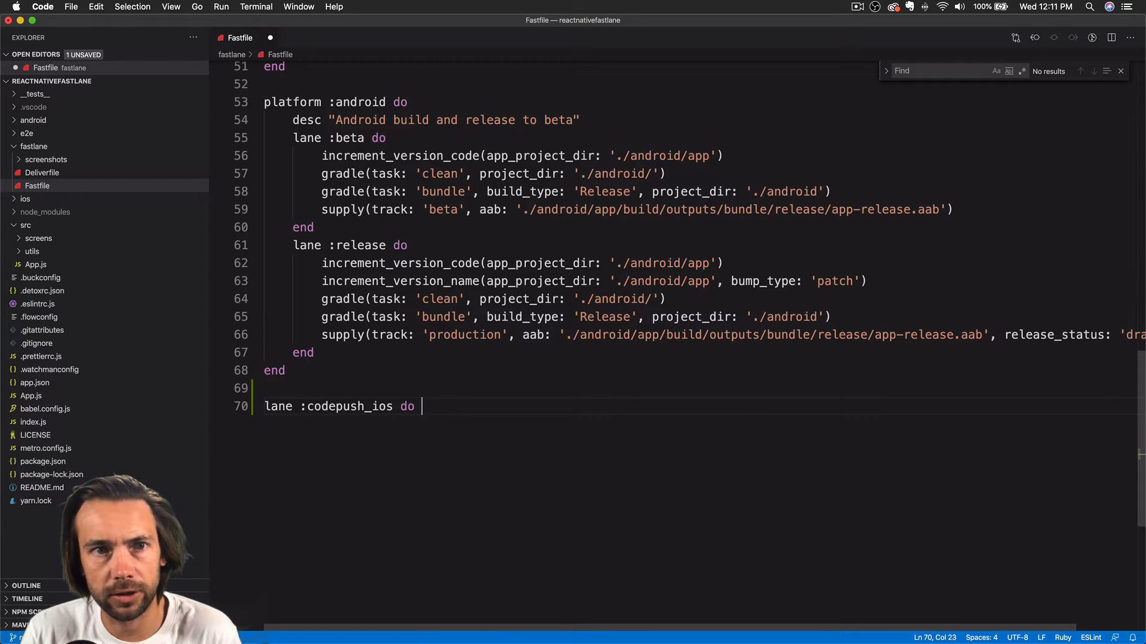
text(|options)
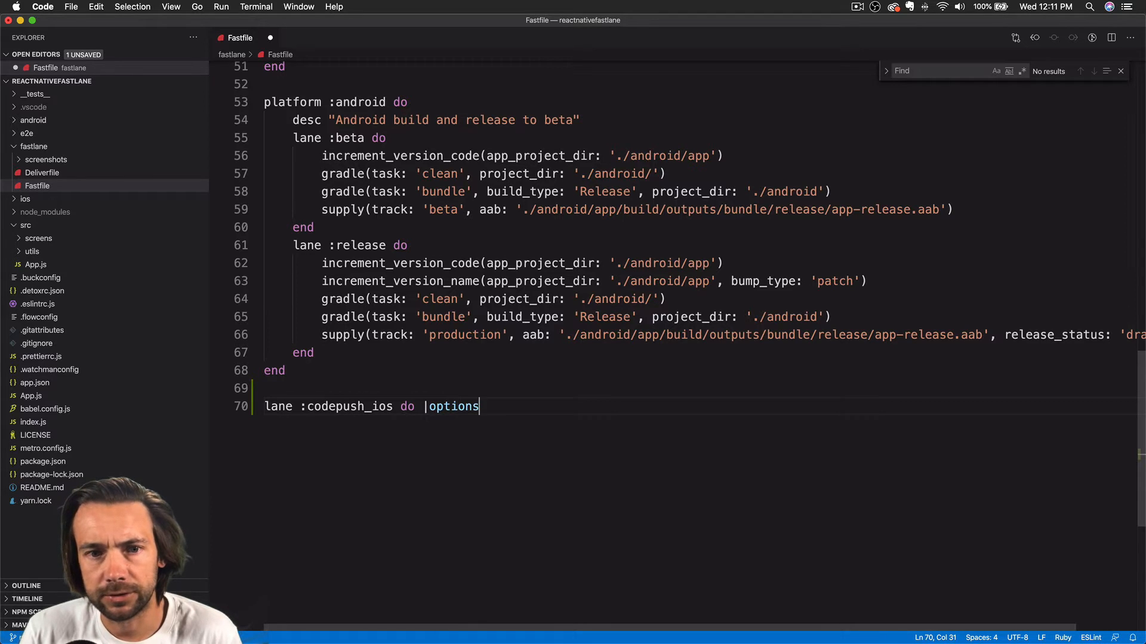
text(\)
key(BackSpace)
text(|)
key(Return)
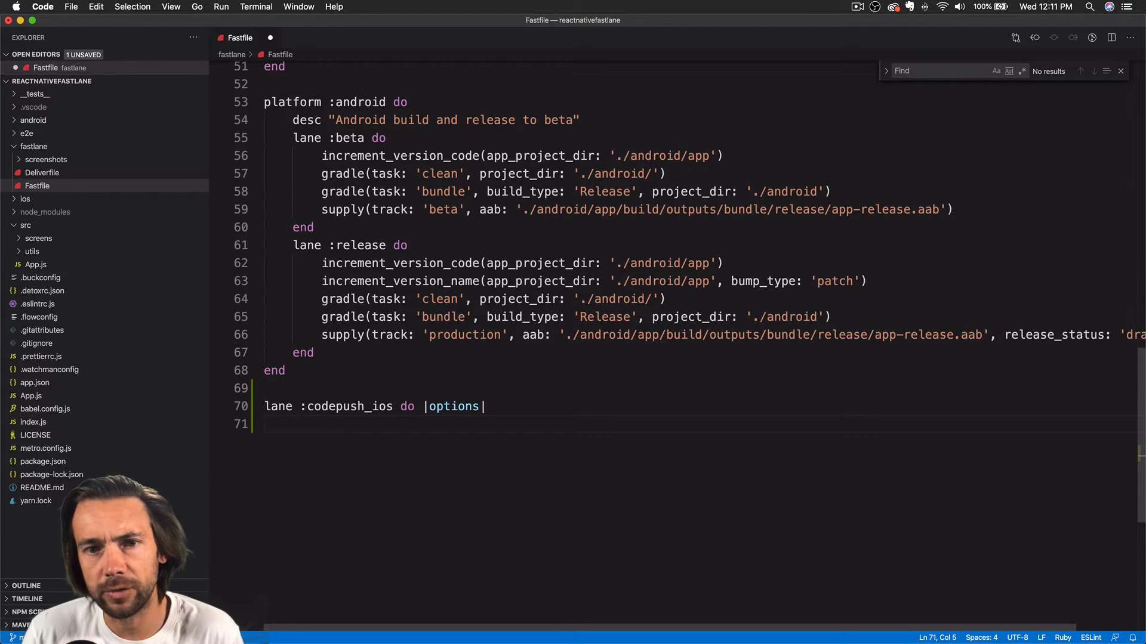
key(Return)
key(BackSpace)
text(end)
key(Up)
key(Tab)
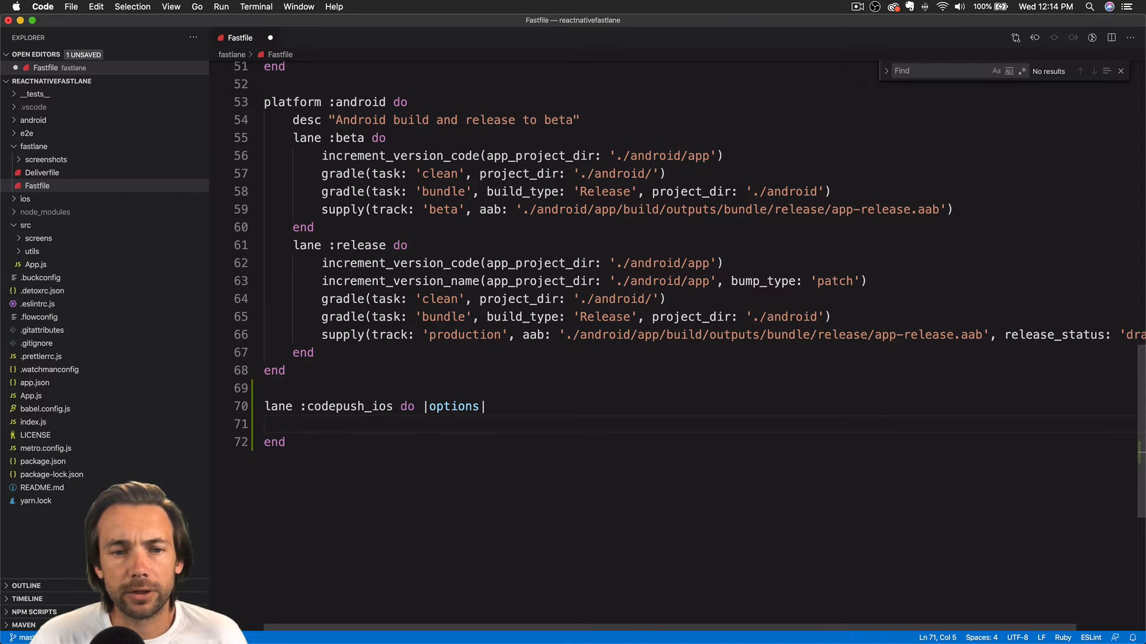
text(current)
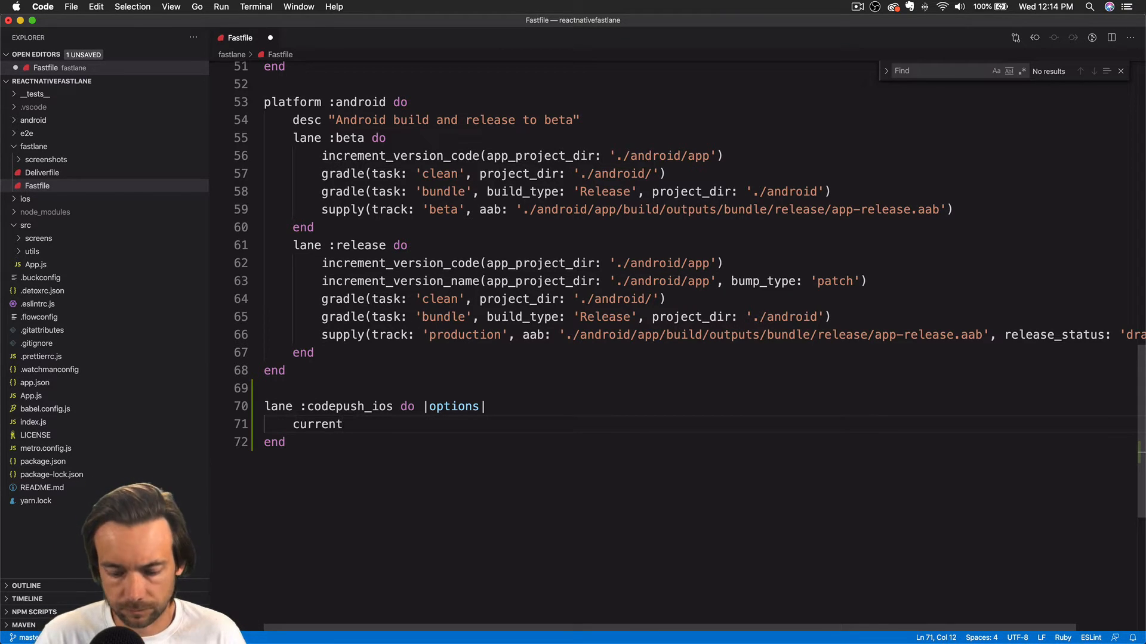
text(_version = get_version_number)
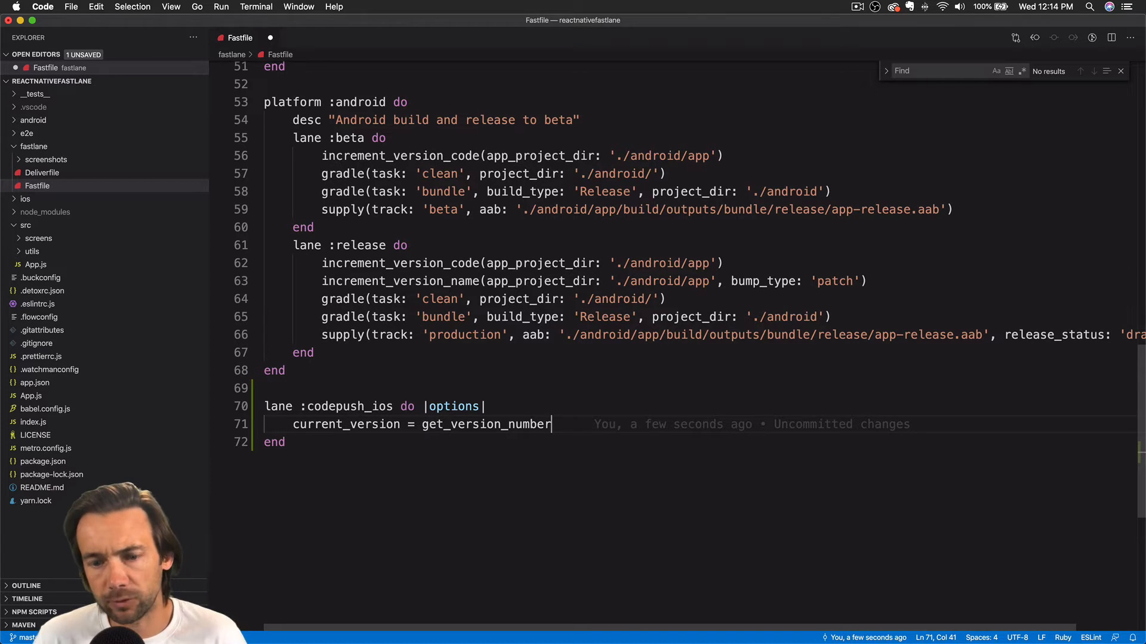
text(()
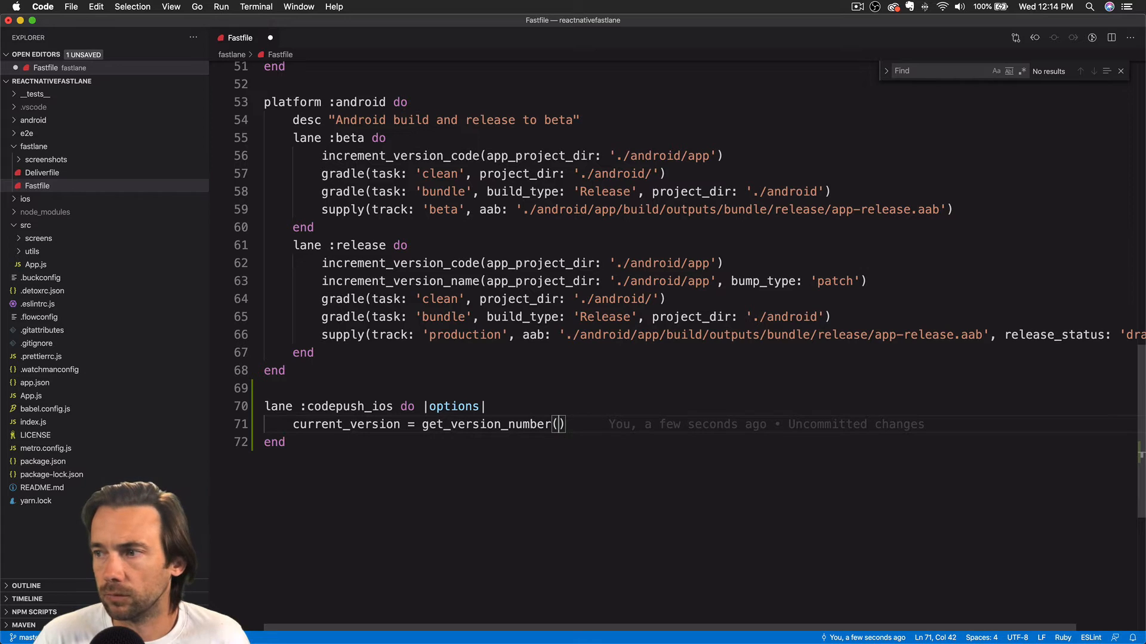
text(xc)
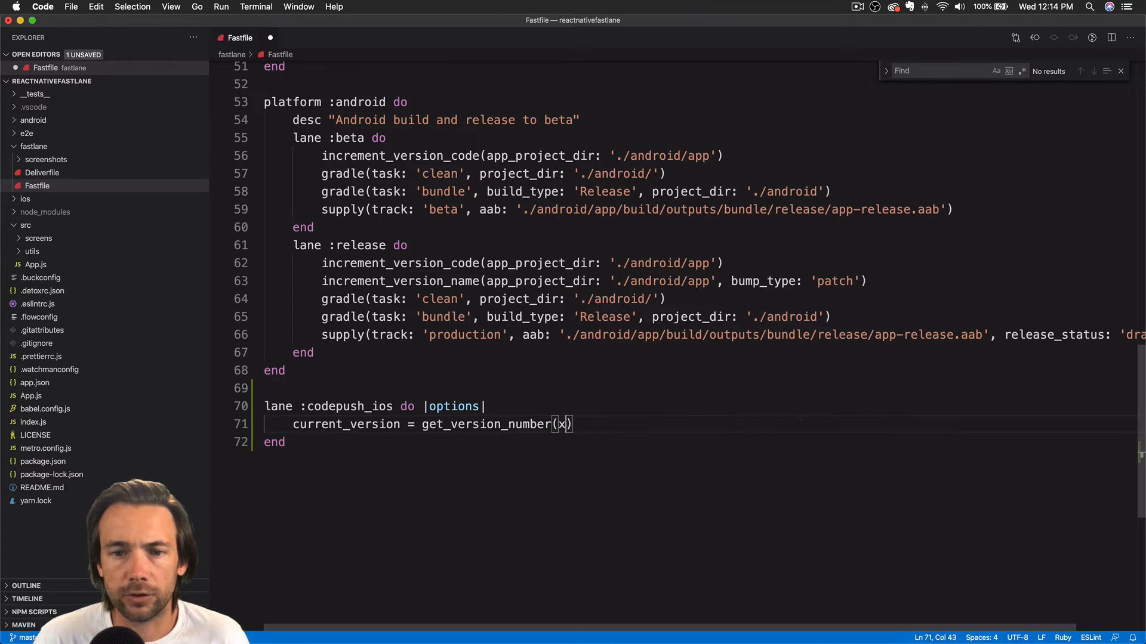
text(odepr)
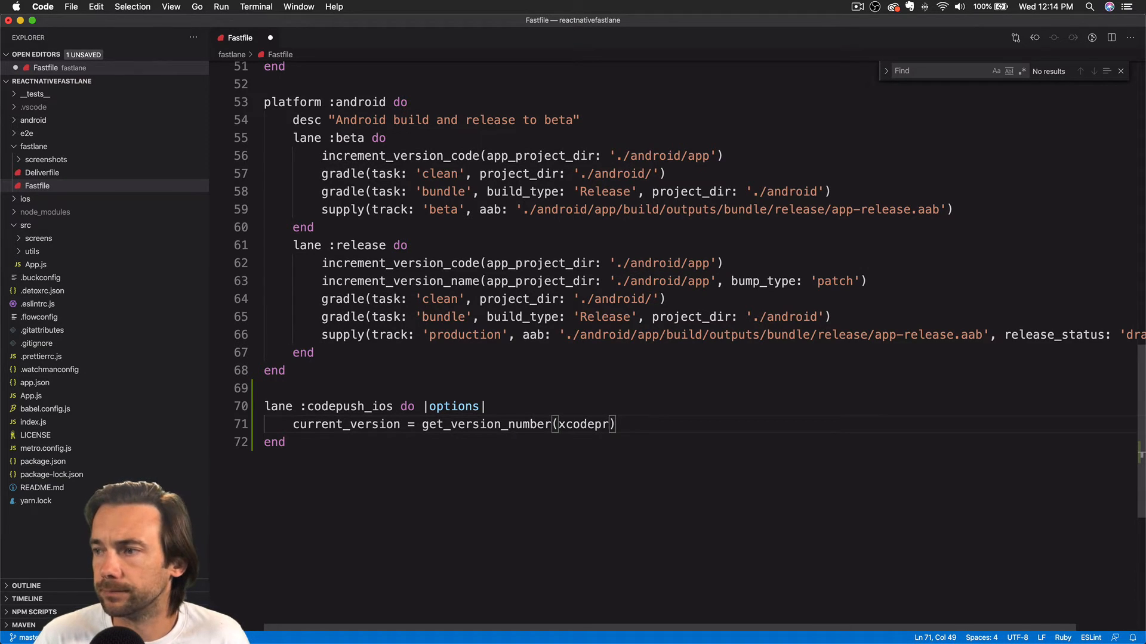
text(oj)
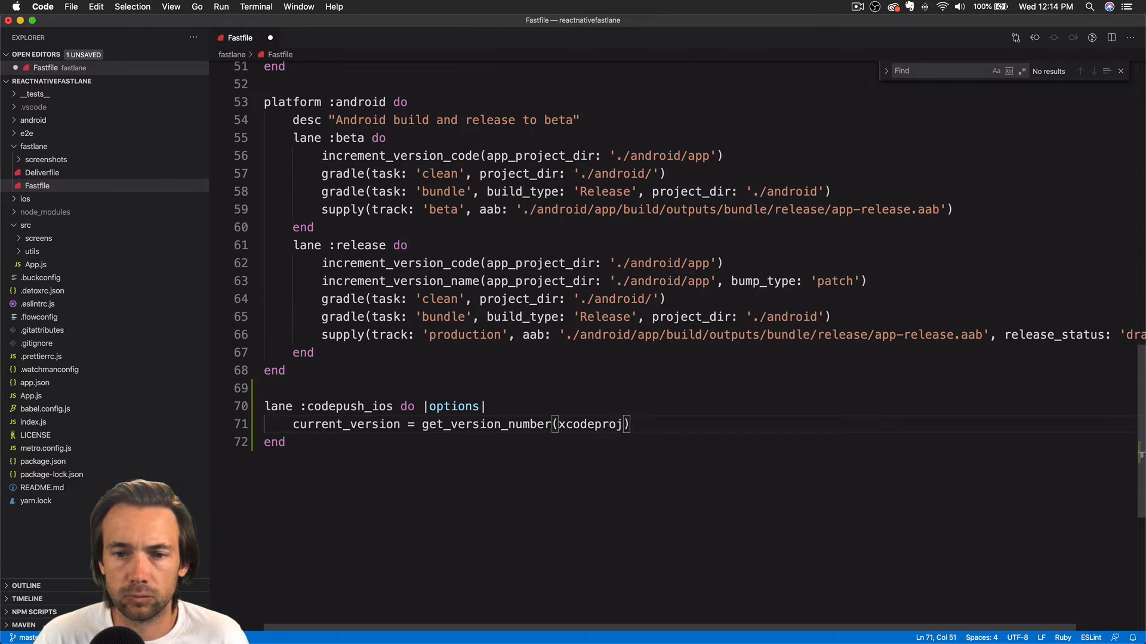
text(:)
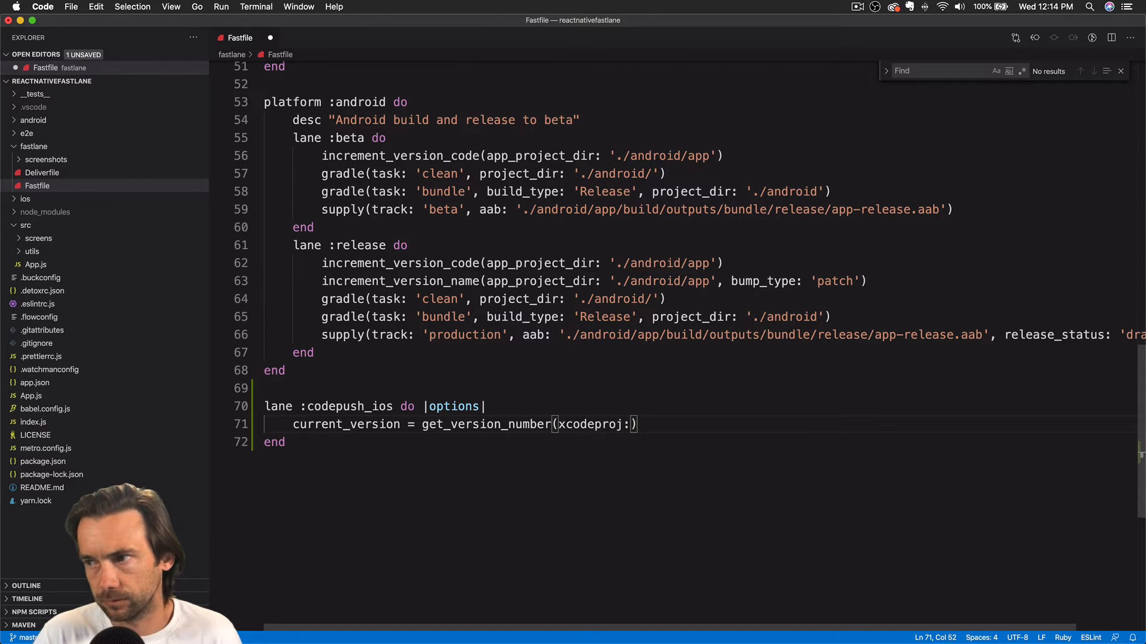
text( './ios/)
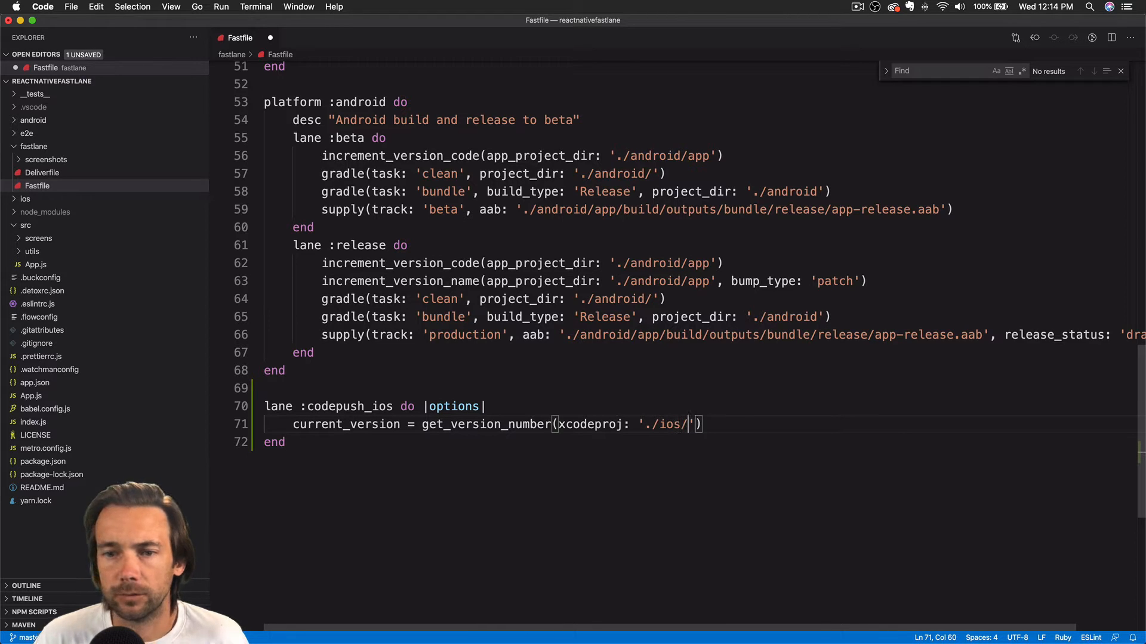
text(reactnativefastlane)
Set current_version via get_version_number for './ios/ReactNativeFastlane.xcodeproj', target 'ReactNativeFastlane'
key(BackSpace)
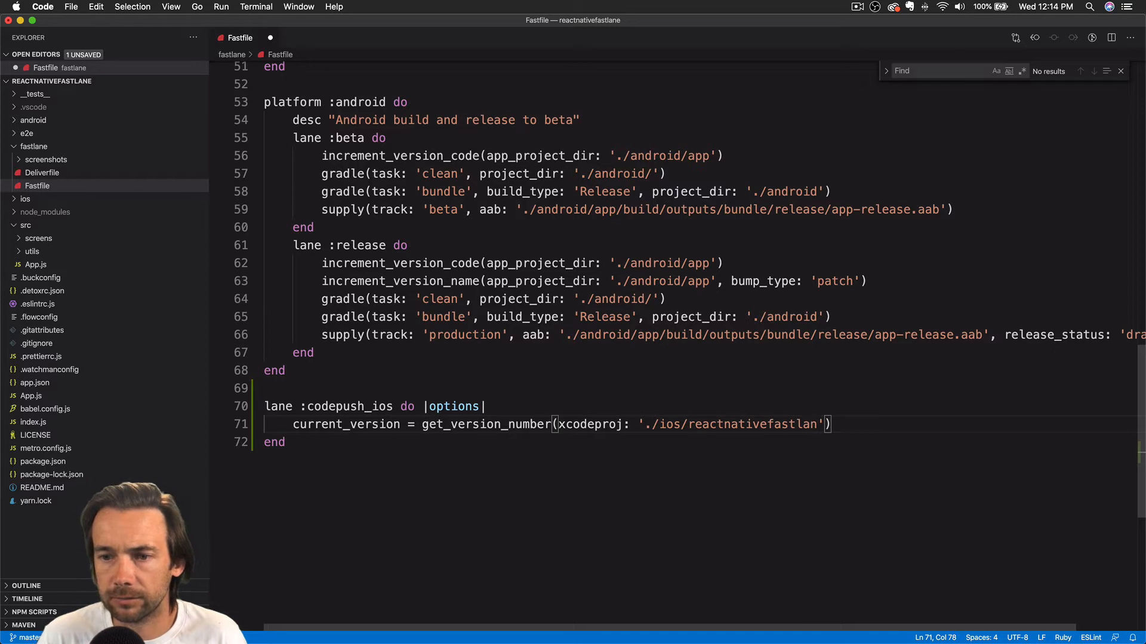
double_click(723, 420)
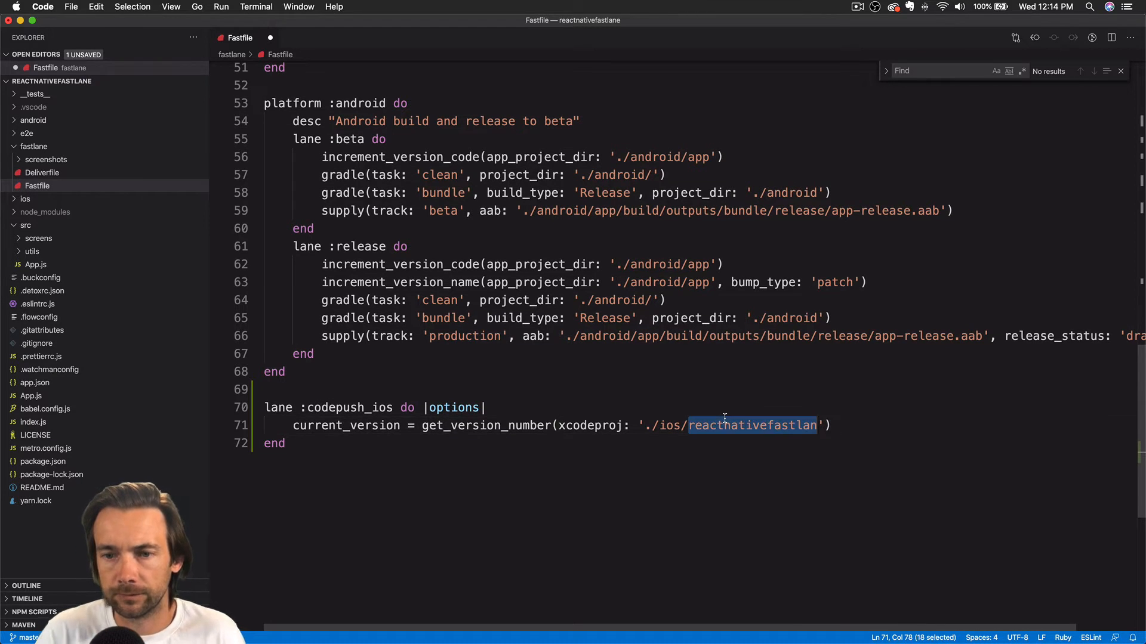
text(ReactNativeFastlane)
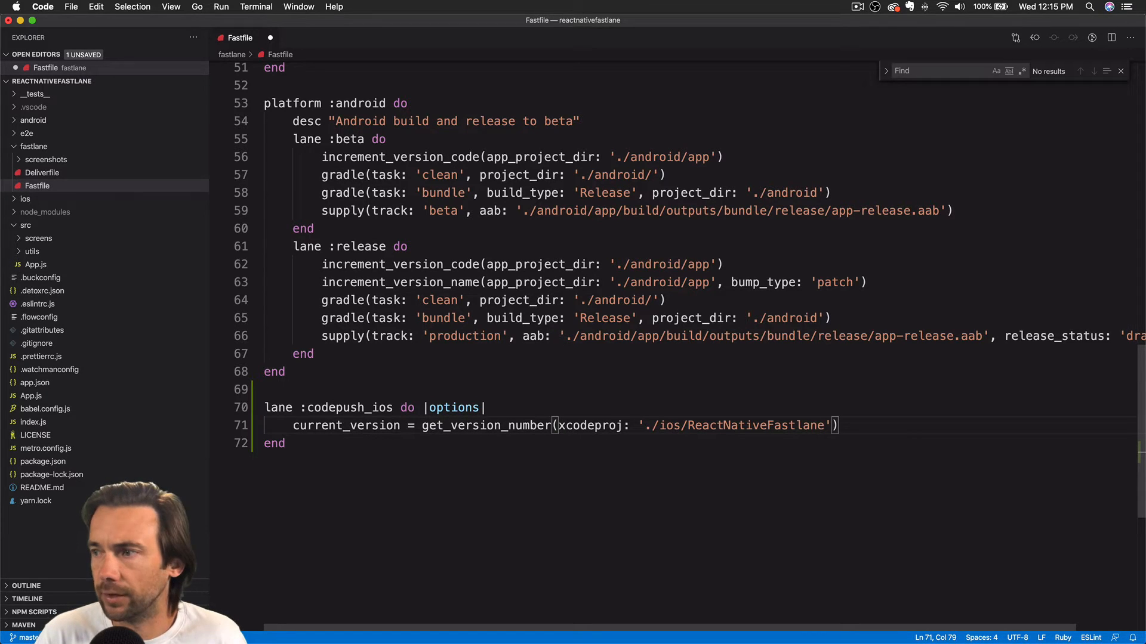
text(.xcodeproj)
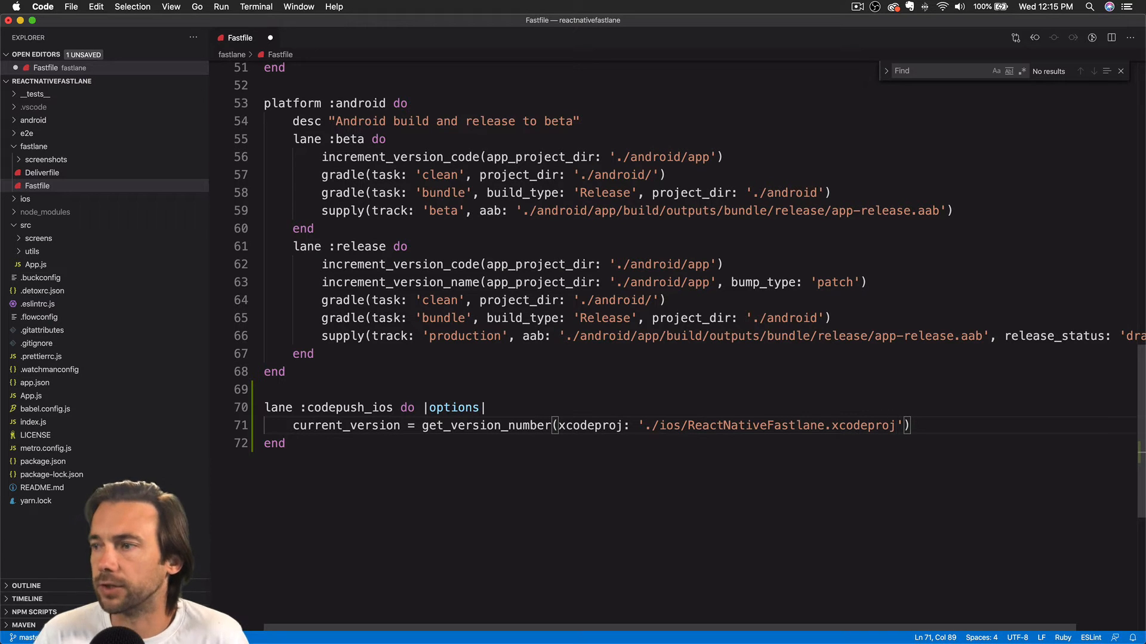
key(Right)
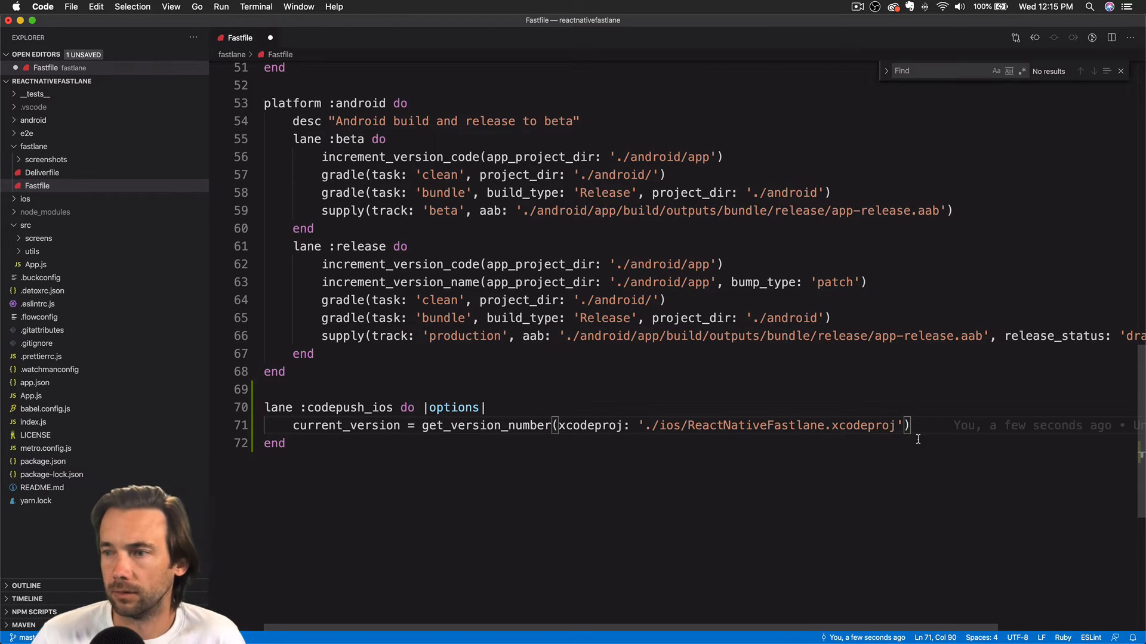
text(, target: 'ReactNativeFastlane)
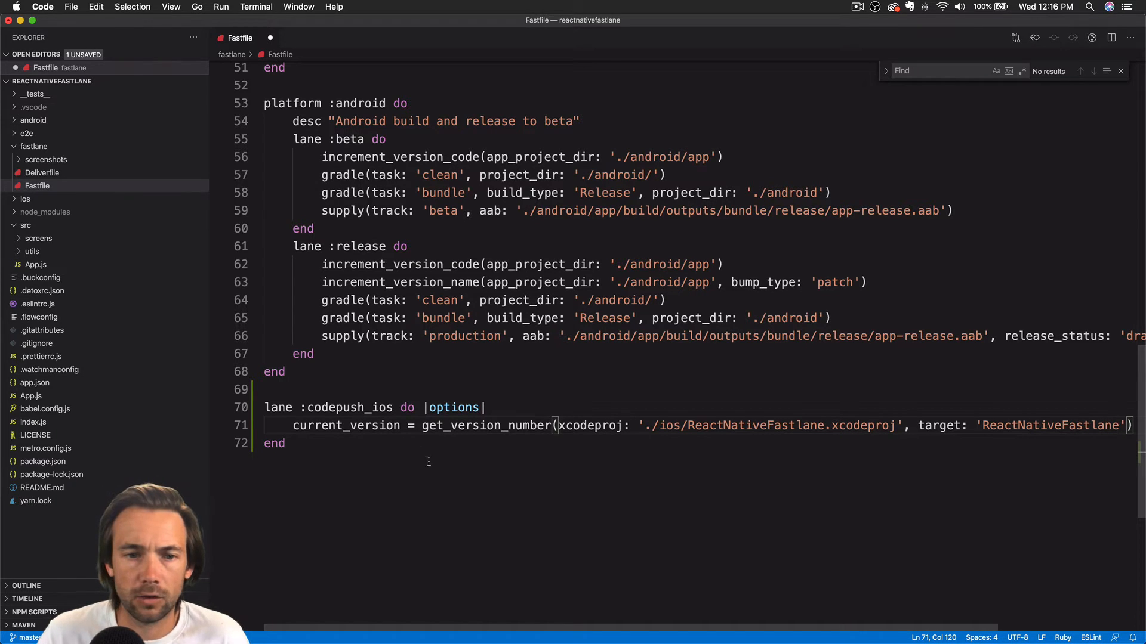
Declare 'lane :codepush_android do |options|' below the iOS lane with 'end' and an indented body line
click(346, 445)
key(Return)
key(Return)
text(lane :codepush_android do |)
key(BackSpace)
text(|options|)
key(Return)
text(end)
key(super+Left)
key(Return)
key(Up)
key(Tab)
text(cu)
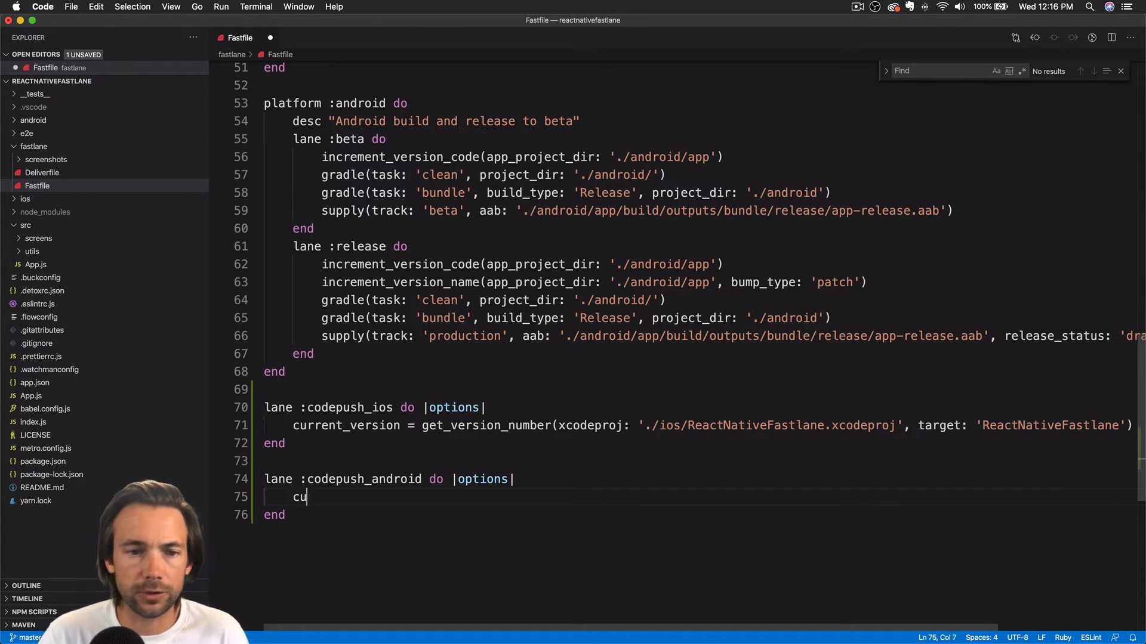
text(rrent_version =)
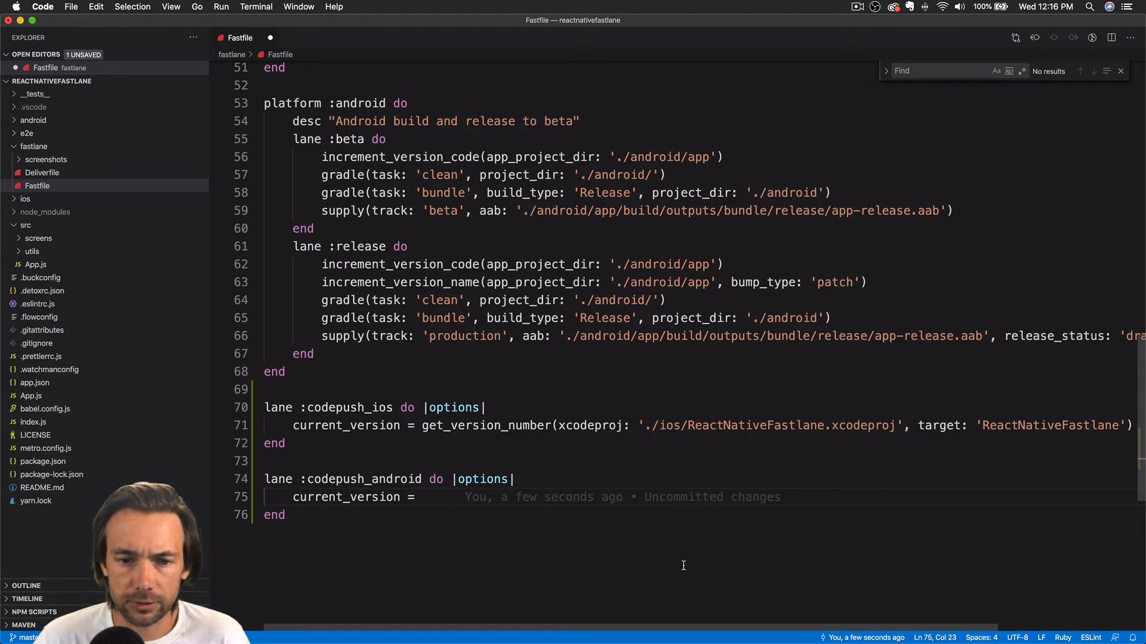
text(google_play_track)
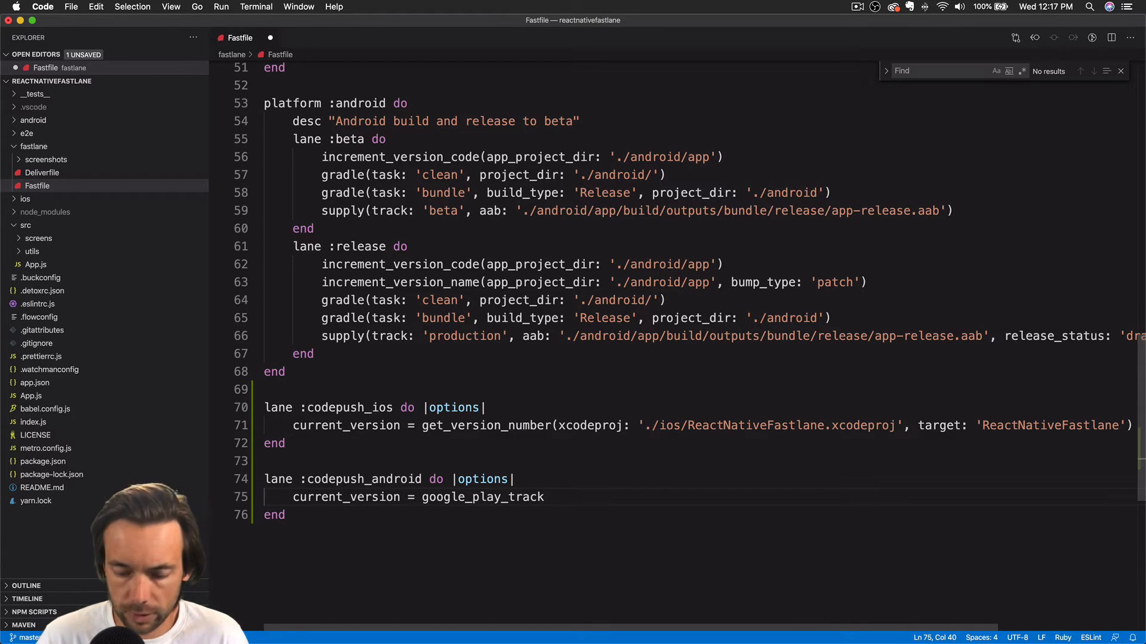
text(_release)
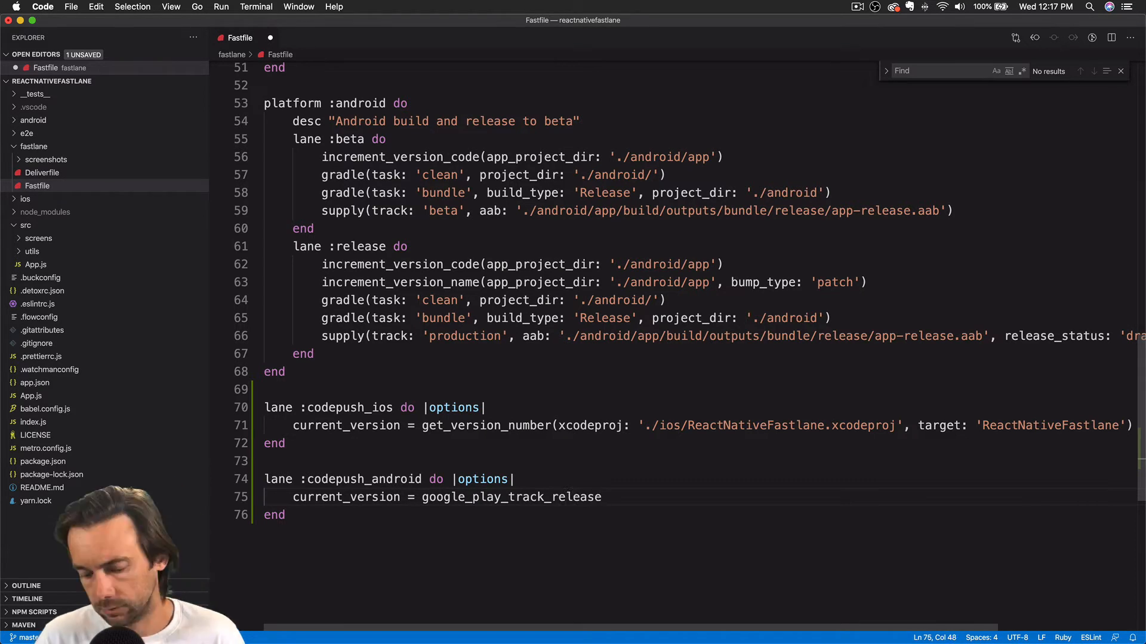
text(_names)
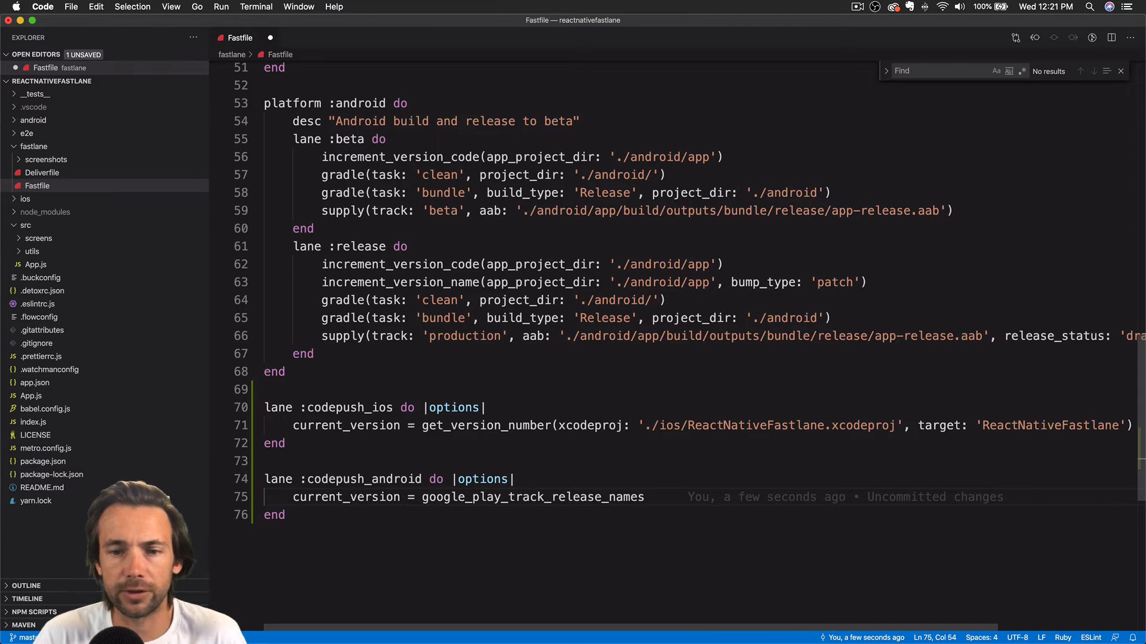
Begin a new 'lane :codepush' declaration below the Android lane
key(Return)
text(codepush)
key(Down)
key(Return)
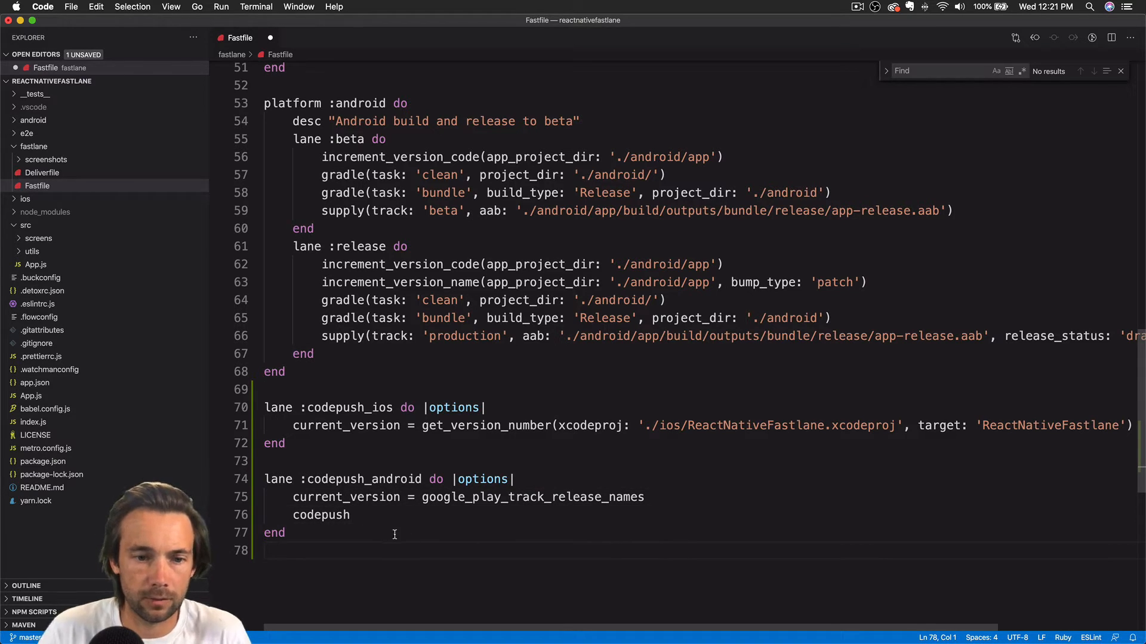
key(Return)
text(land)
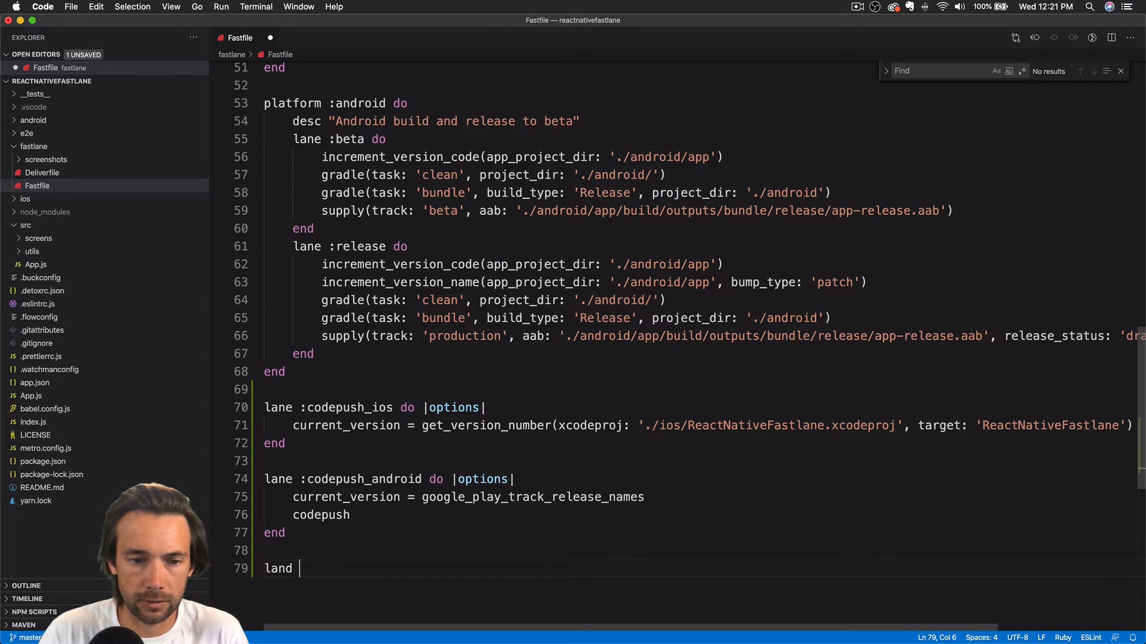
key(BackSpace)
key(BackSpace)
text(e :codepush)
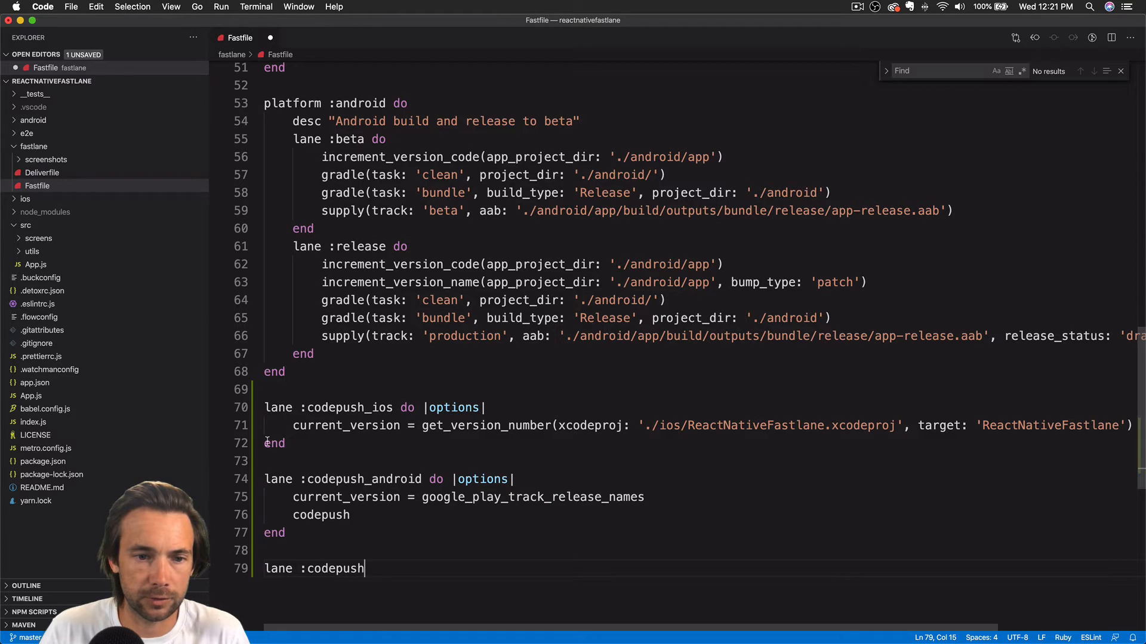
Add codepush(current_version: current_version, manditory: options[:manditory]) inside the iOS lane
click(265, 443)
key(Return)
key(Up)
key(Tab)
text(codepush)
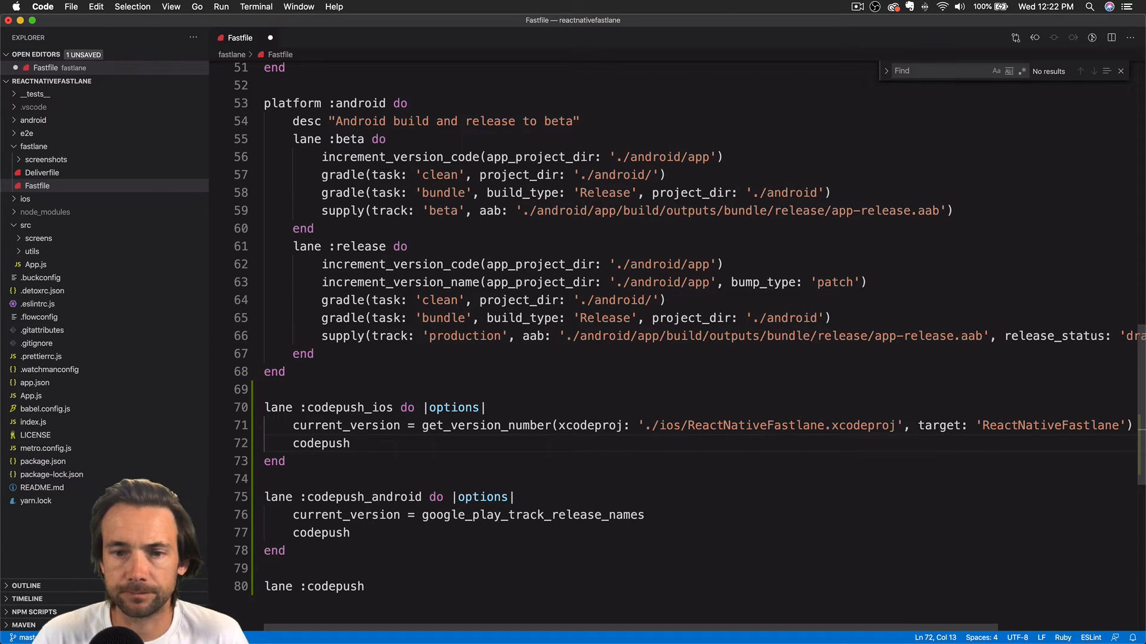
text((current)
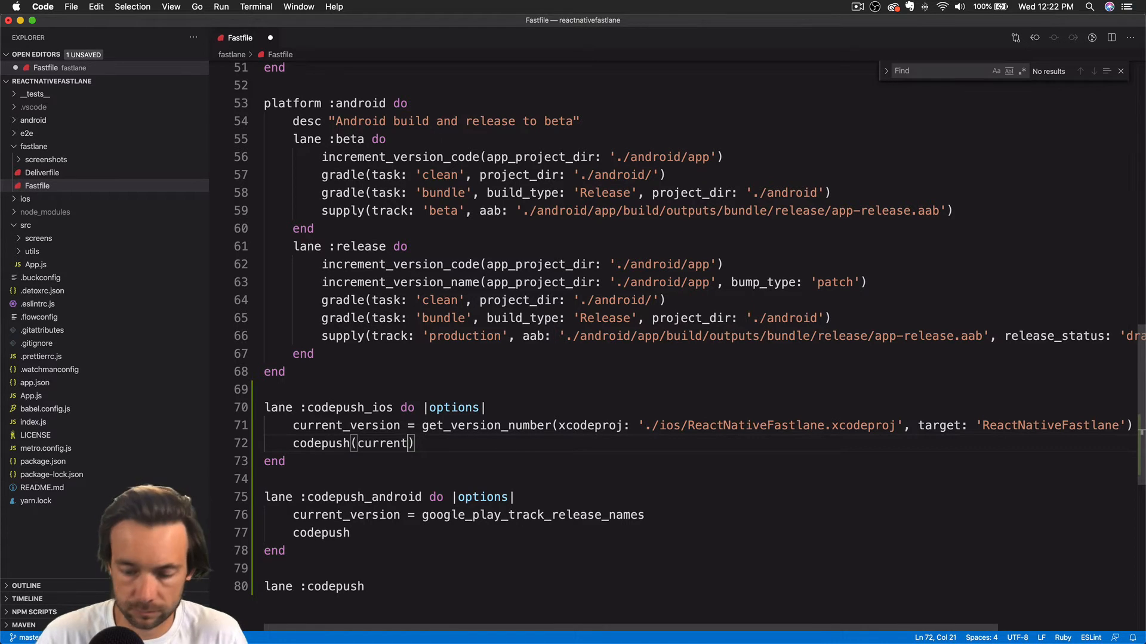
text(_version: current_versi)
key(BackSpace)
key(BackSpace)
text(sion)
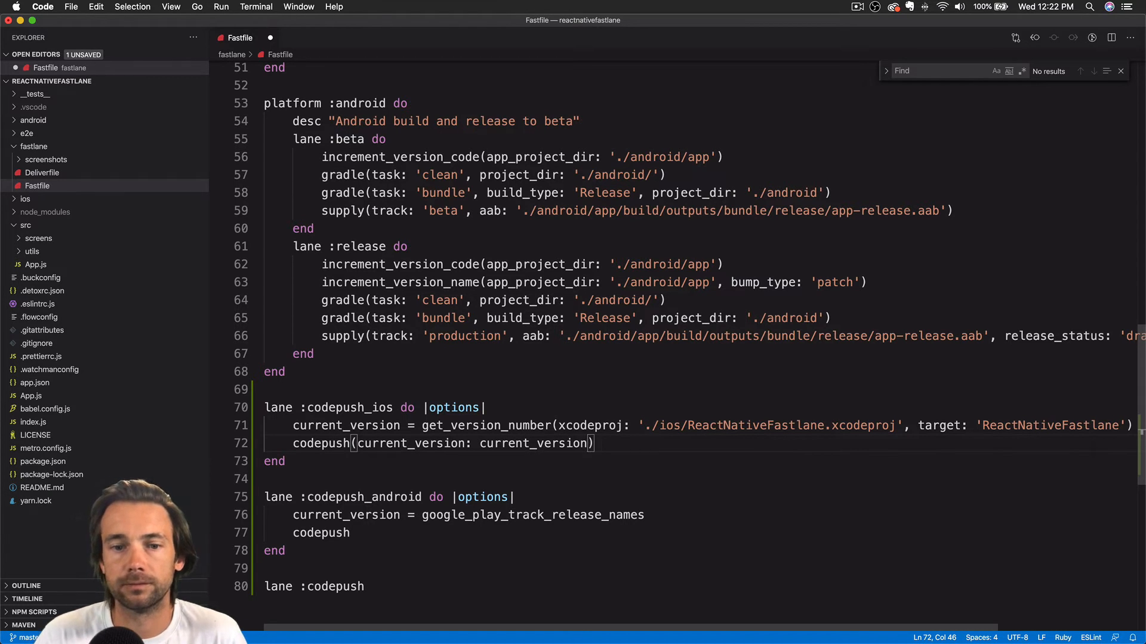
text(, mandiro)
key(BackSpace)
key(BackSpace)
text(tory: )
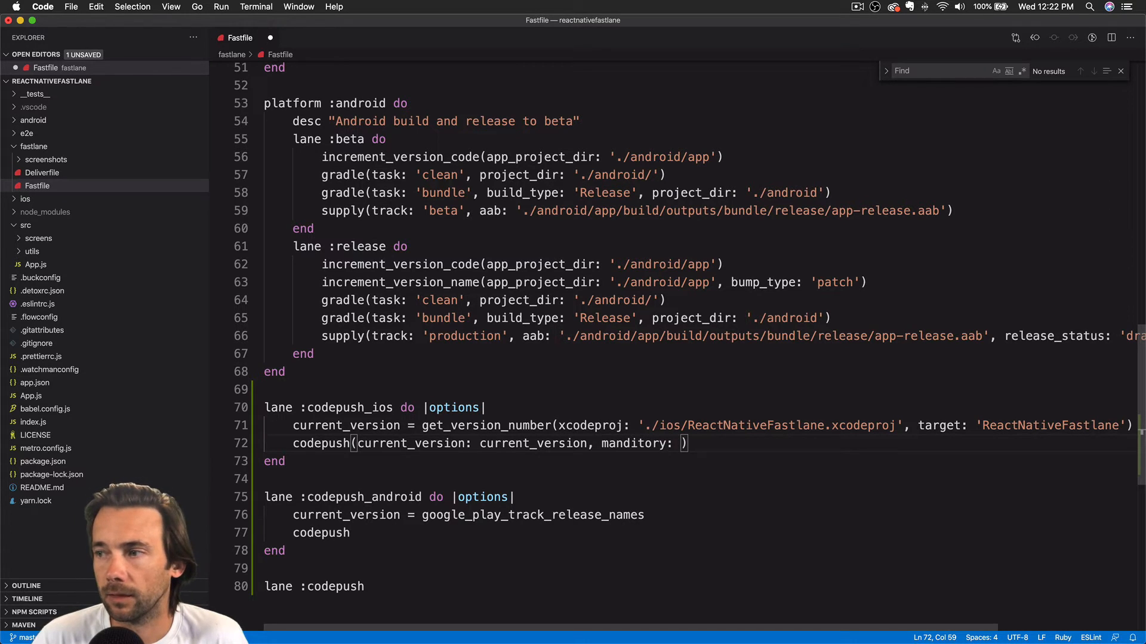
text(option)
key(BackSpace)
key(BackSpace)
key(BackSpace)
text(ions)
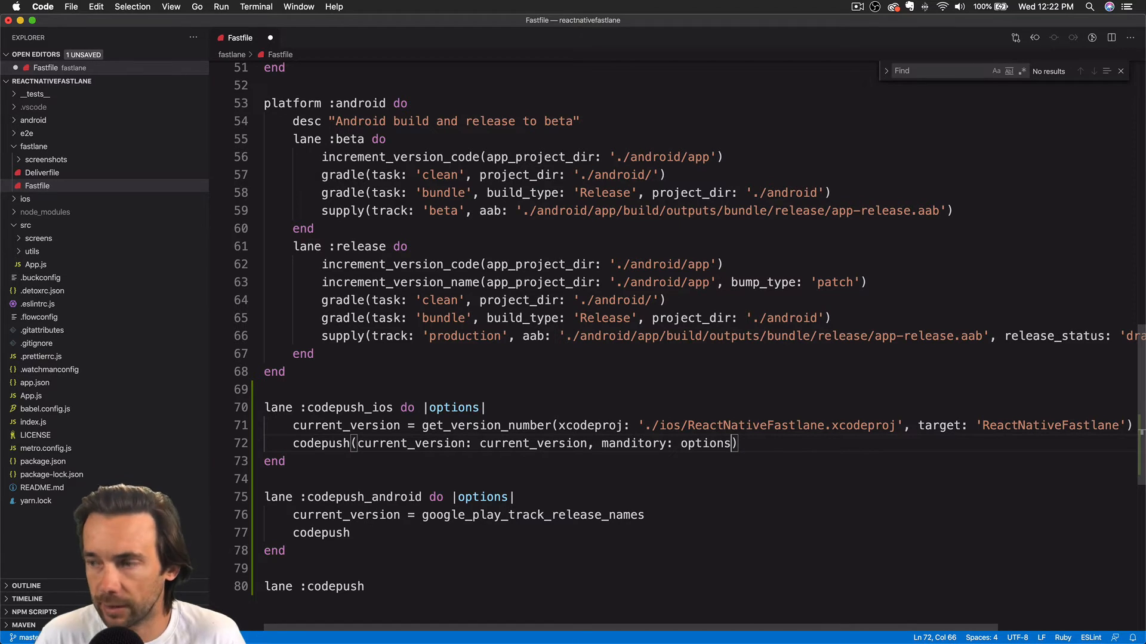
text([)
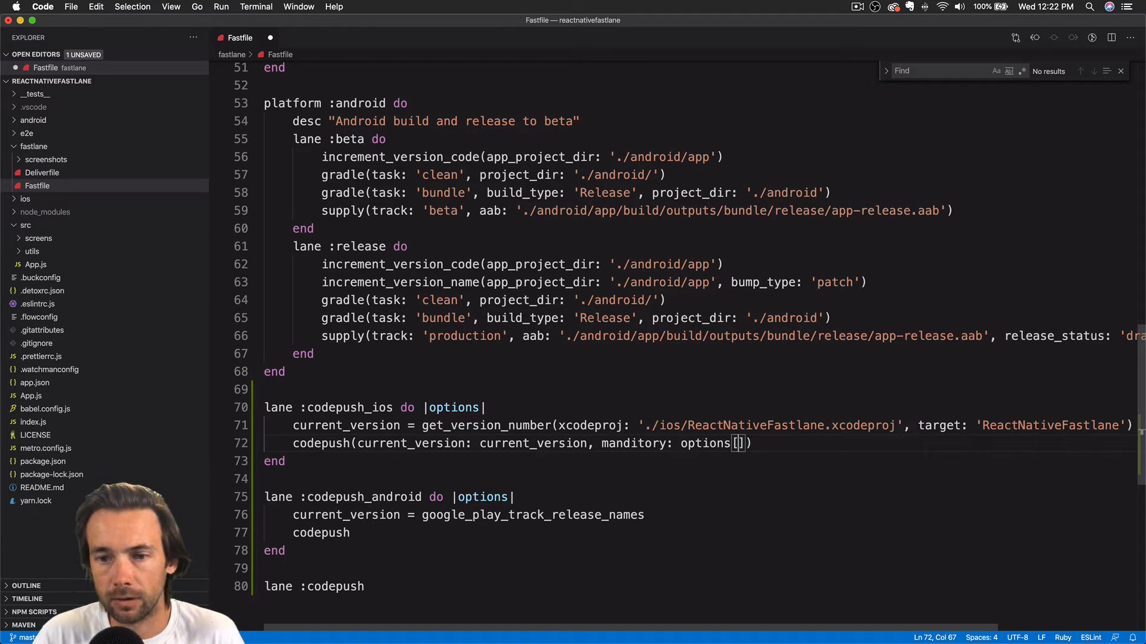
text(:)
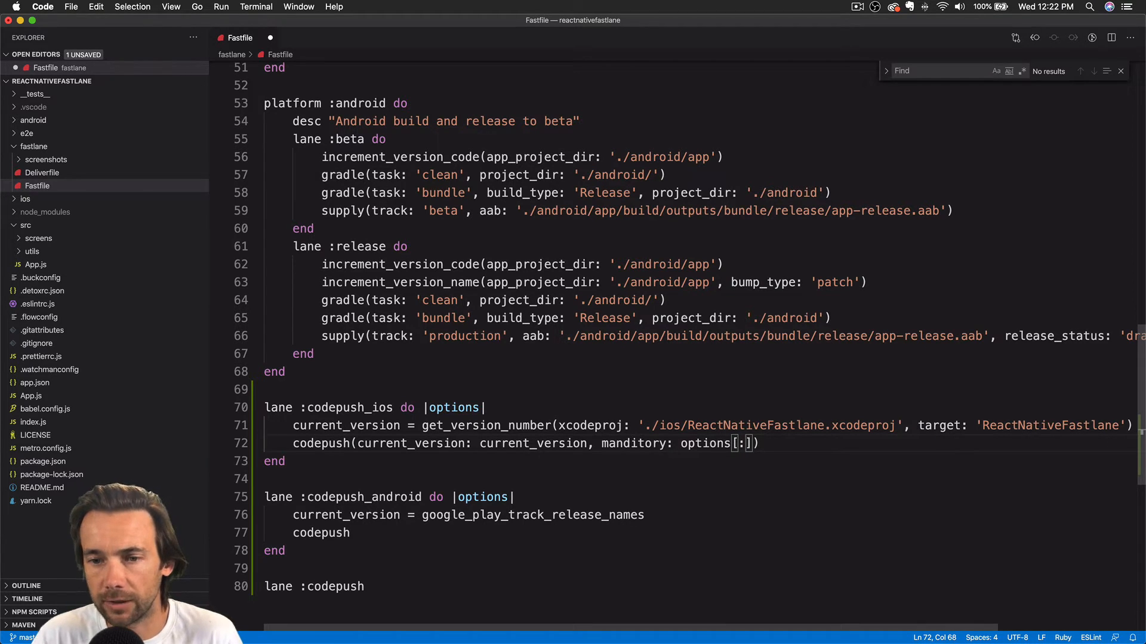
text(manditory)
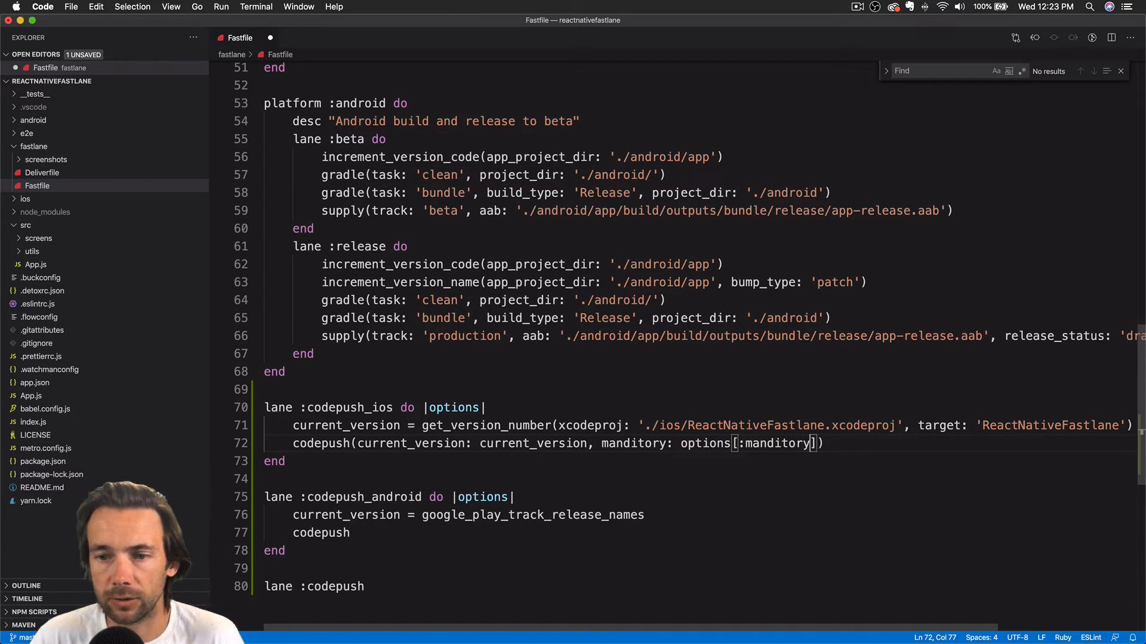
Copy the full codepush call from the iOS lane over the bare codepush word in the Android lane
double_click(324, 443)
shift+click(843, 443)
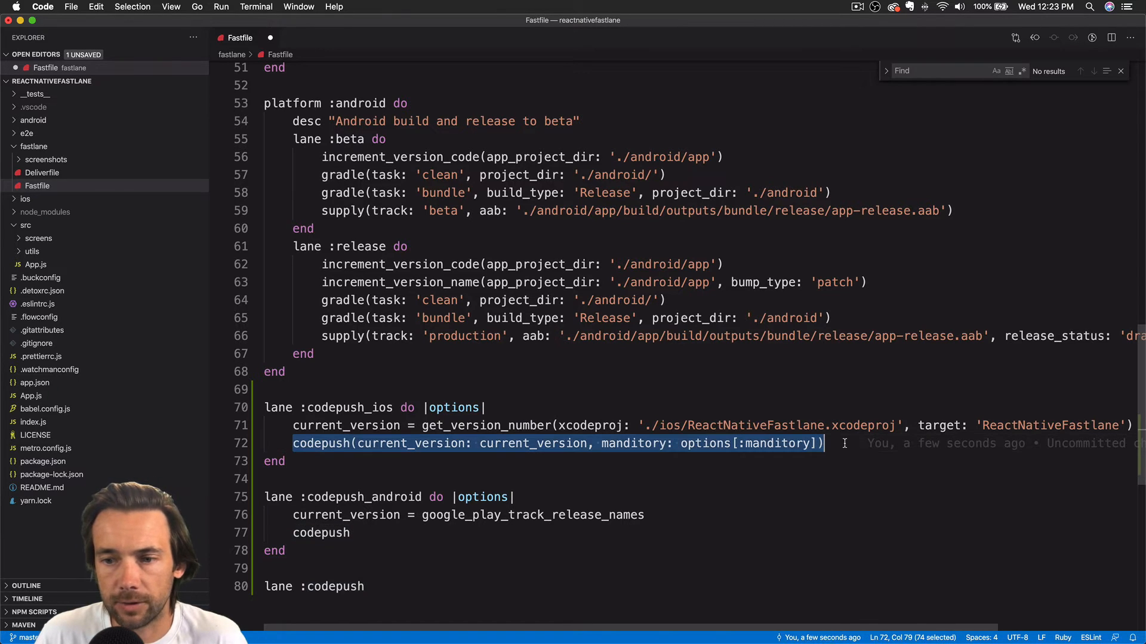
click(316, 532)
double_click(315, 533)
text(codepush(current_version: current_version, manditory: options[:manditory]))
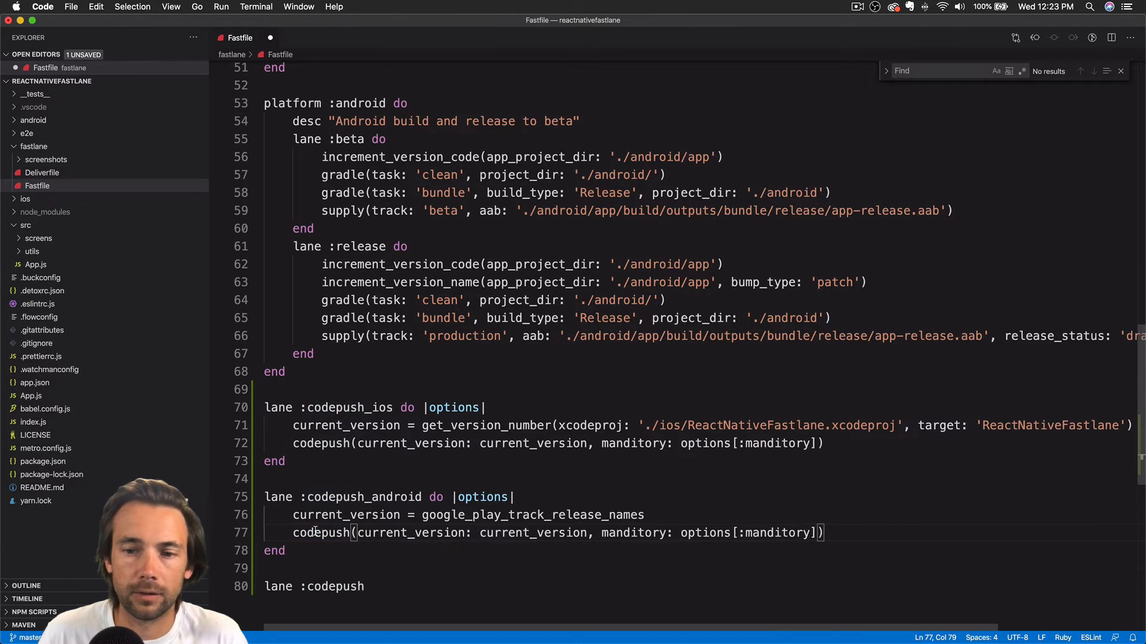
scroll(316, 533, down, 1)
click(350, 455)
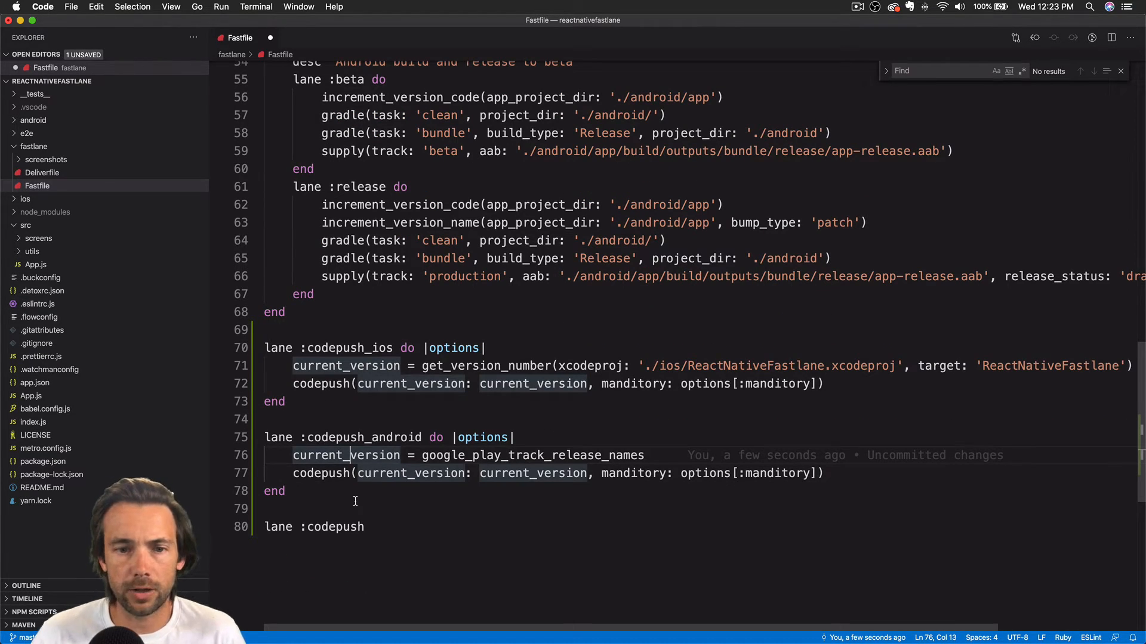
Give the codepush lane 'do |options|', an 'end', and the line 'manditory = !!options[:manditory]'
click(382, 523)
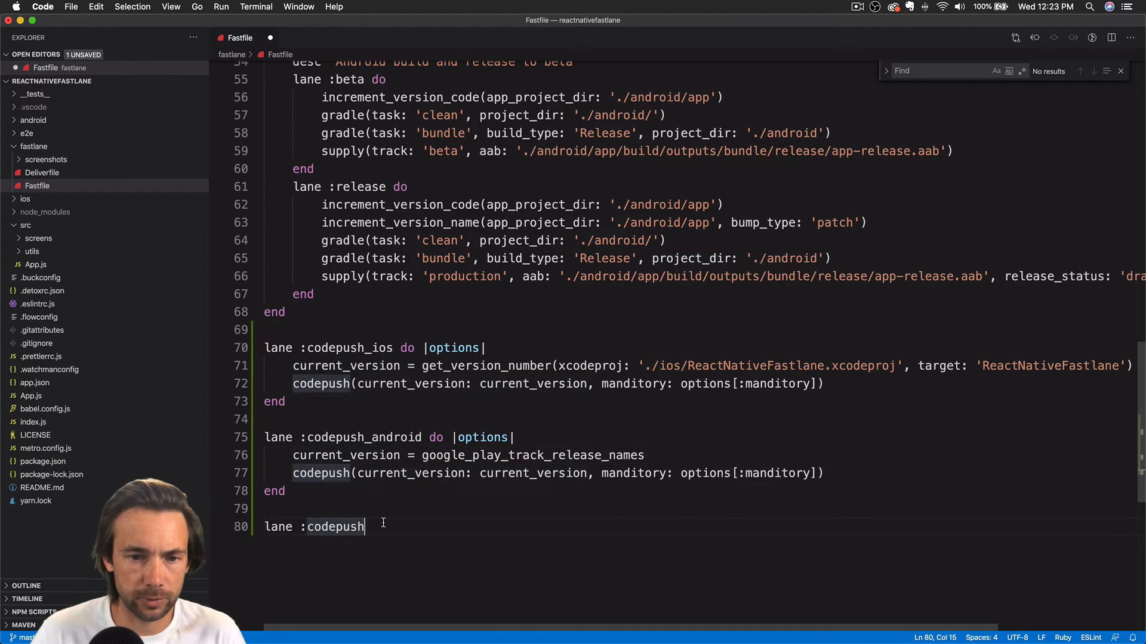
text(do )
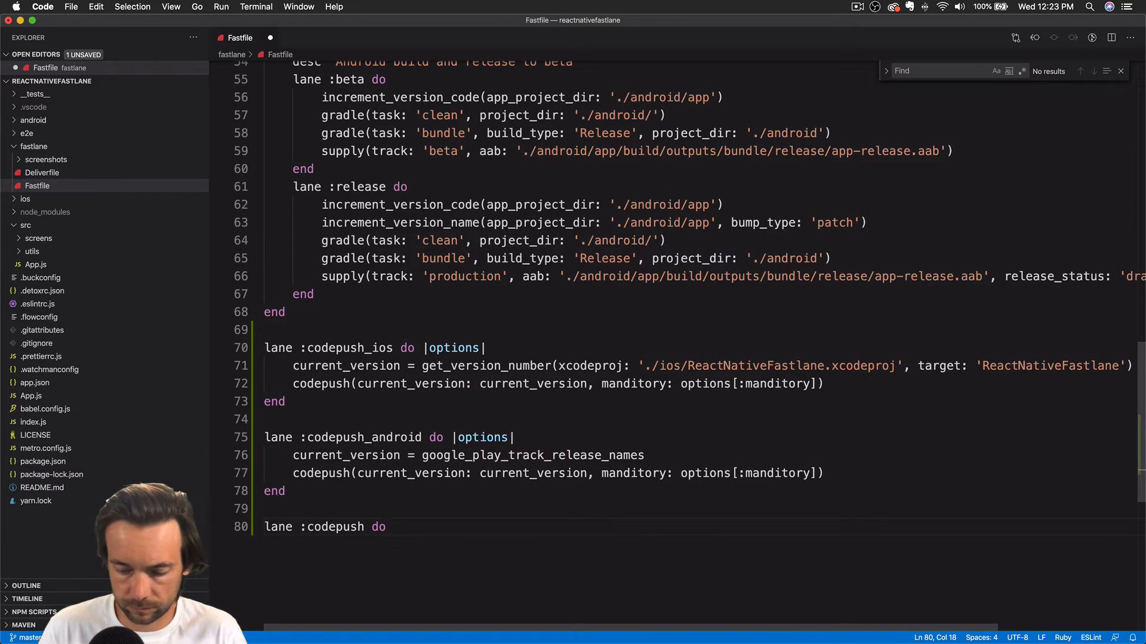
text(|op)
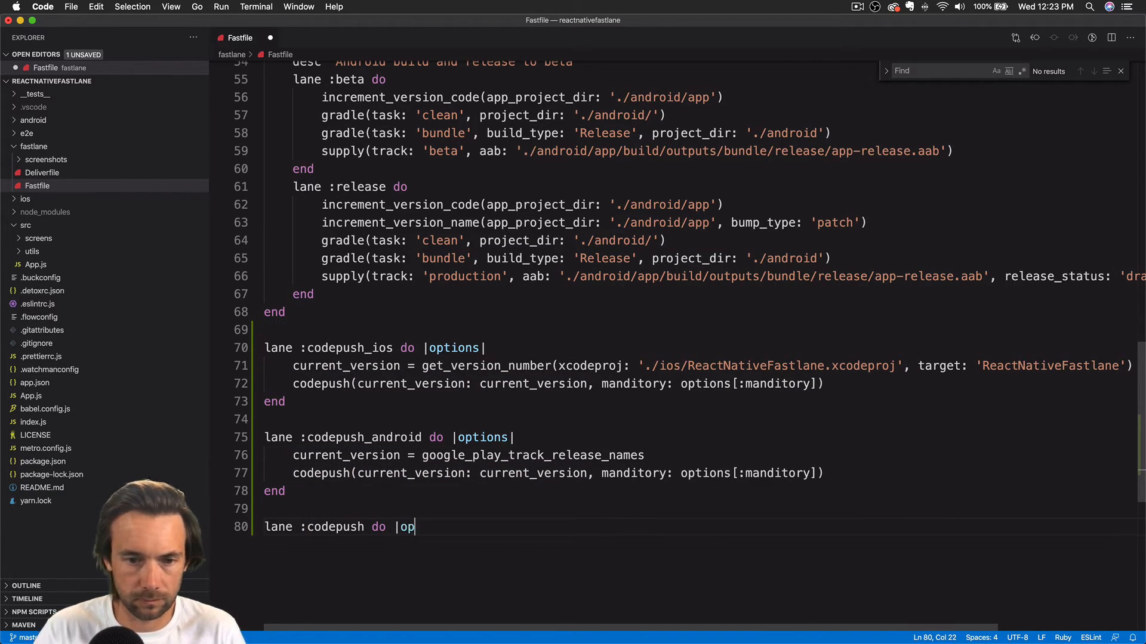
text(tions|)
key(Return)
text(end)
key(Home)
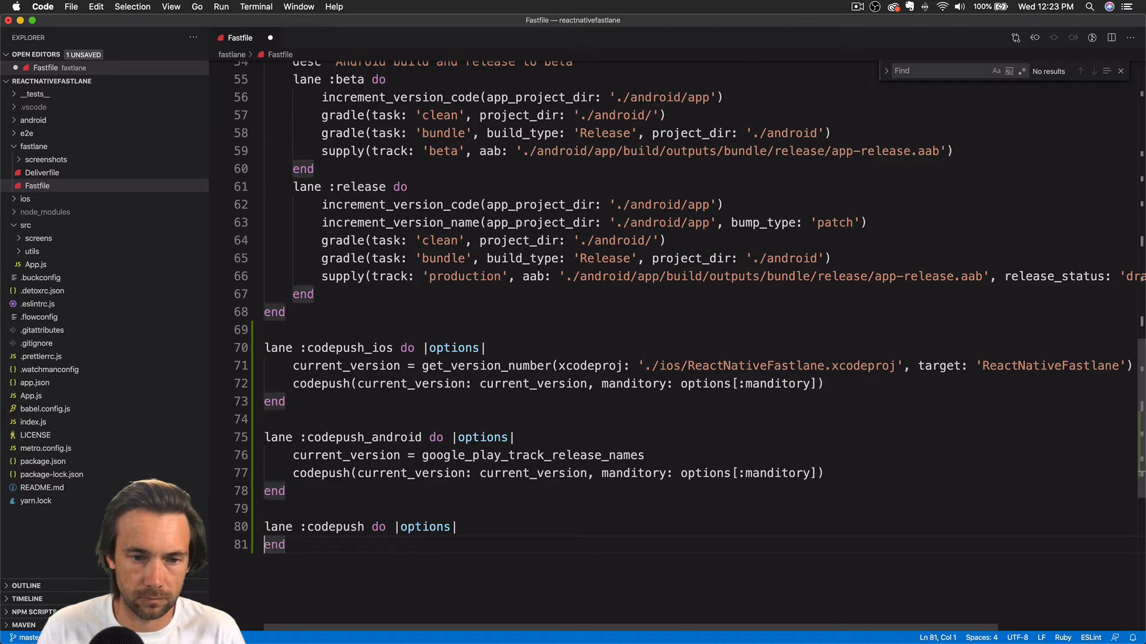
key(Return)
scroll(680, 341, down, 5)
text(mandir)
key(BackSpace)
text(tory = !!options[:manditory)
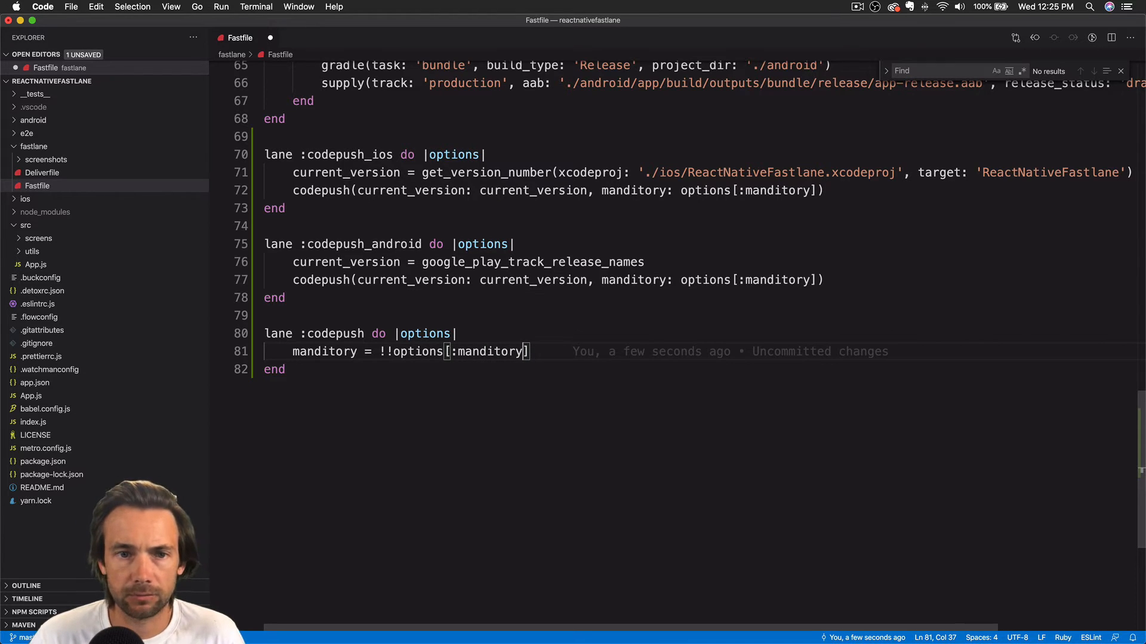
mouse_move(627, 352)
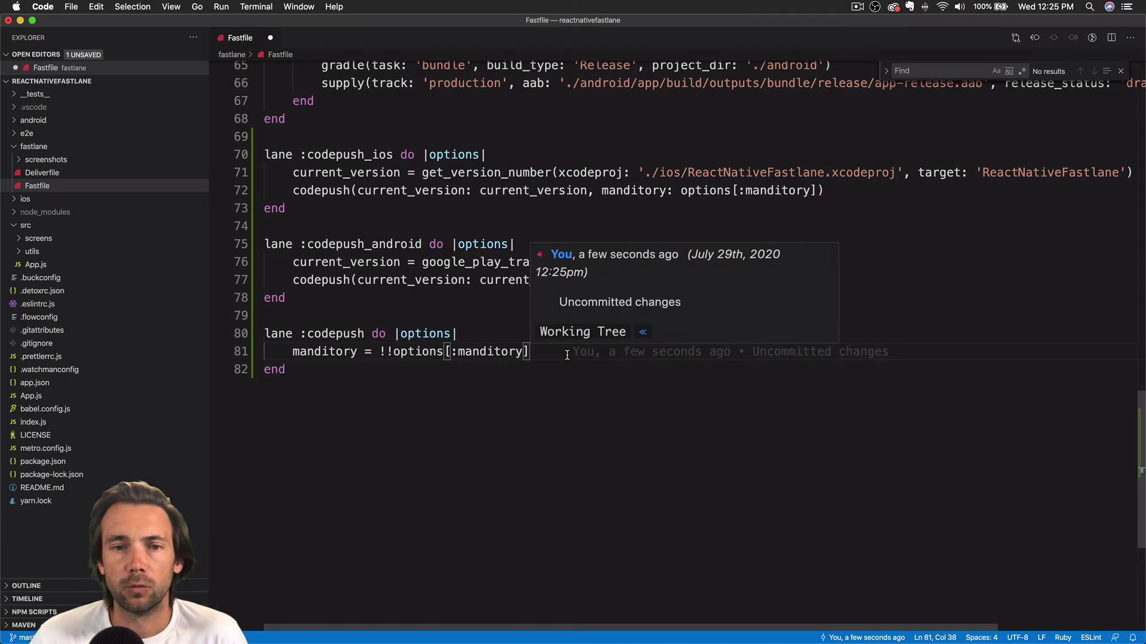
Add 'manditory_string = manditory ? " -m" : ""' on a new line in the codepush lane
key(Return)
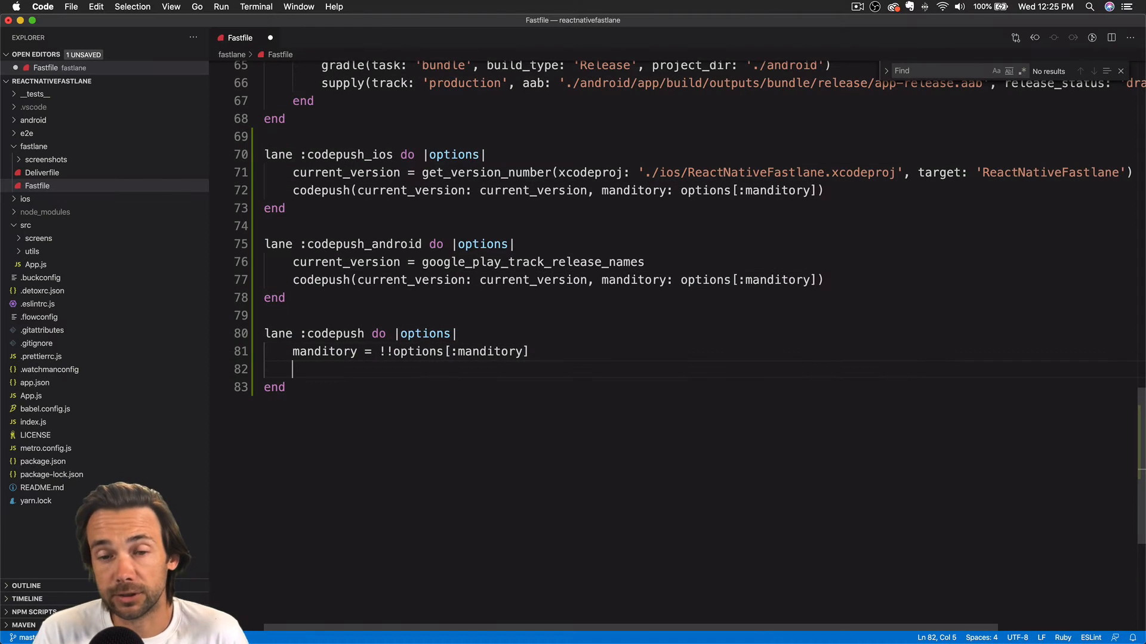
text(manditory_string = manditory )
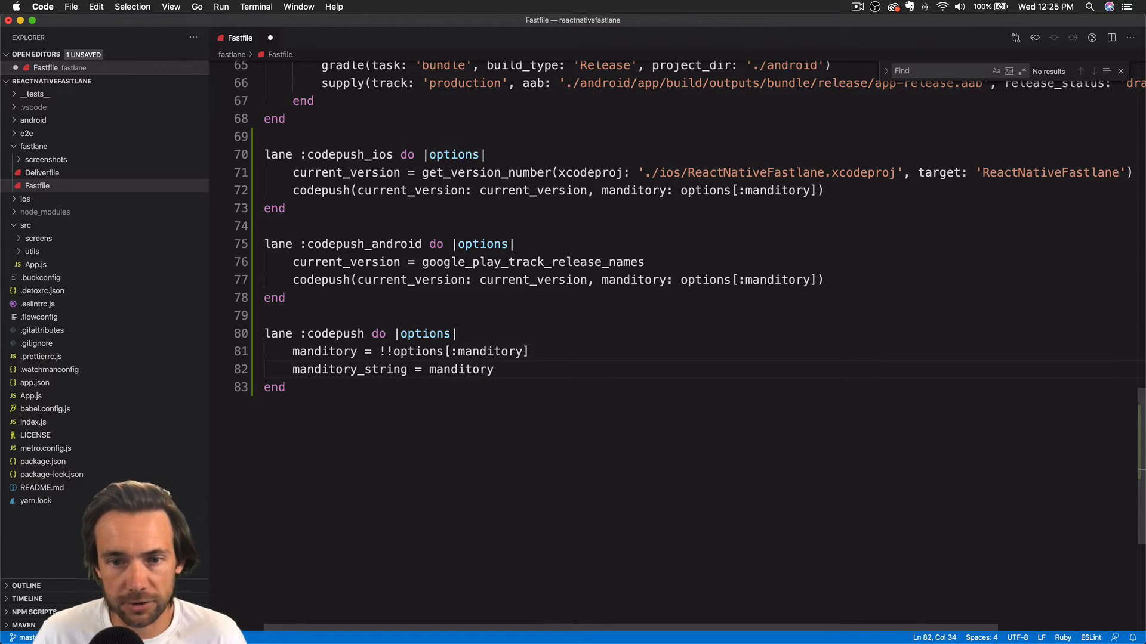
text(? " )
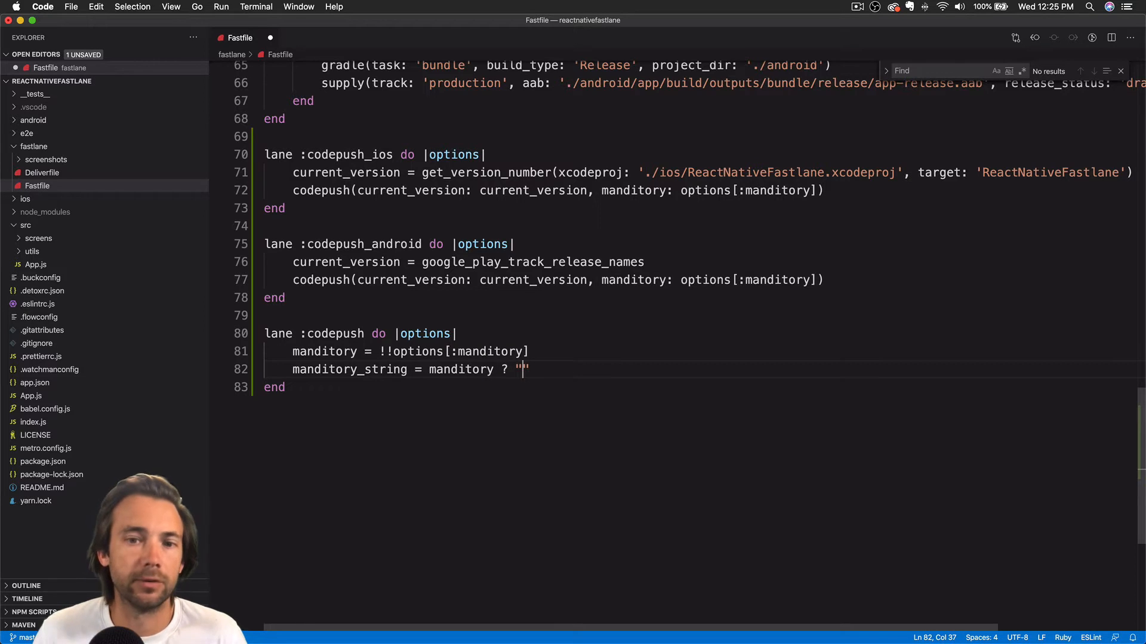
text(-)
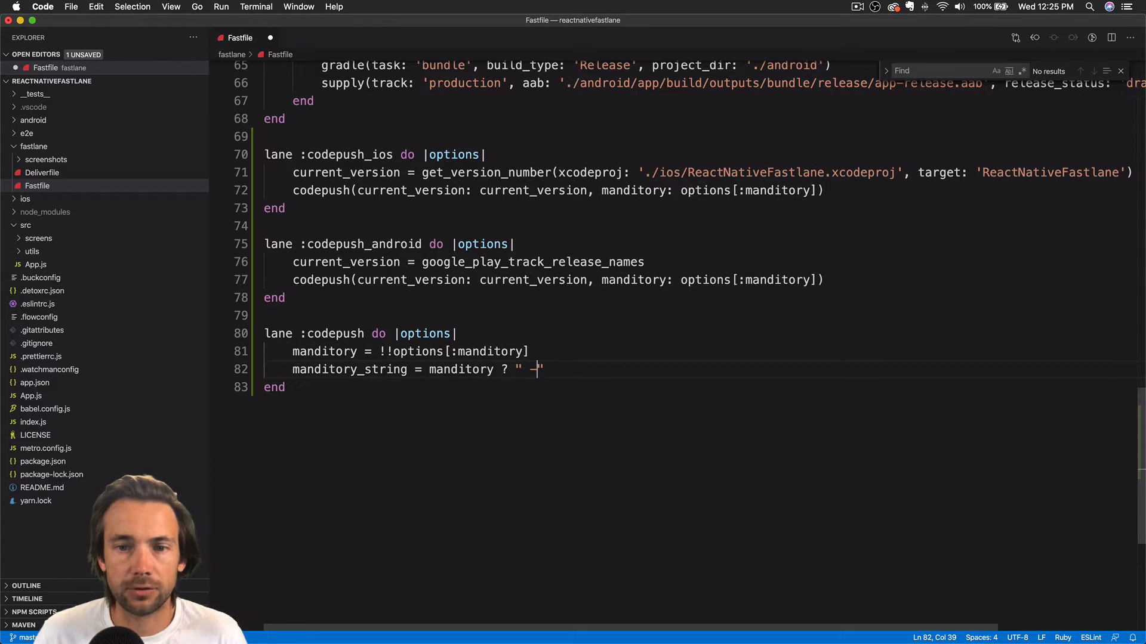
text(m" )
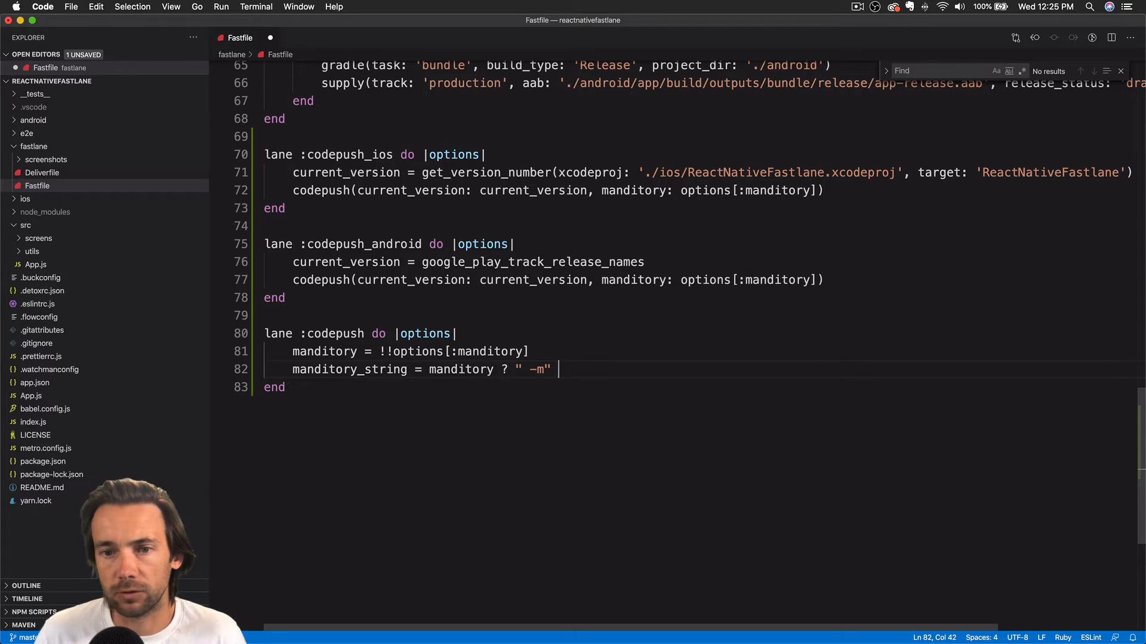
text(: ")
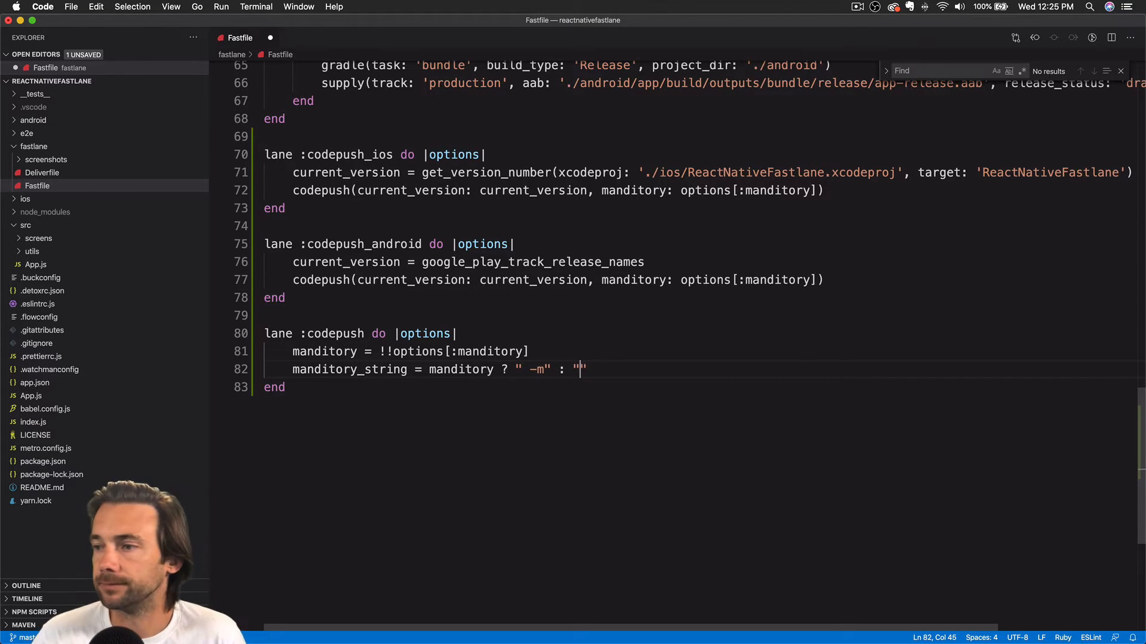
text(")
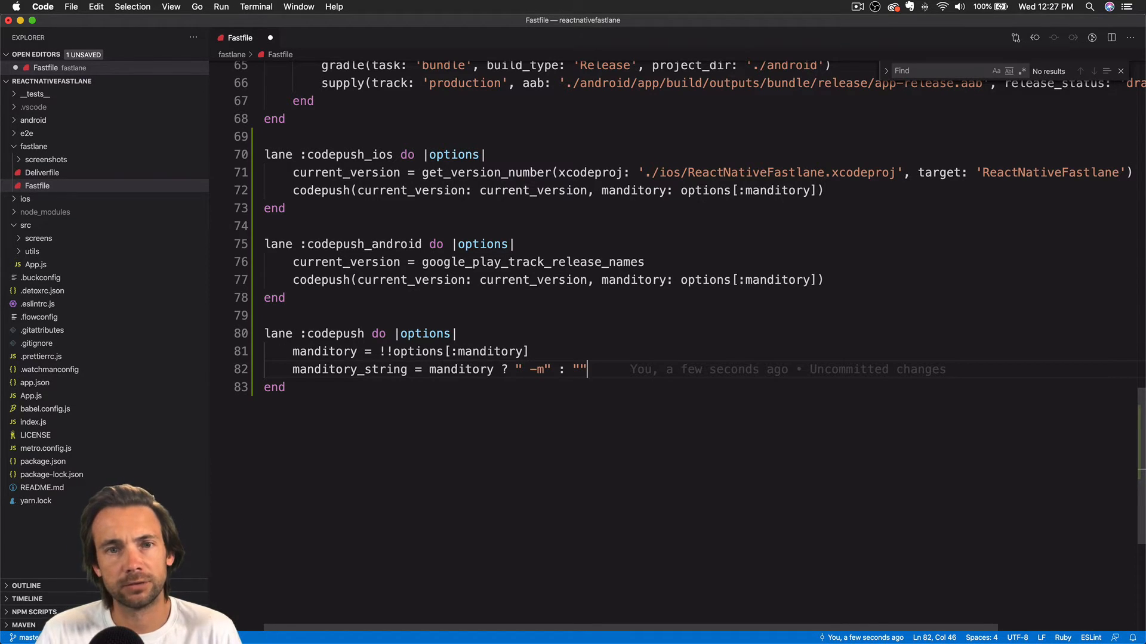
Add select_app_version(current_version: options[:current_version]) to the codepush lane
key(Return)
text(v)
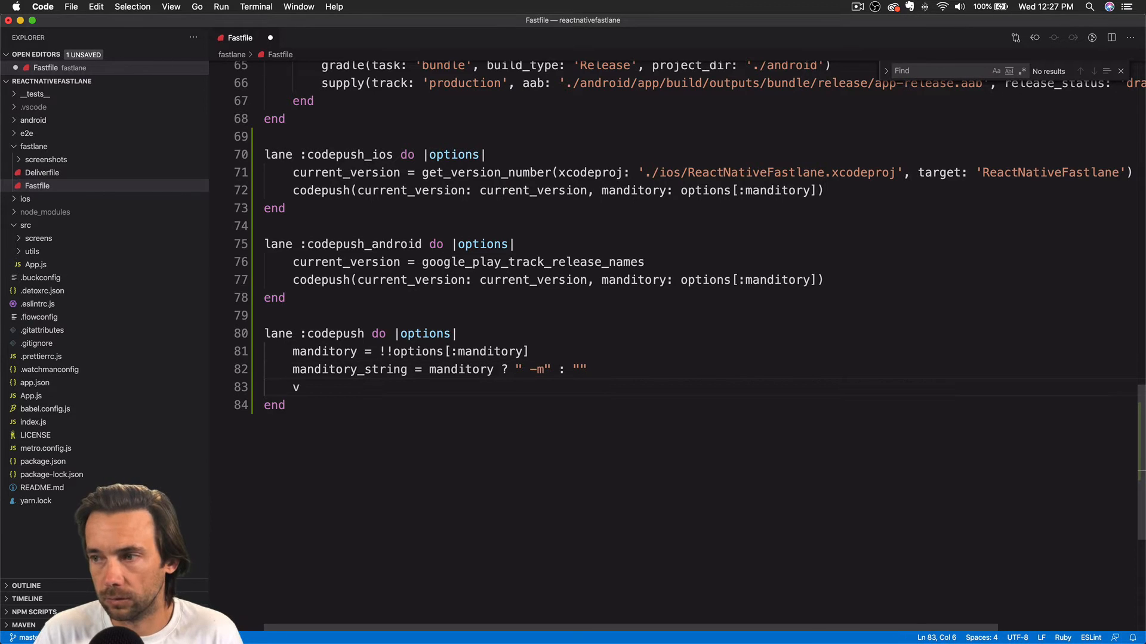
key(BackSpace)
text(select_)
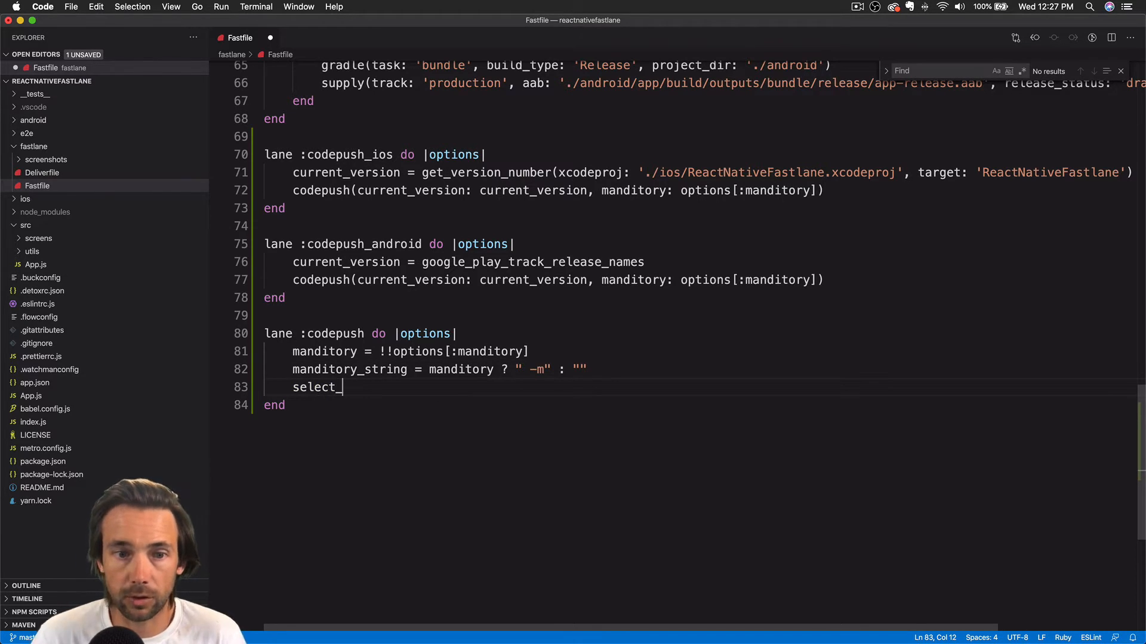
text(app)
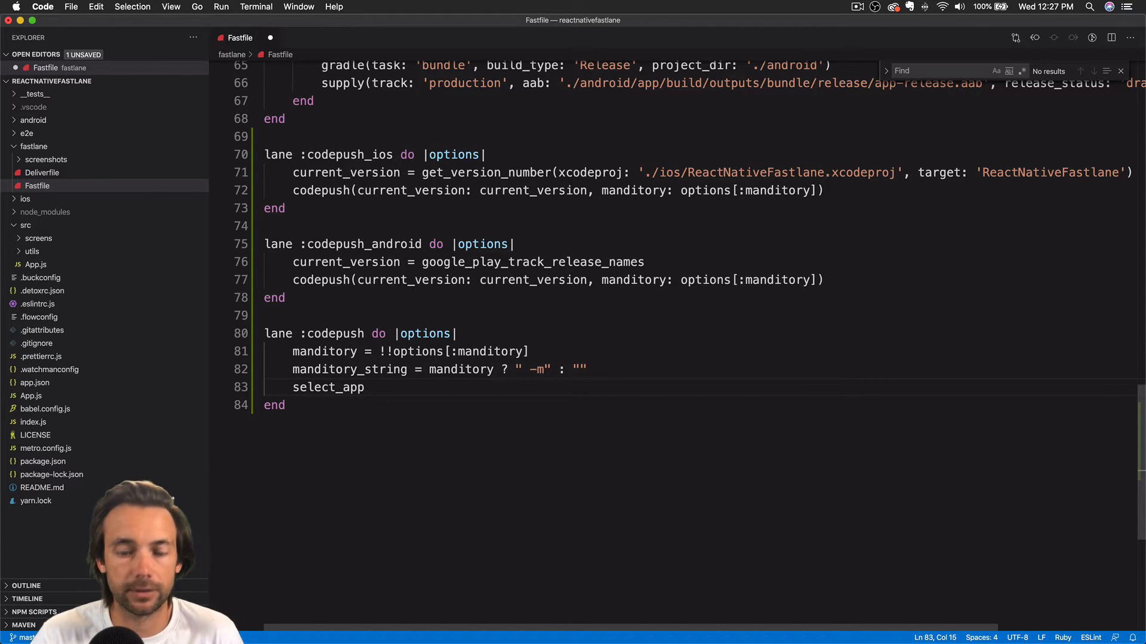
text(_version()
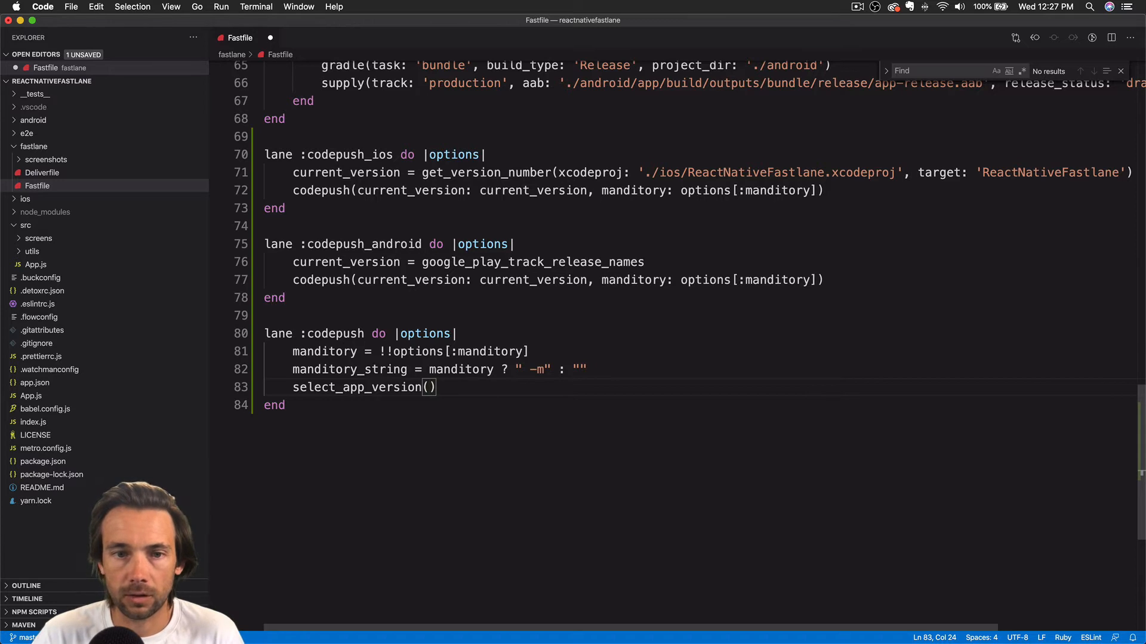
text(current)
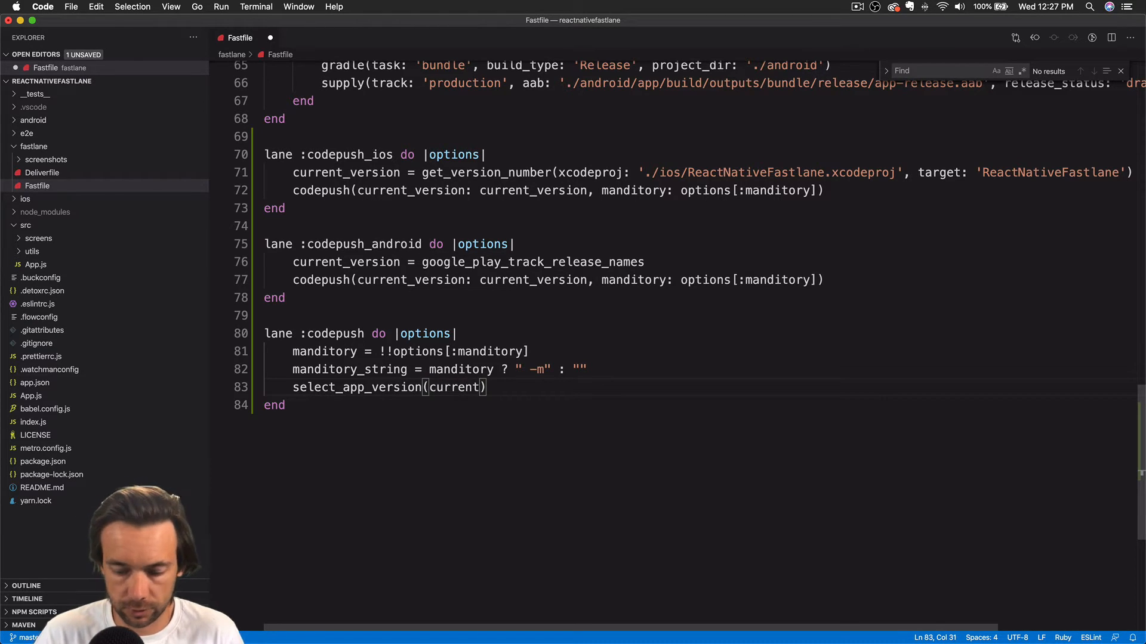
text(_version)
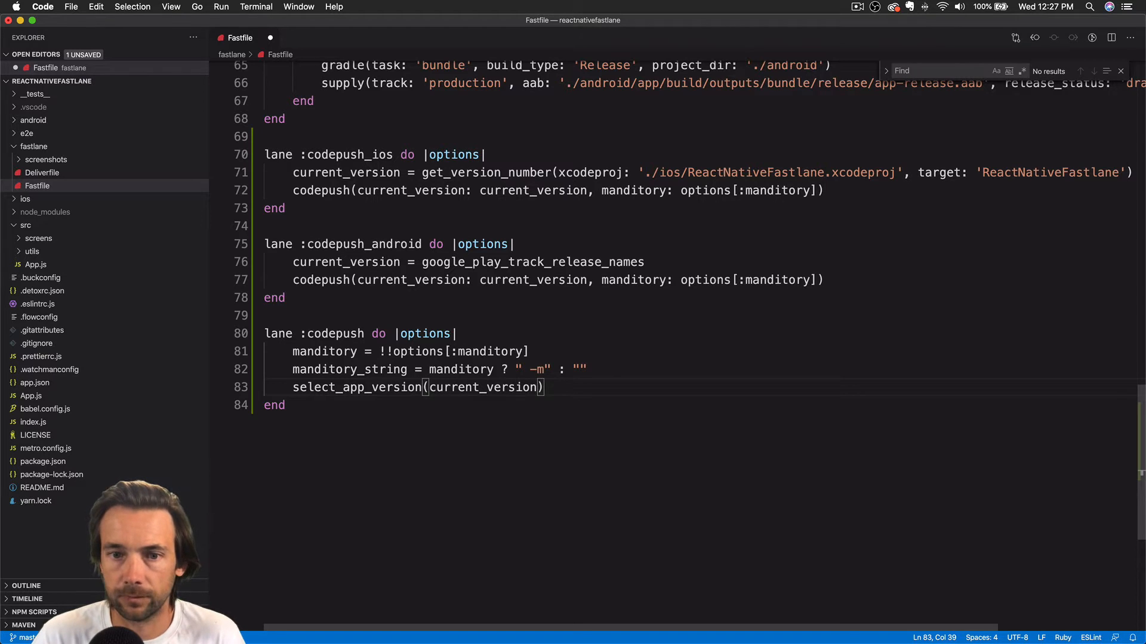
text(: sd)
key(BackSpace)
key(BackSpace)
key(BackSpace)
text(options)
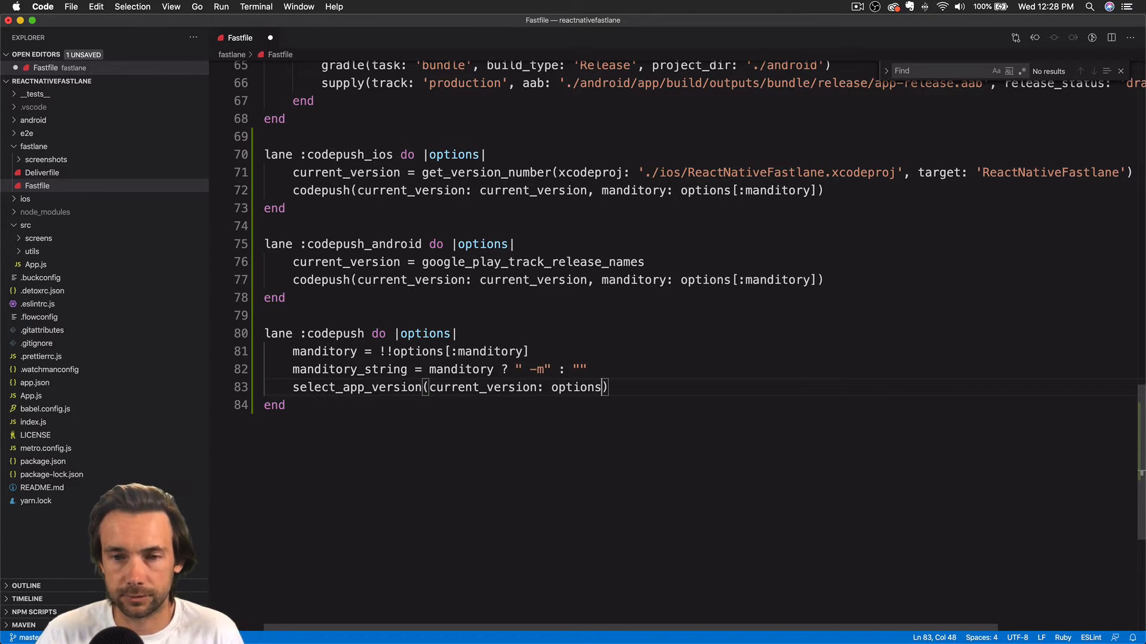
text([:current_version)
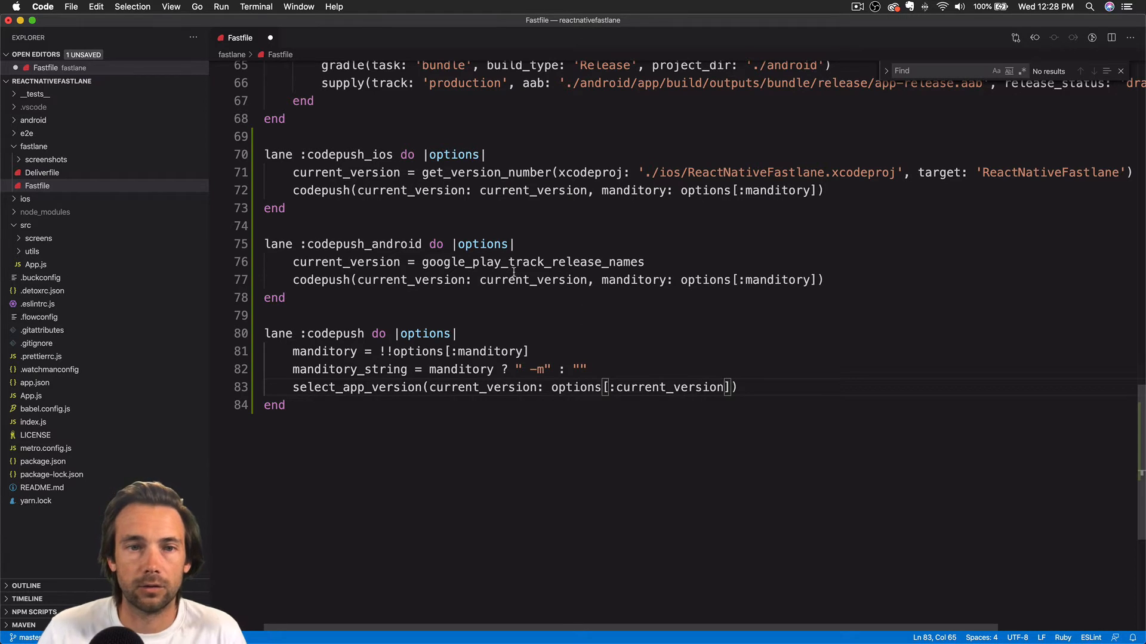
click(419, 294)
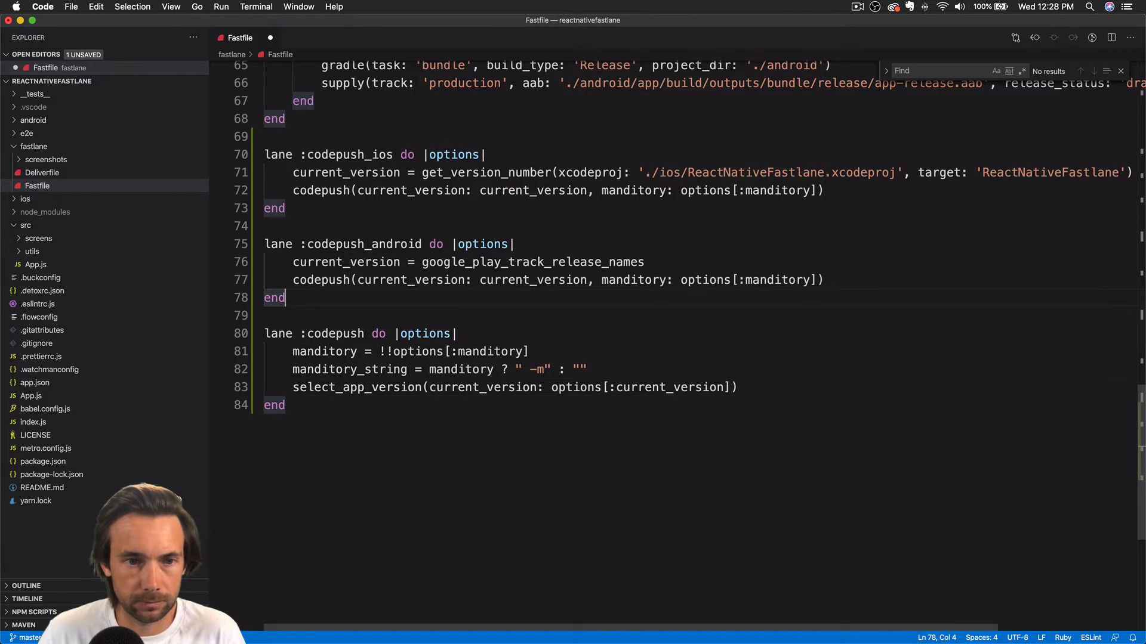
Declare 'private_lane :select_app_version do |options|' below the Android lane with 'end' and a body line
key(Return)
key(Return)
text(private_lane :select_app)
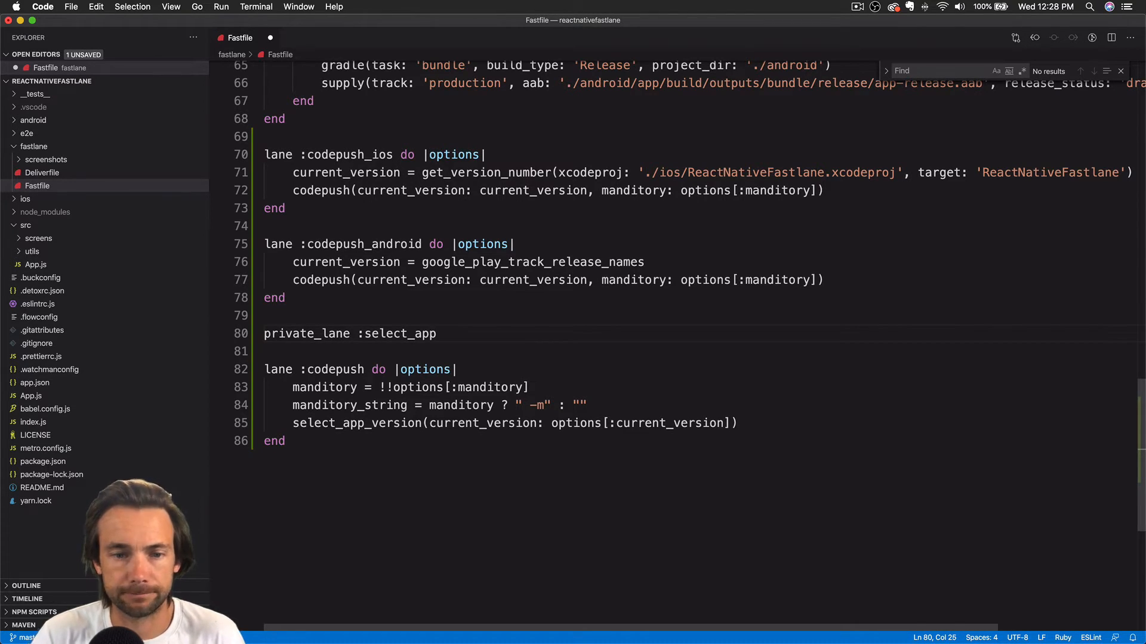
key(BackSpace)
text(version do)
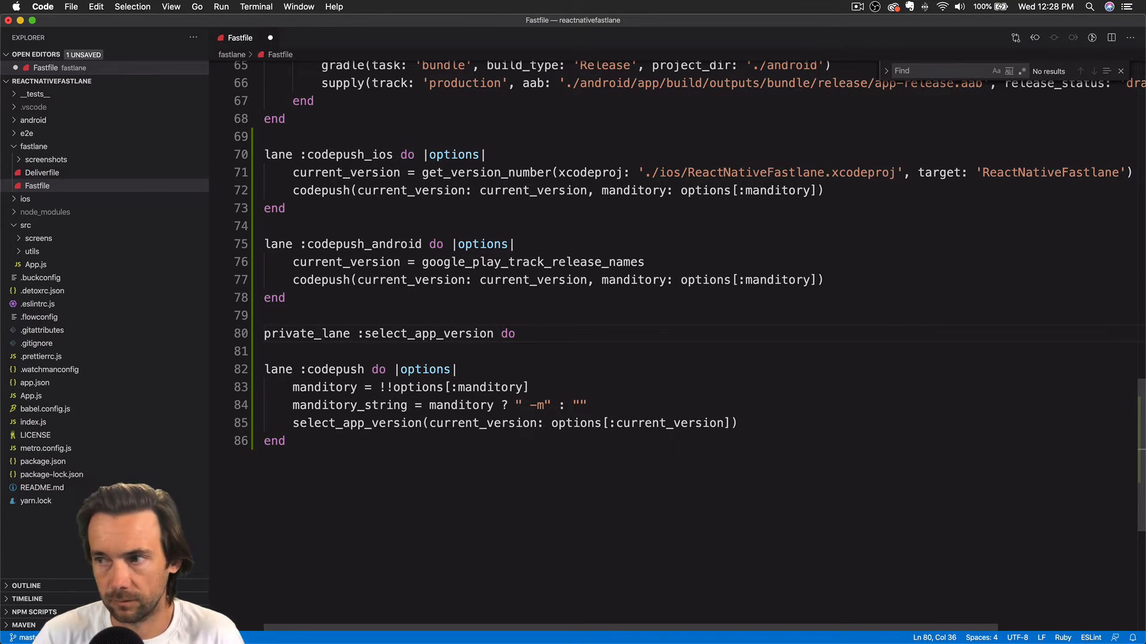
text( |)
key(BackSpace)
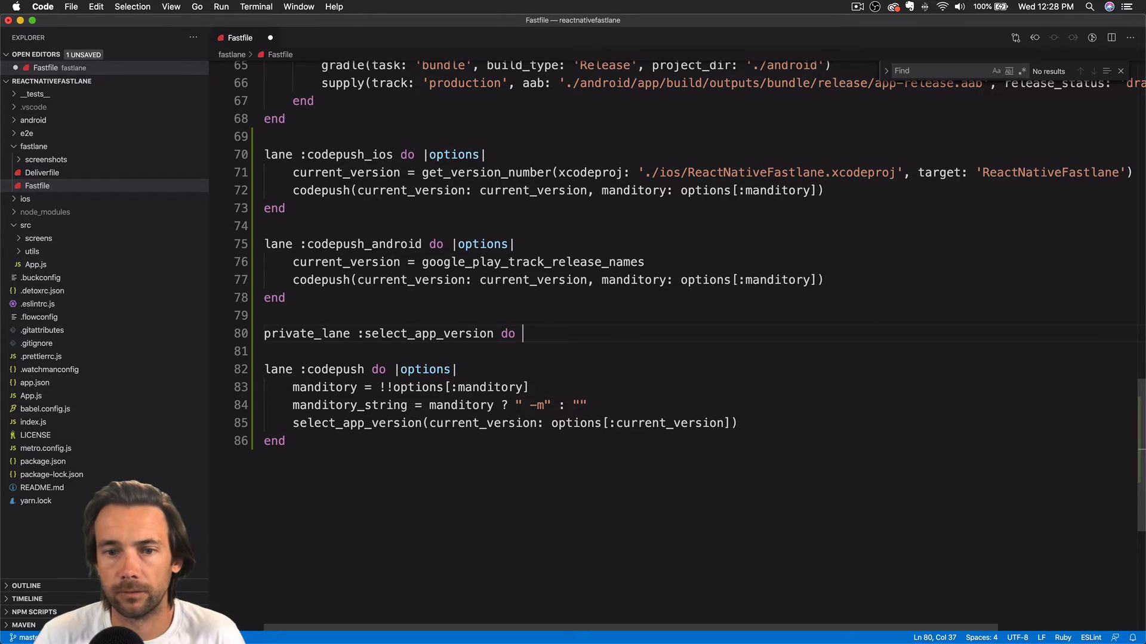
text(|)
key(BackSpace)
text(|options|)
key(Return)
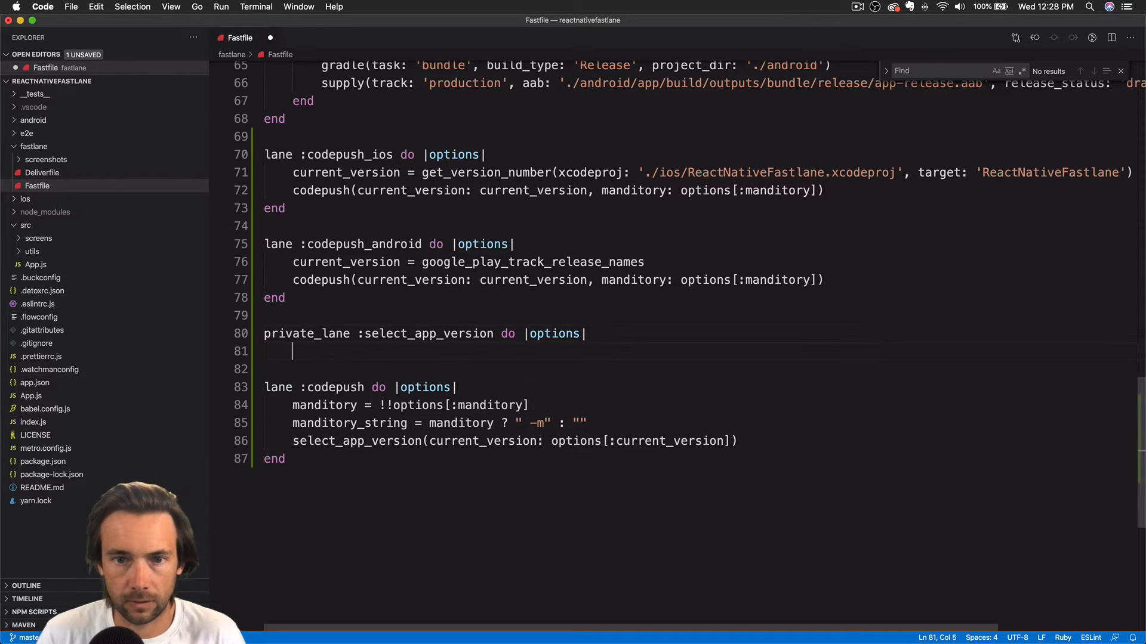
text(end)
key(Home)
key(Return)
key(Up)
key(Tab)
text(current)
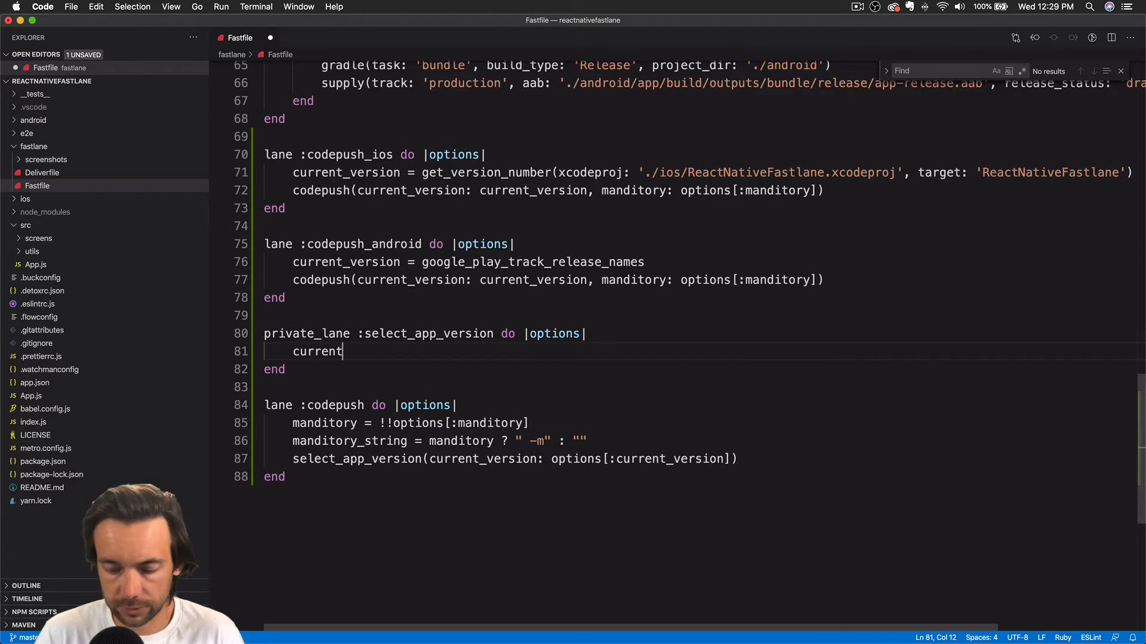
text(_version = )
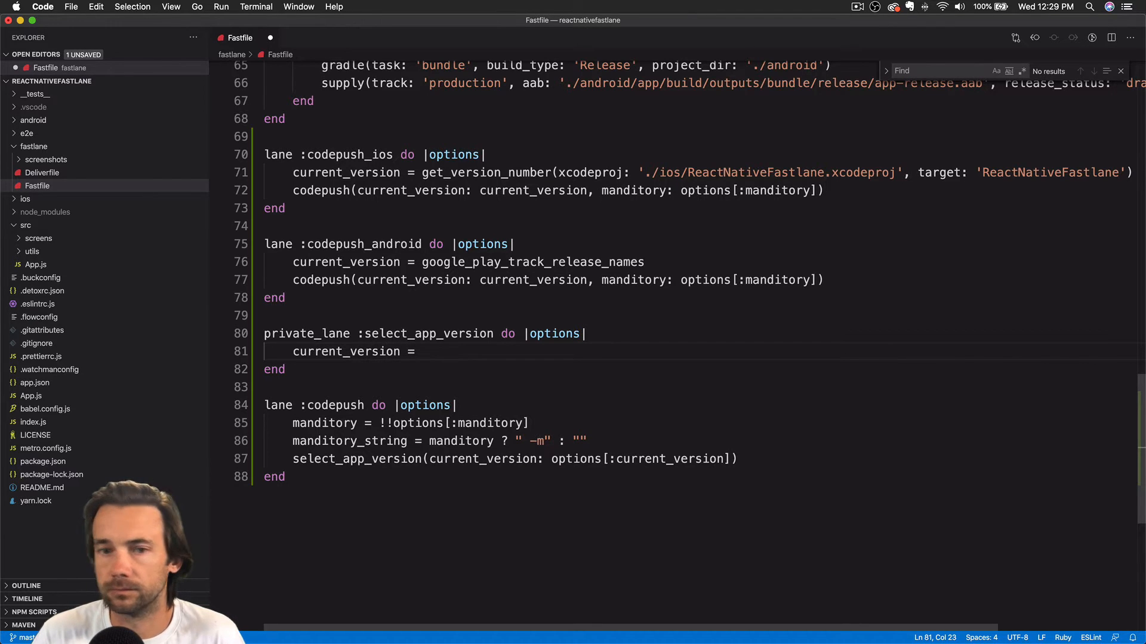
text(options[:current_version])
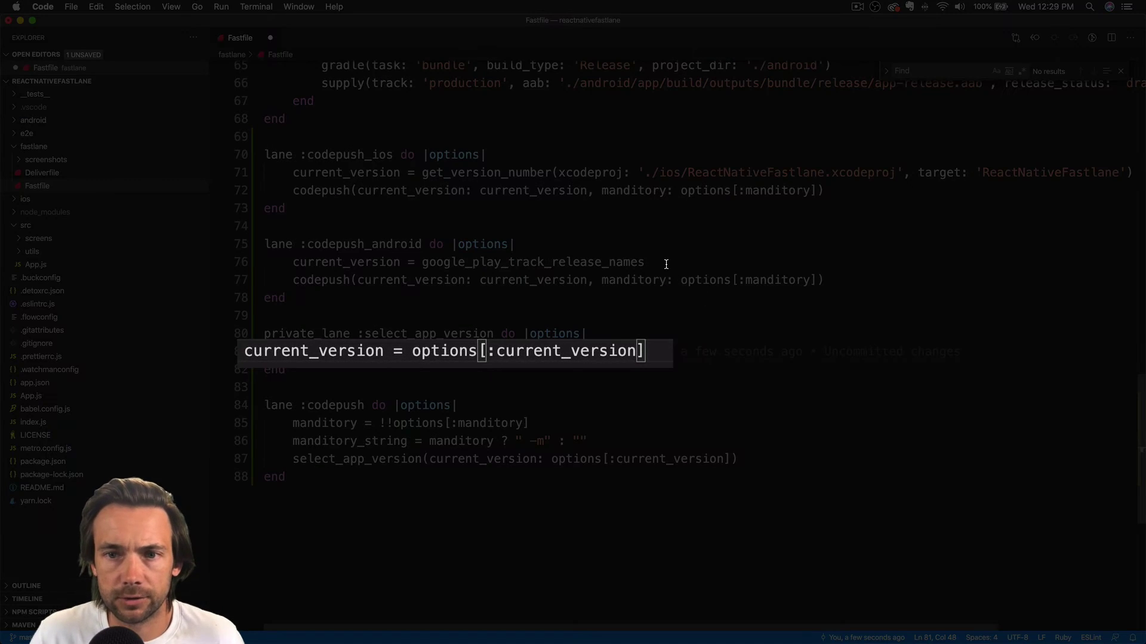
Write 'current_version = options[:current_version]' in the select_app_version lane body
click(665, 264)
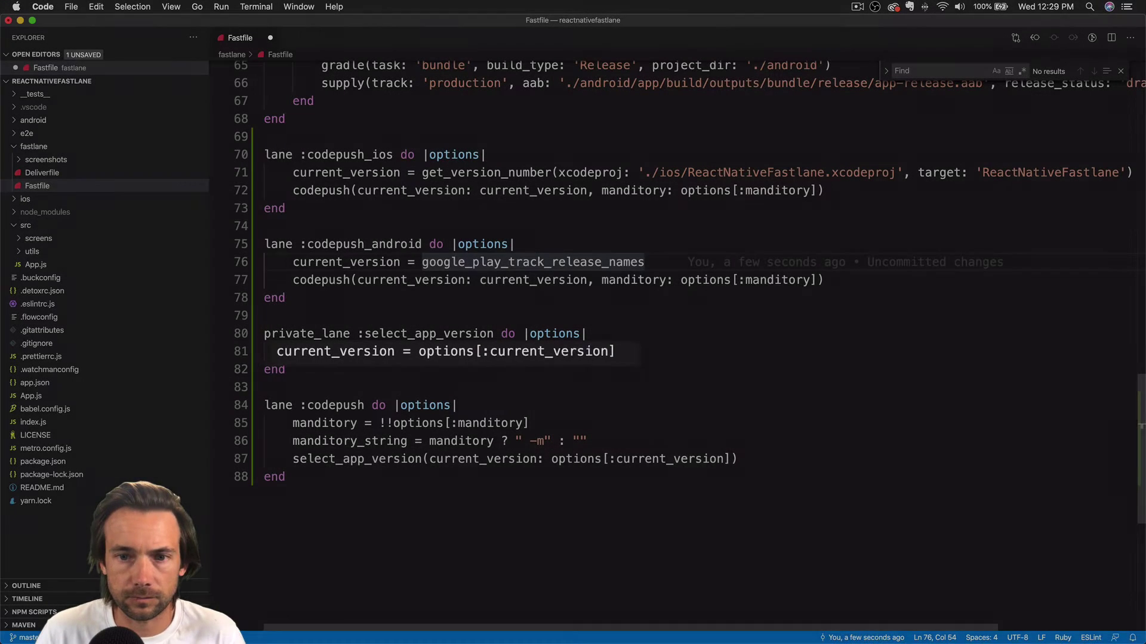
click(627, 352)
Compute current_major and current_minor x-wildcard strings by splitting and joining current_version
key(Return)
text(current_)
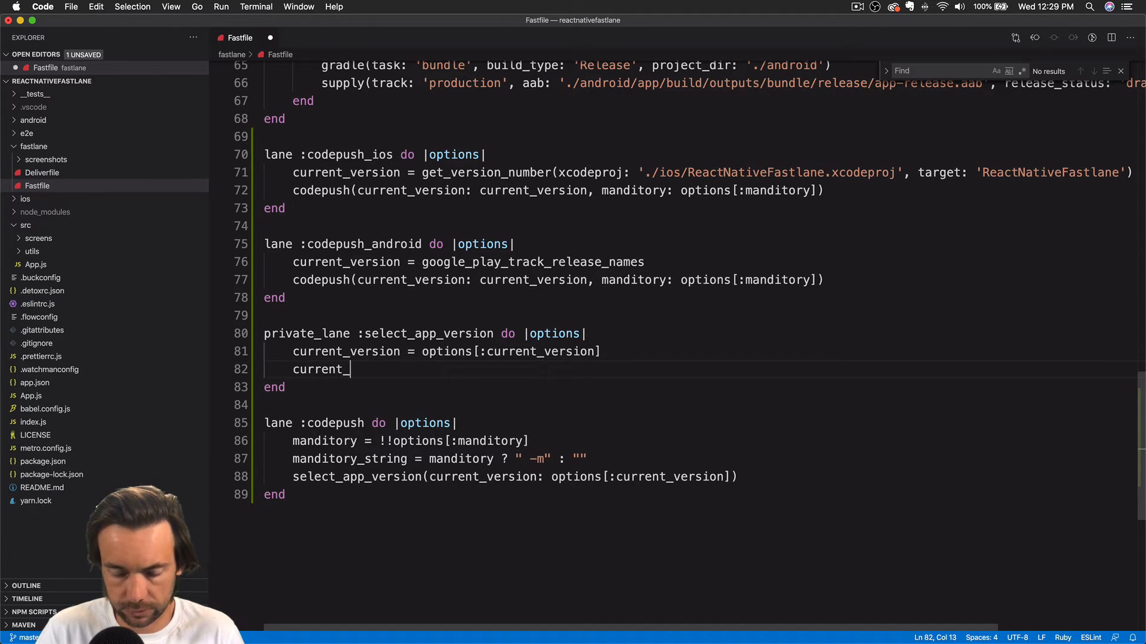
text(major = current_version.split(.)
key(shift+Left)
text(")
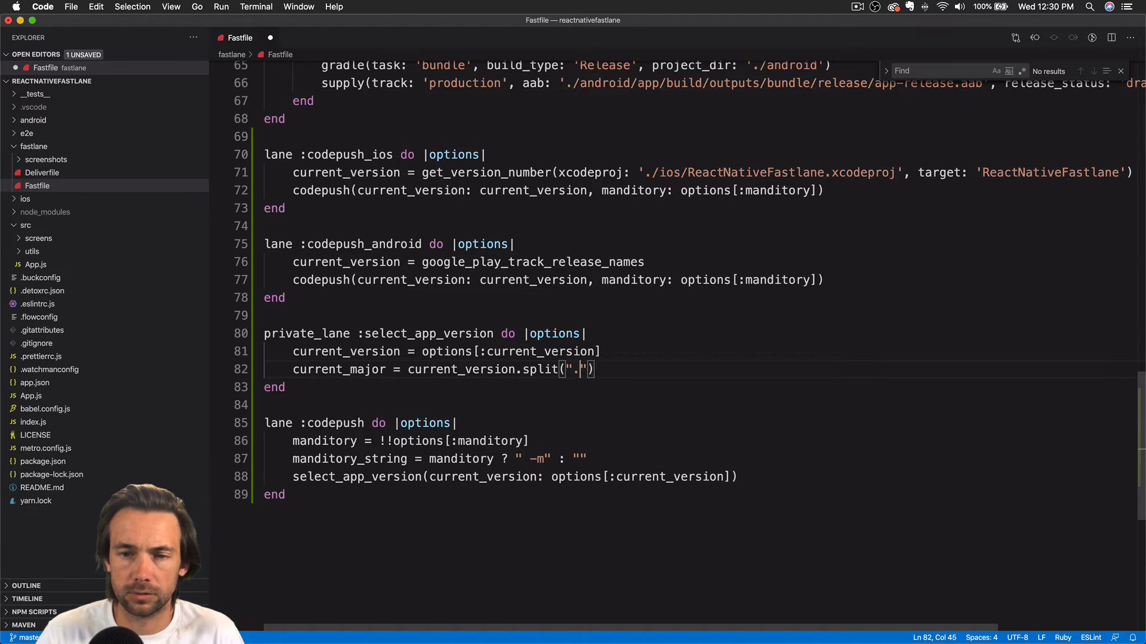
key(Right)
key(Right)
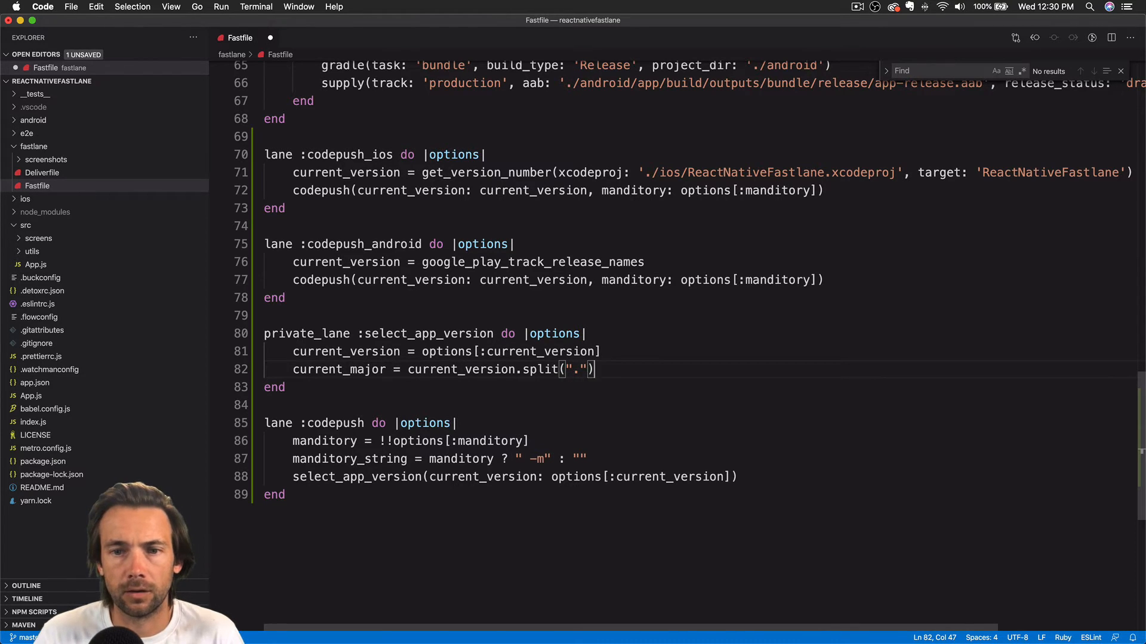
text(.first)
key(alt+Left)
key(alt+Left)
key(alt+Left)
text([)
click(646, 369)
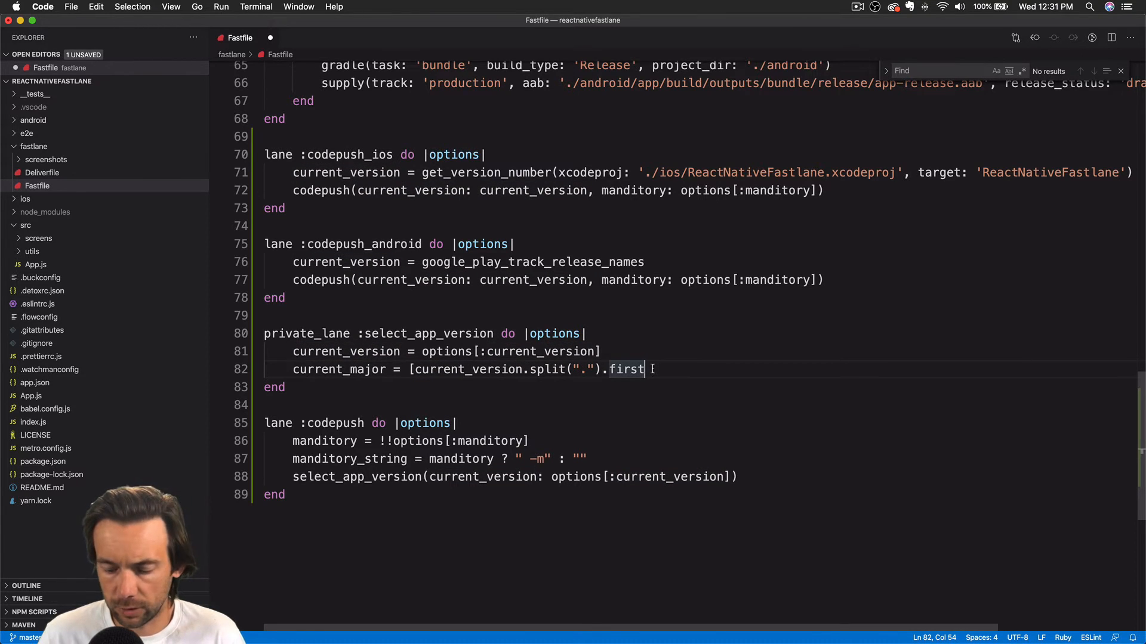
text(])
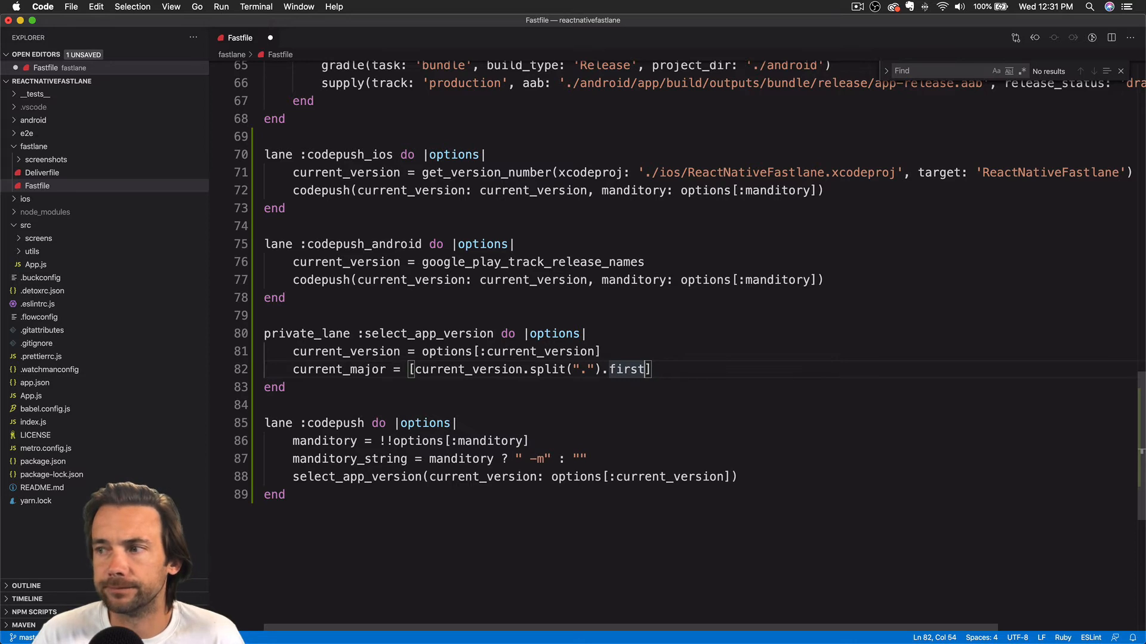
text(, ')
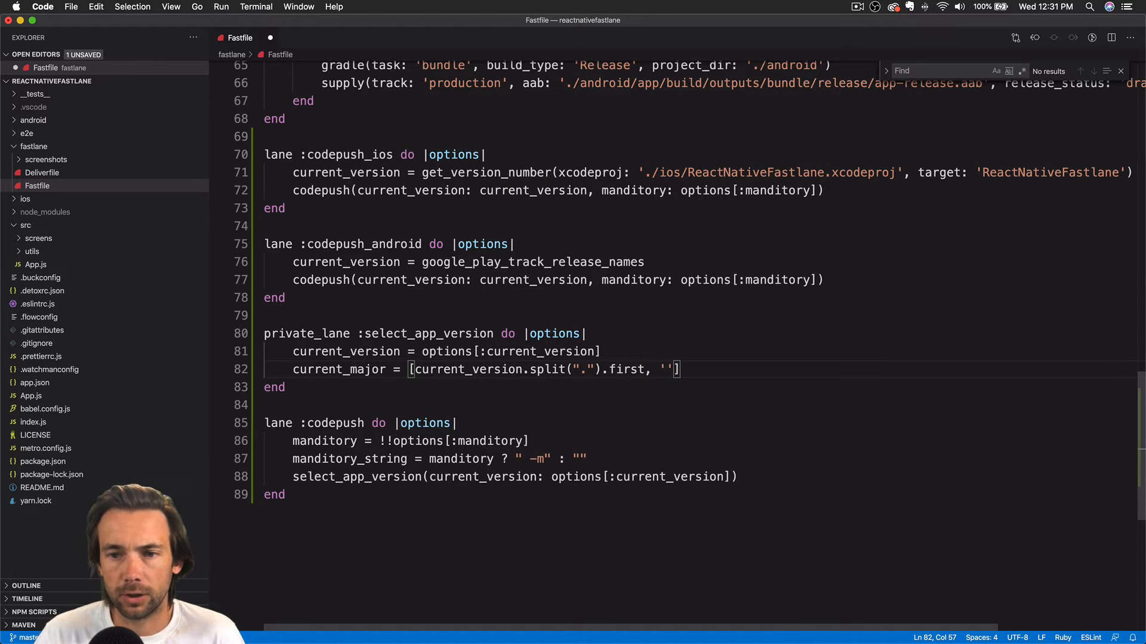
text(x',)
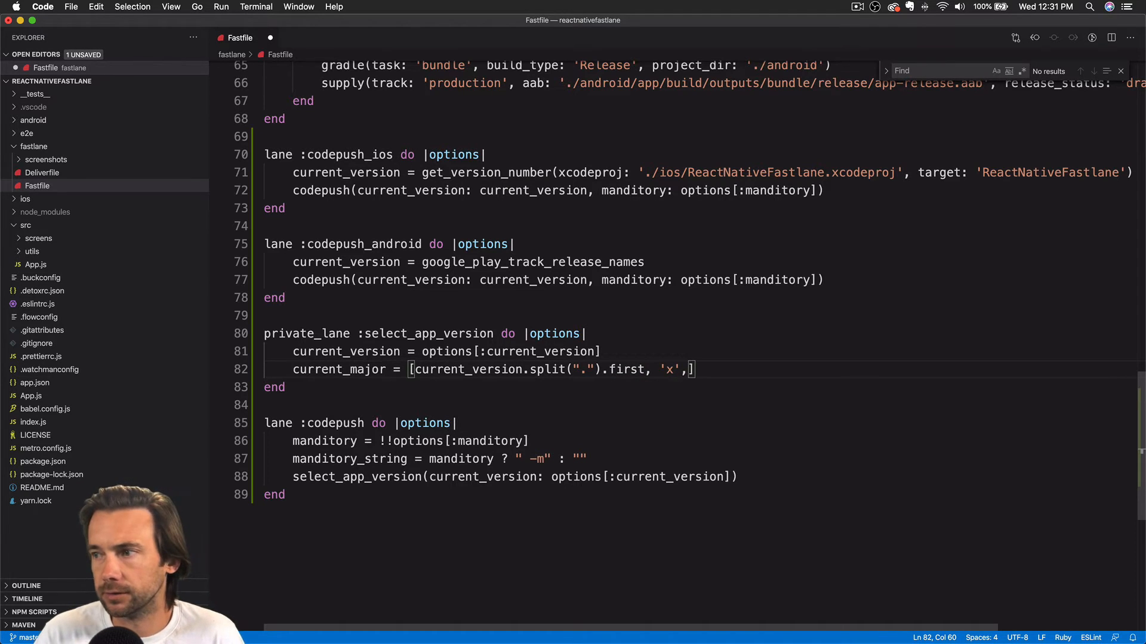
text( ')
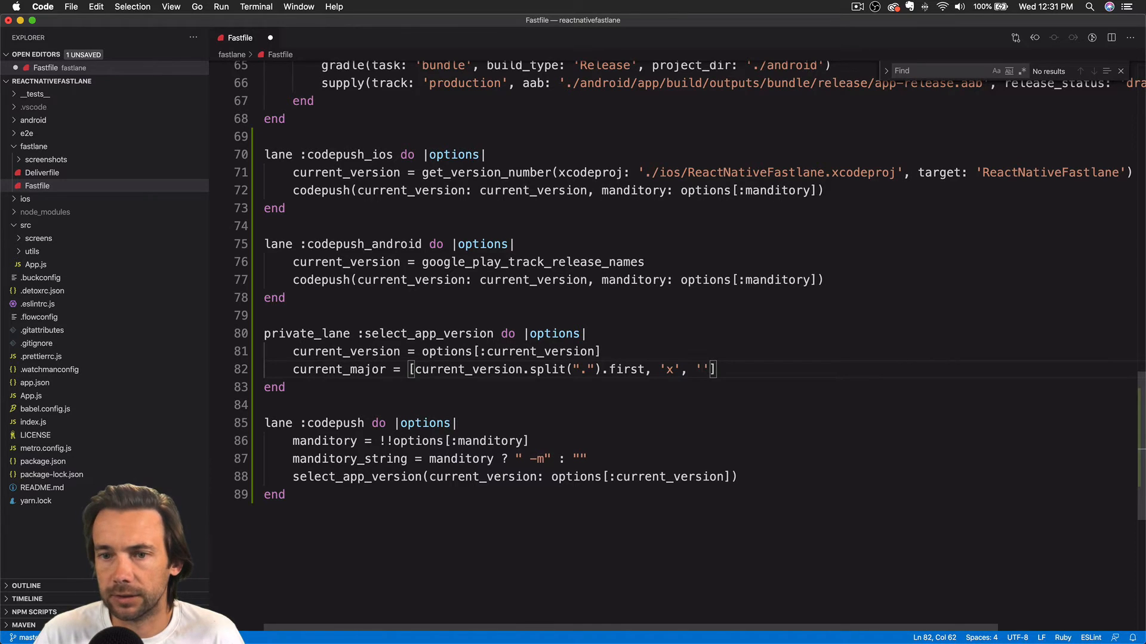
text(x)
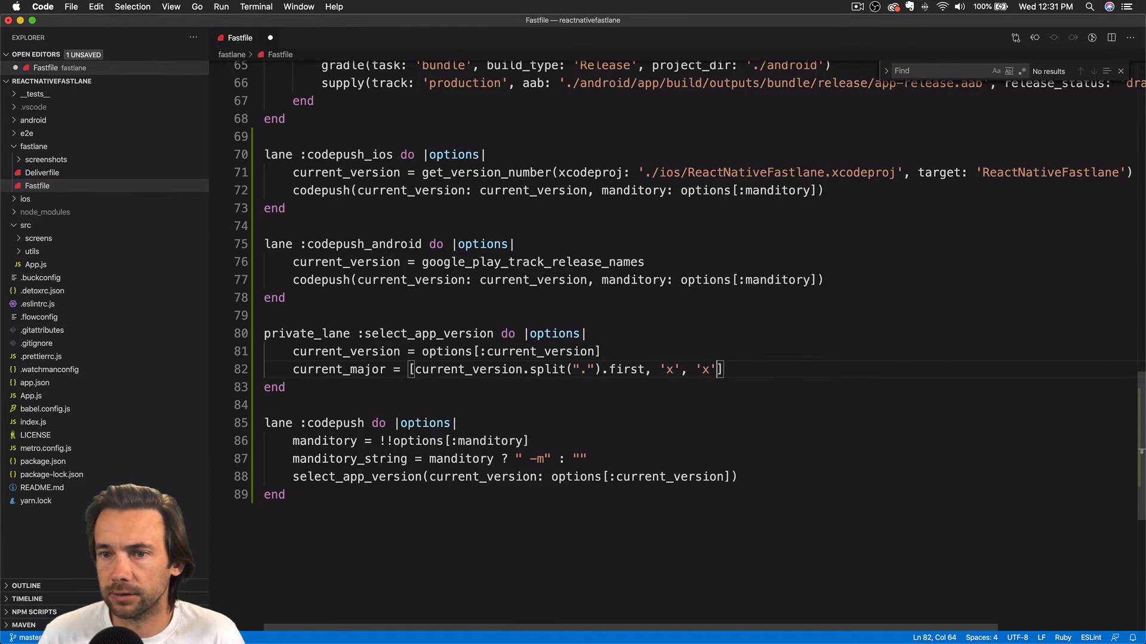
text(.join('.)
key(Right)
key(Right)
key(Return)
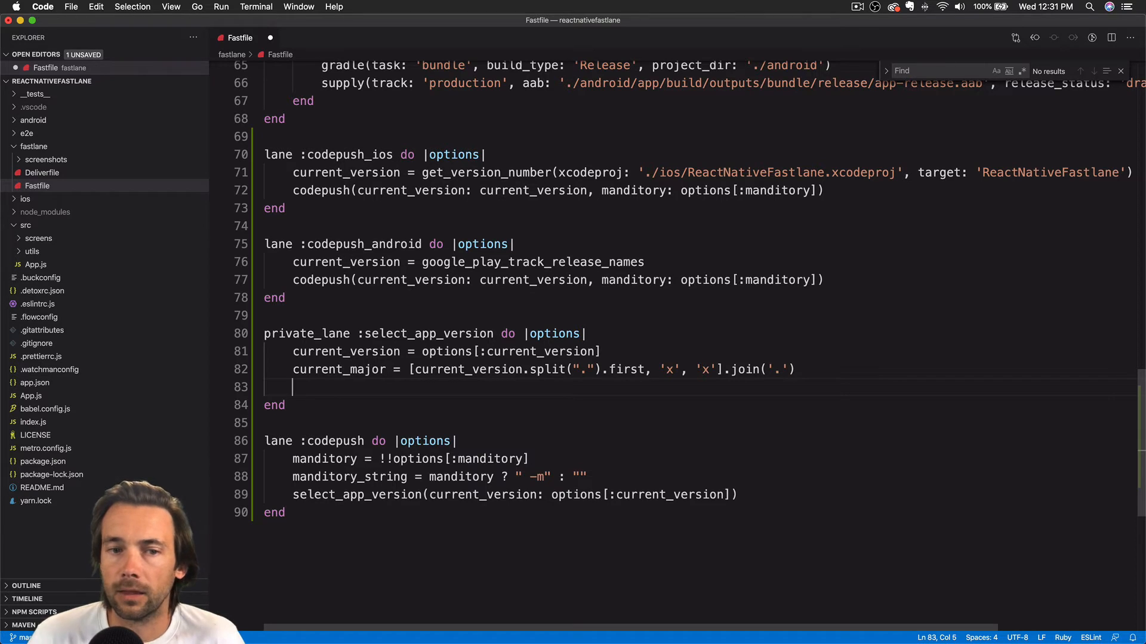
text(current_minor = current)
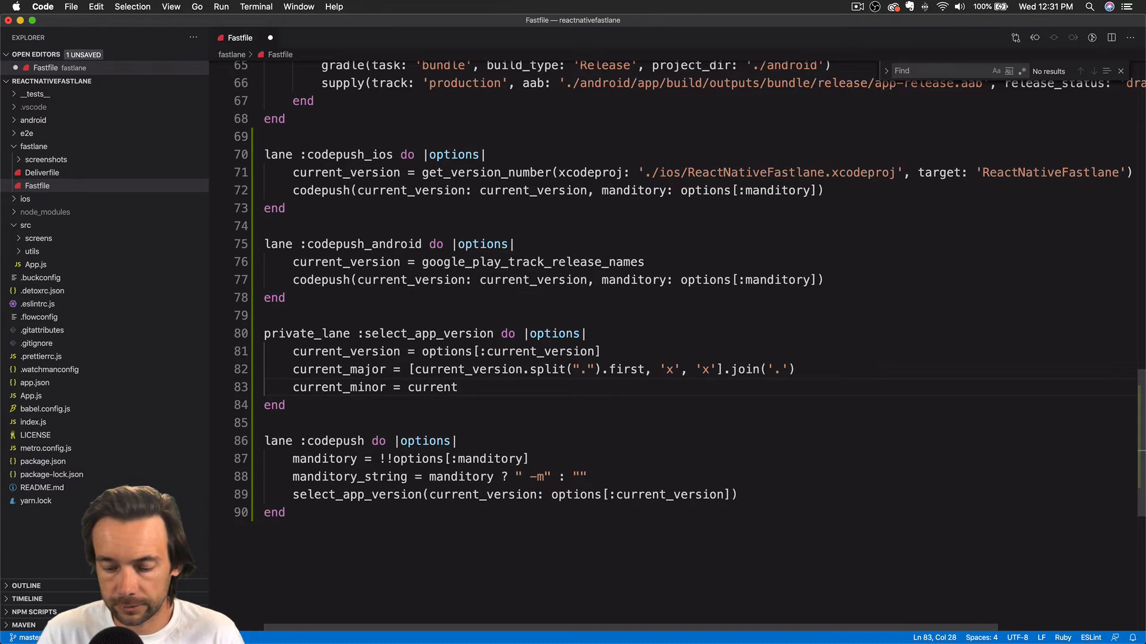
text(_version)
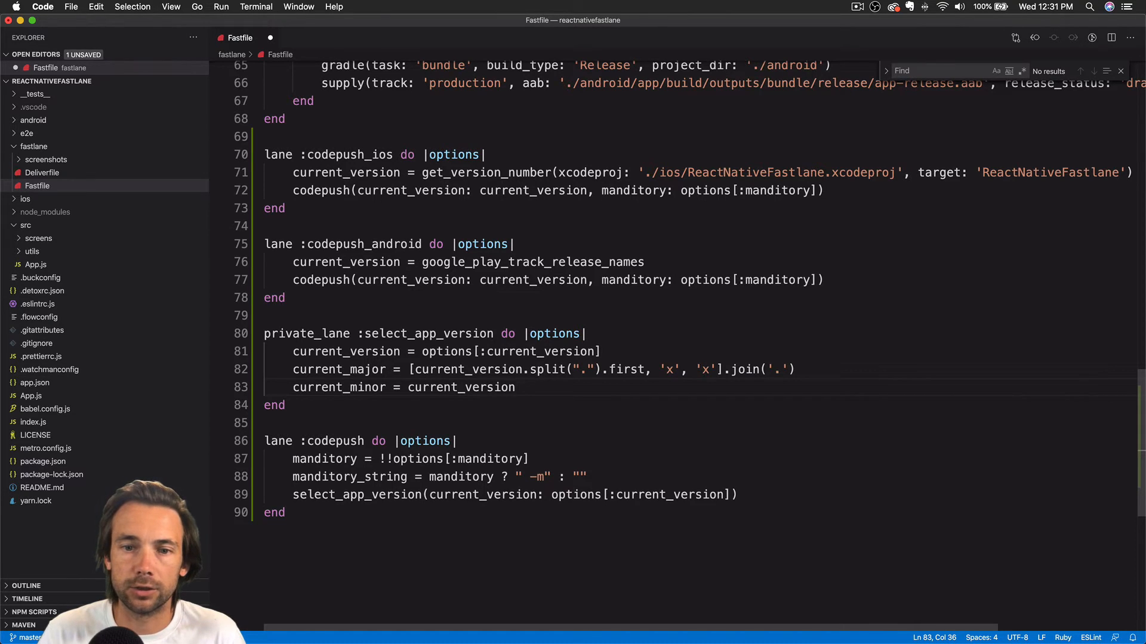
text(.split('.)
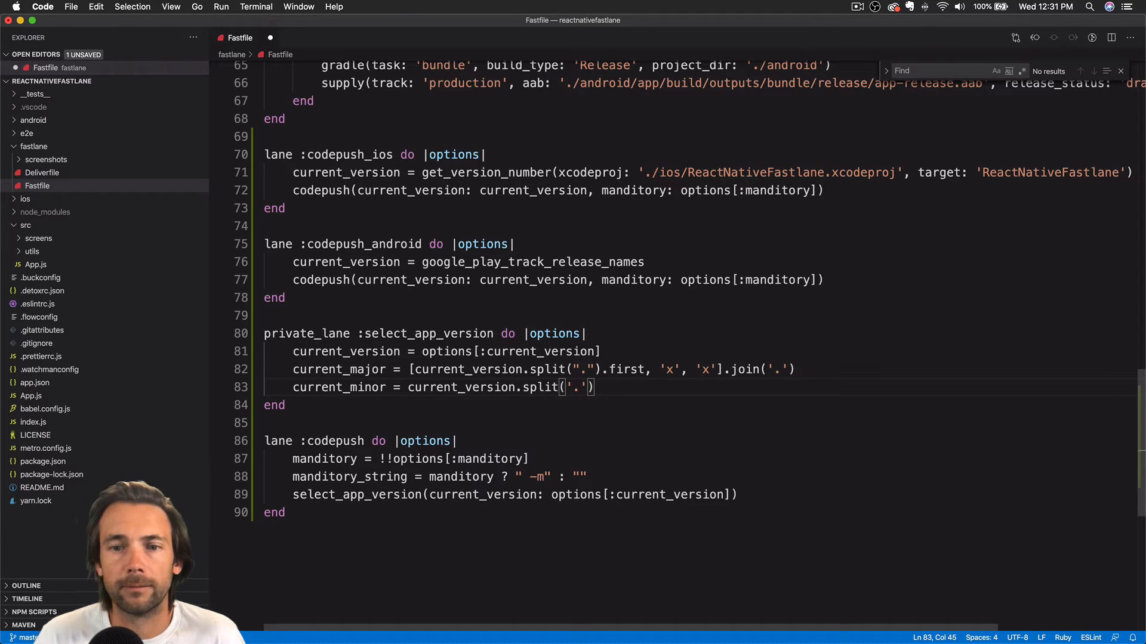
text(').slice()
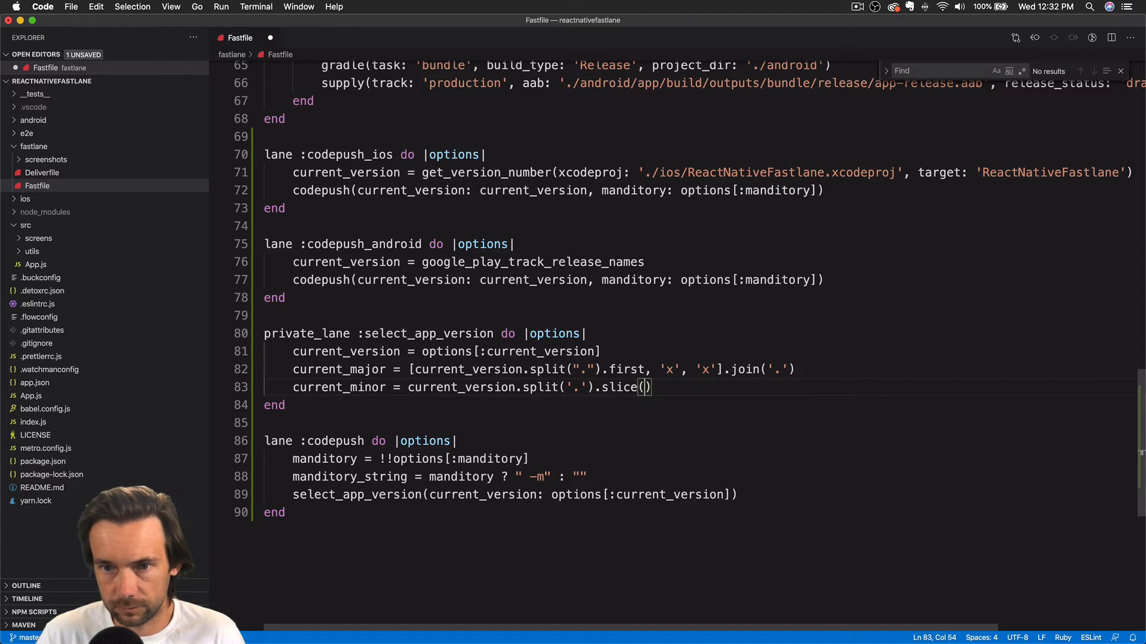
text(0,2).push('x')
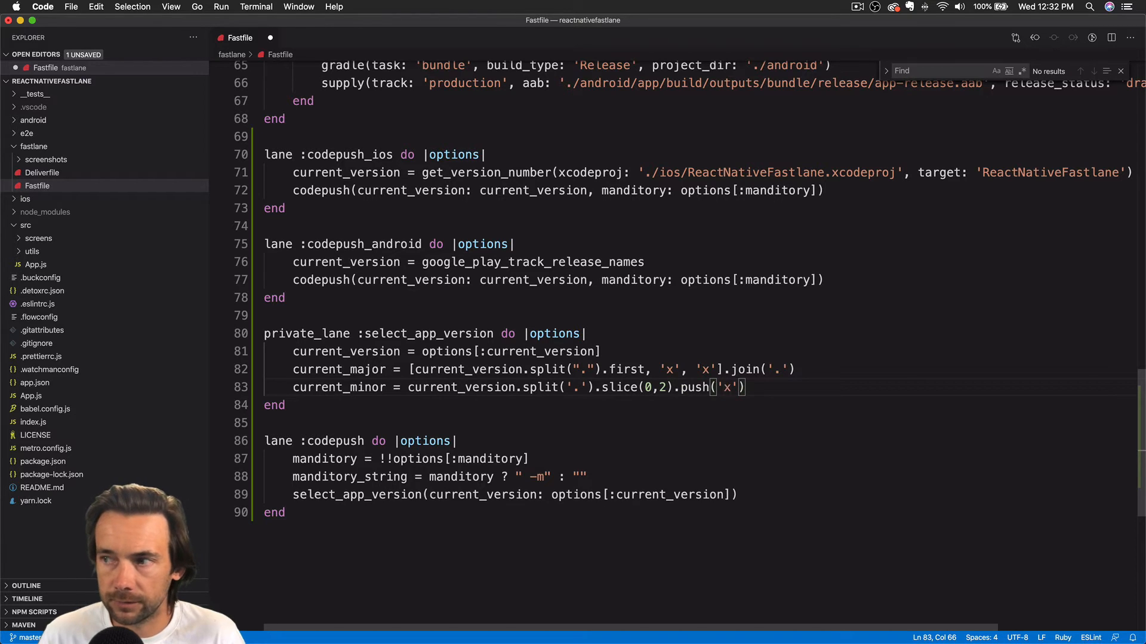
text().join('.'))
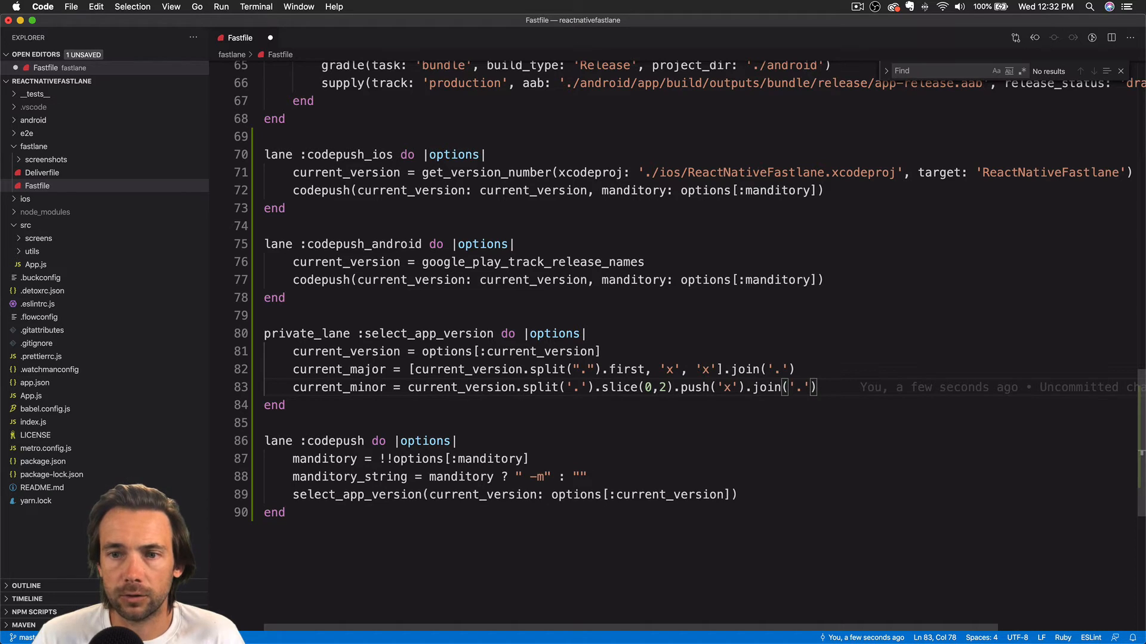
Start UI.select("What version do you want to target?", [ on a new line in the lane
key(Return)
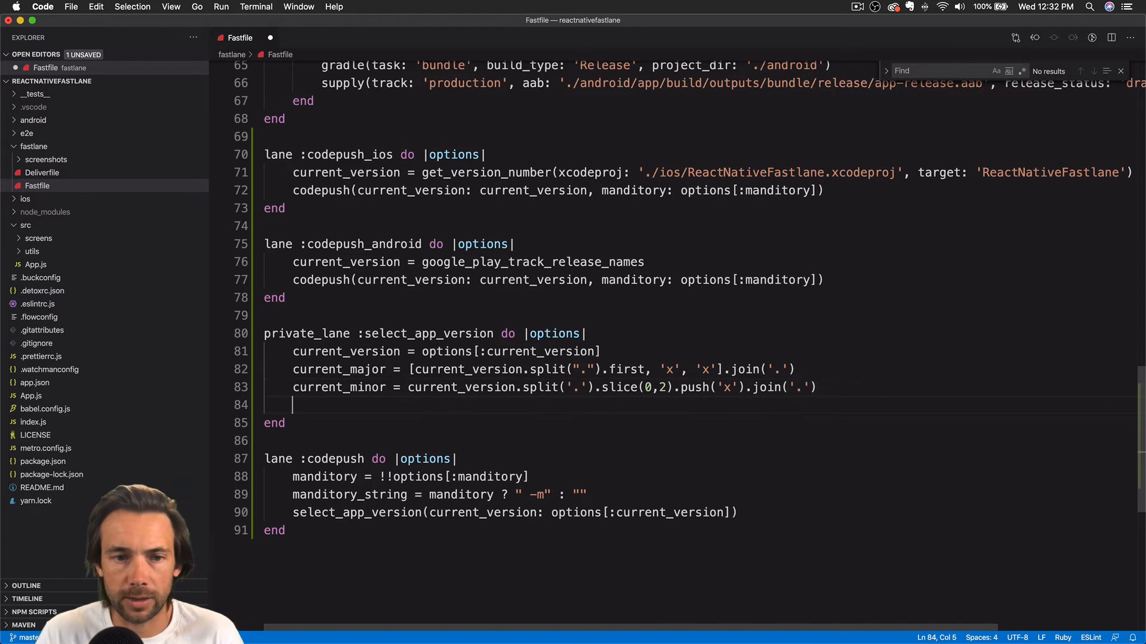
text(UI.select()
scroll(680, 269, down, 2)
text("Wha)
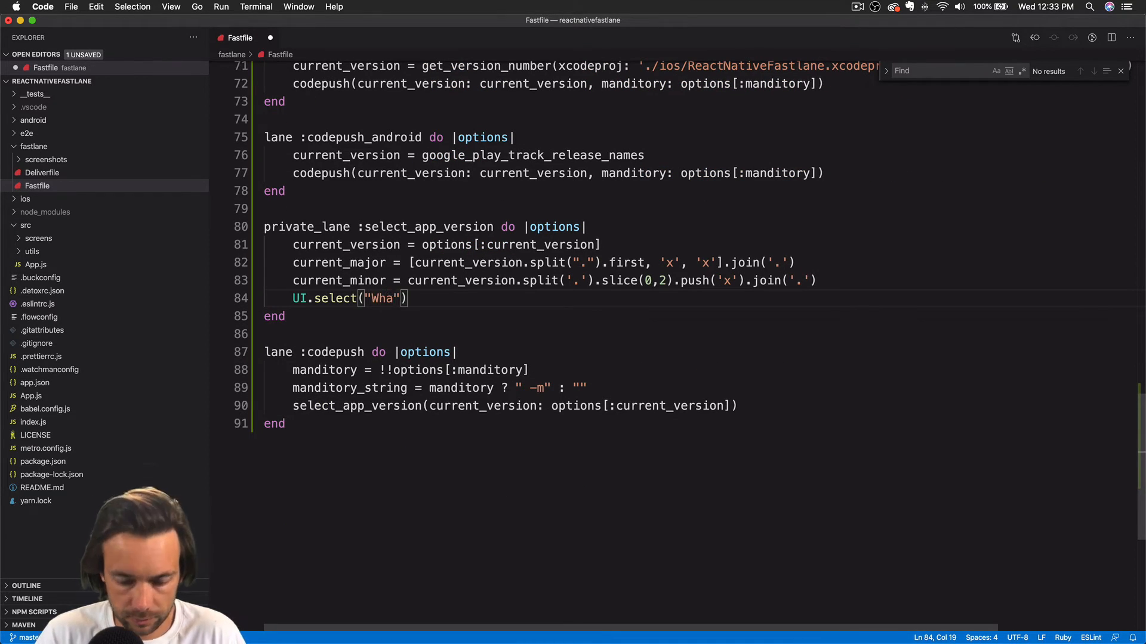
text(t version do you want to target?)
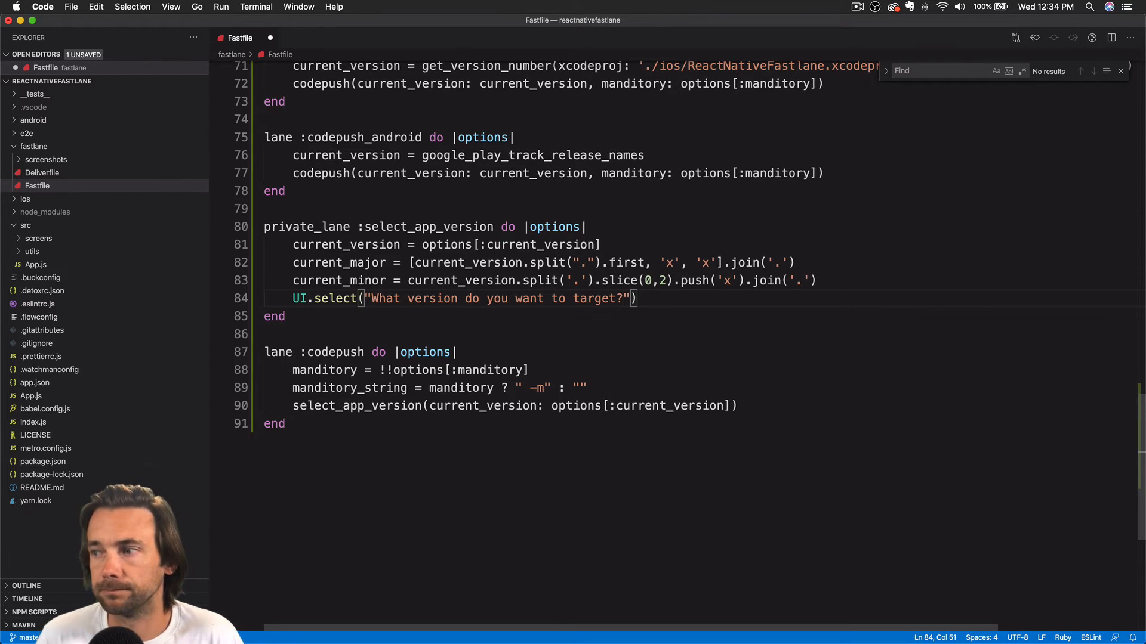
text(", )
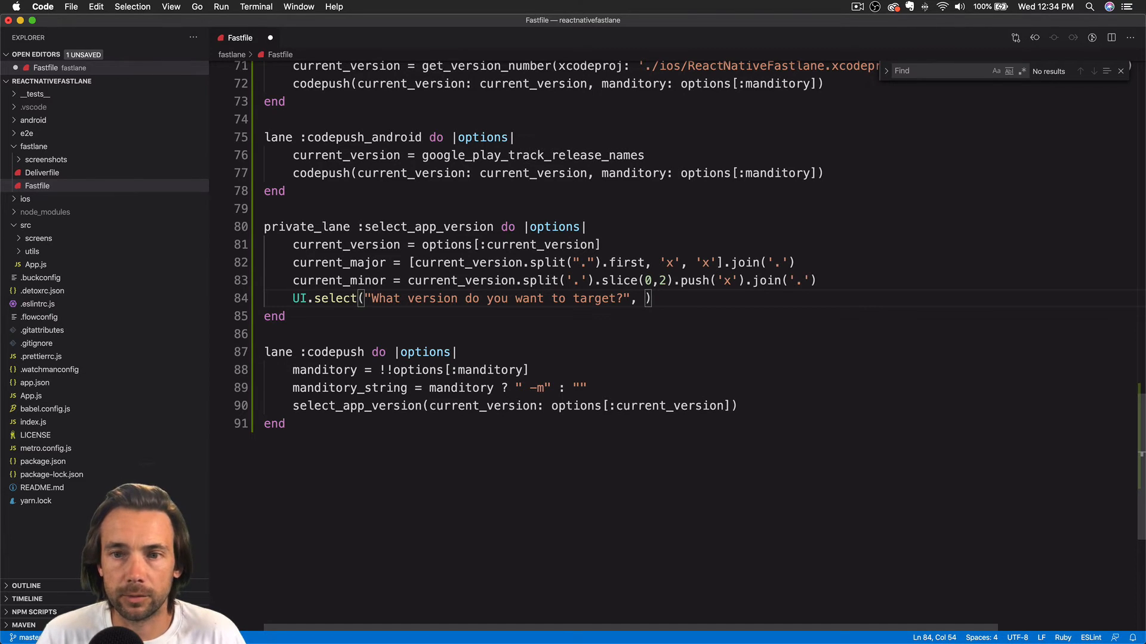
text([)
Add "All users" as the first option in the UI.select list
key(Return)
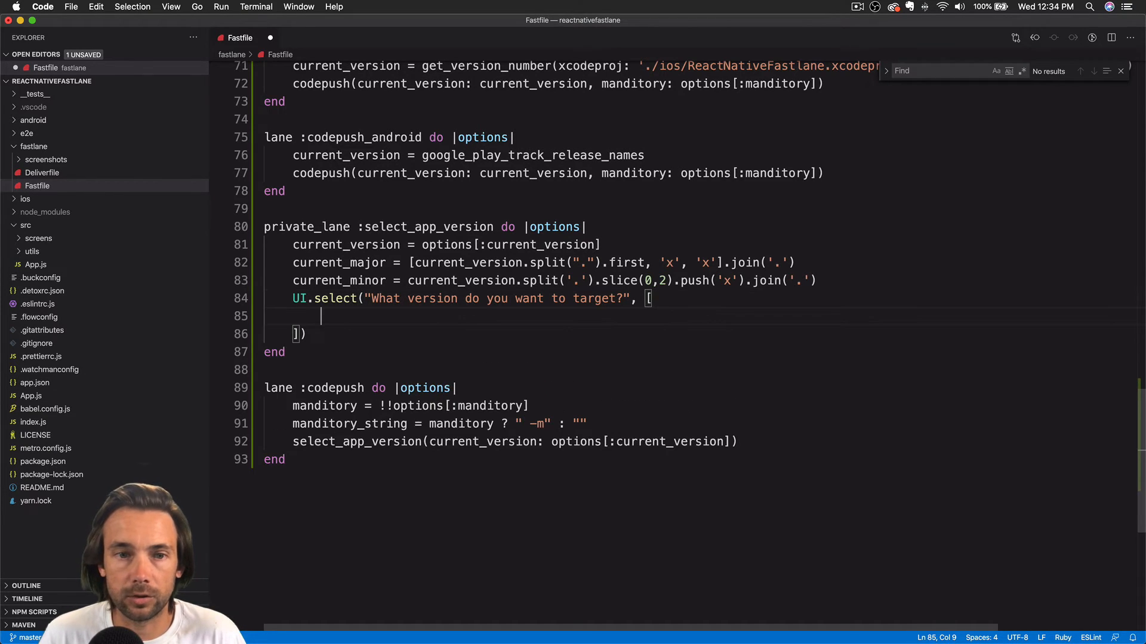
text("All)
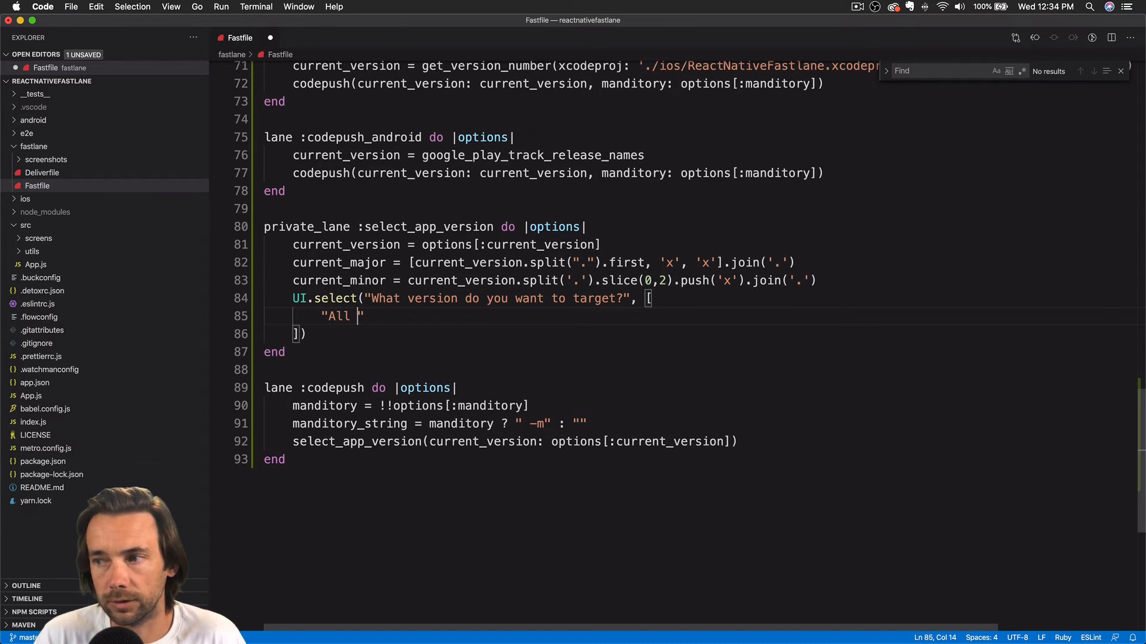
key(BackSpace)
key(BackSpace)
key(BackSpace)
key(BackSpace)
text(All users")
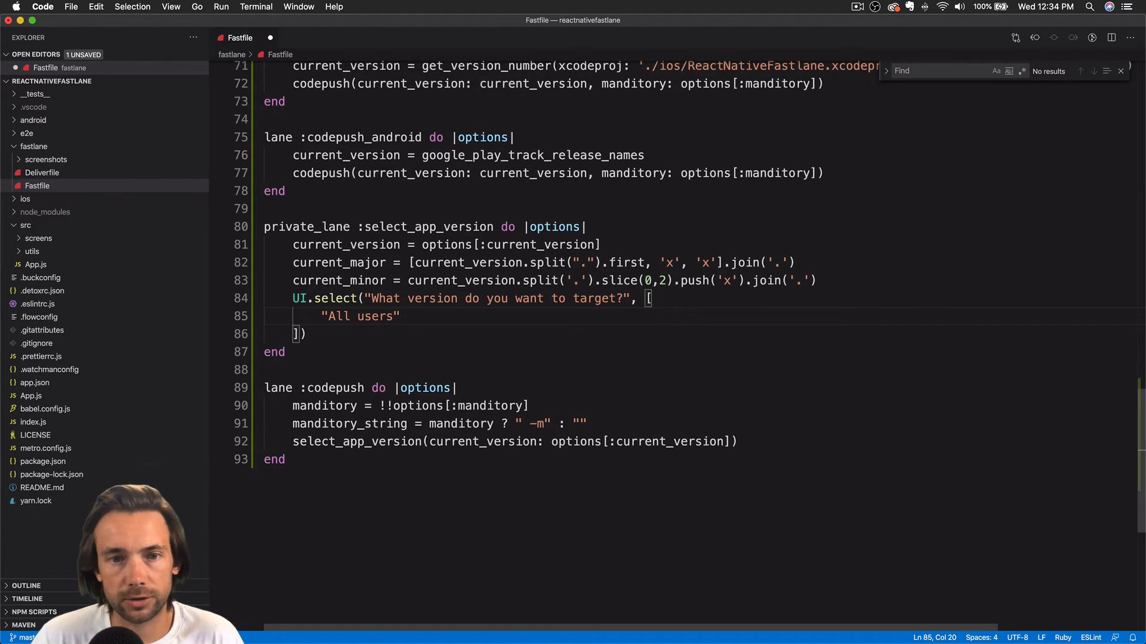
text(,)
key(Return)
text("Mostrec)
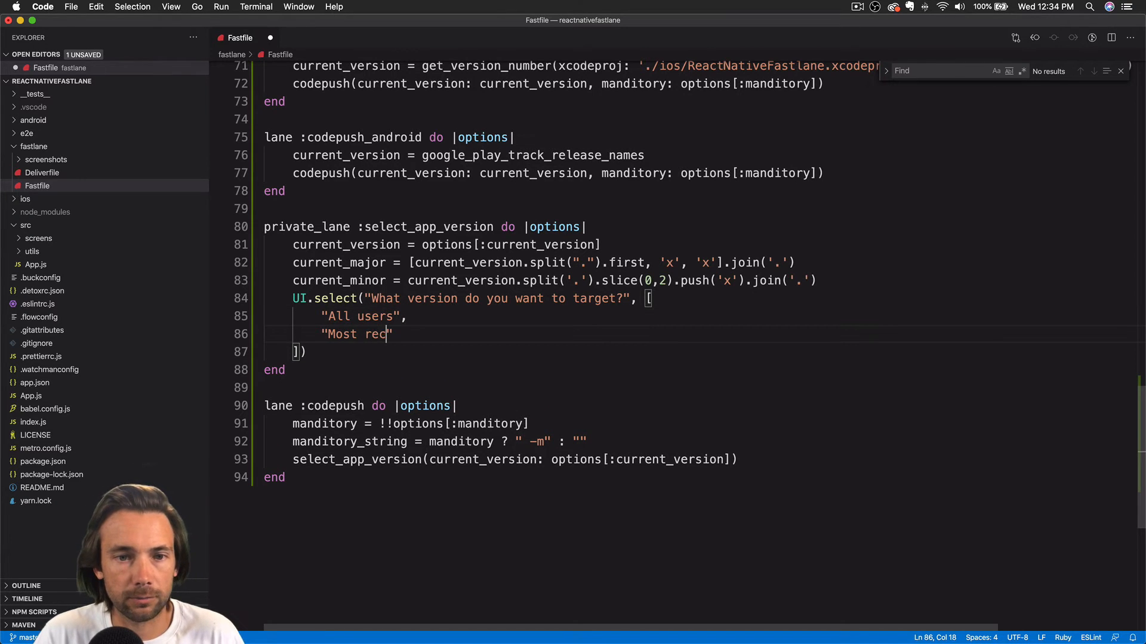
text(ent M)
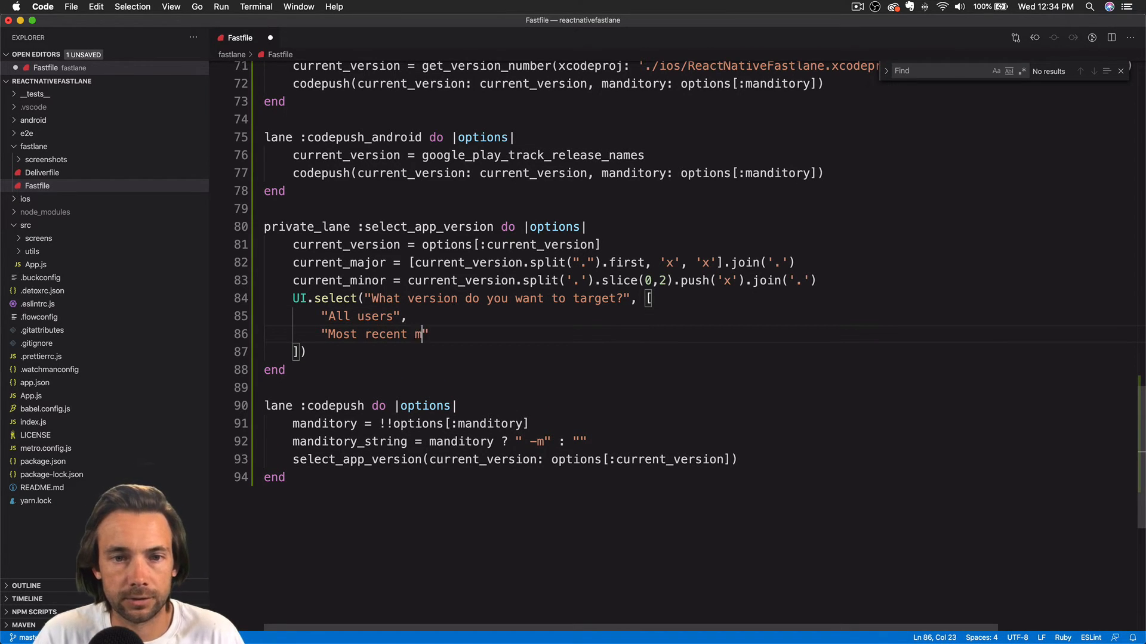
text(ajor)
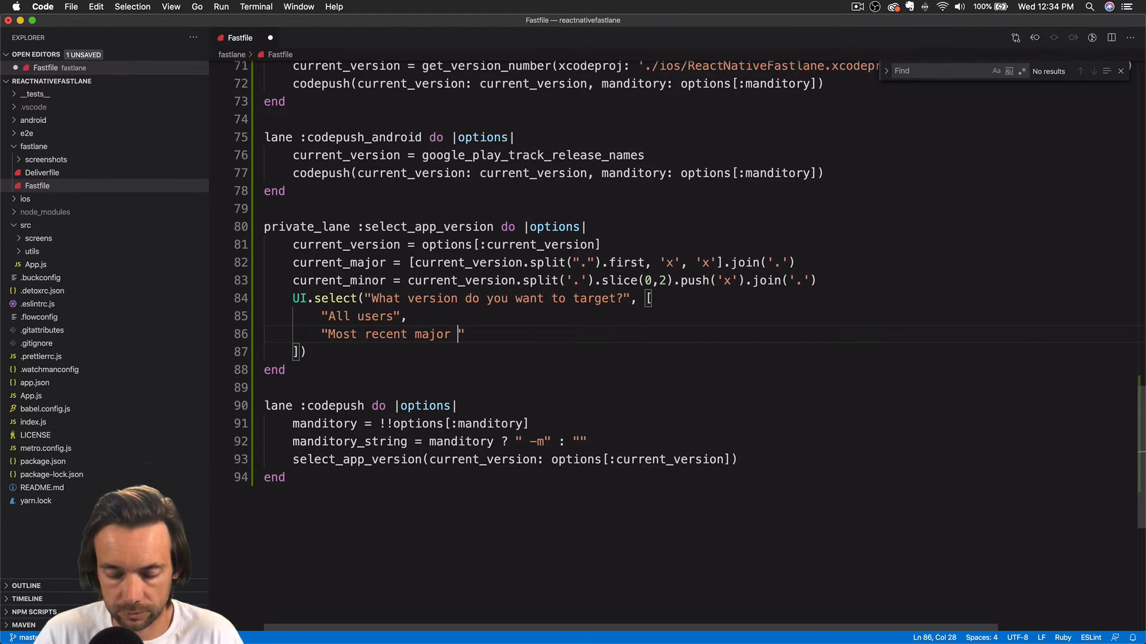
text( ()
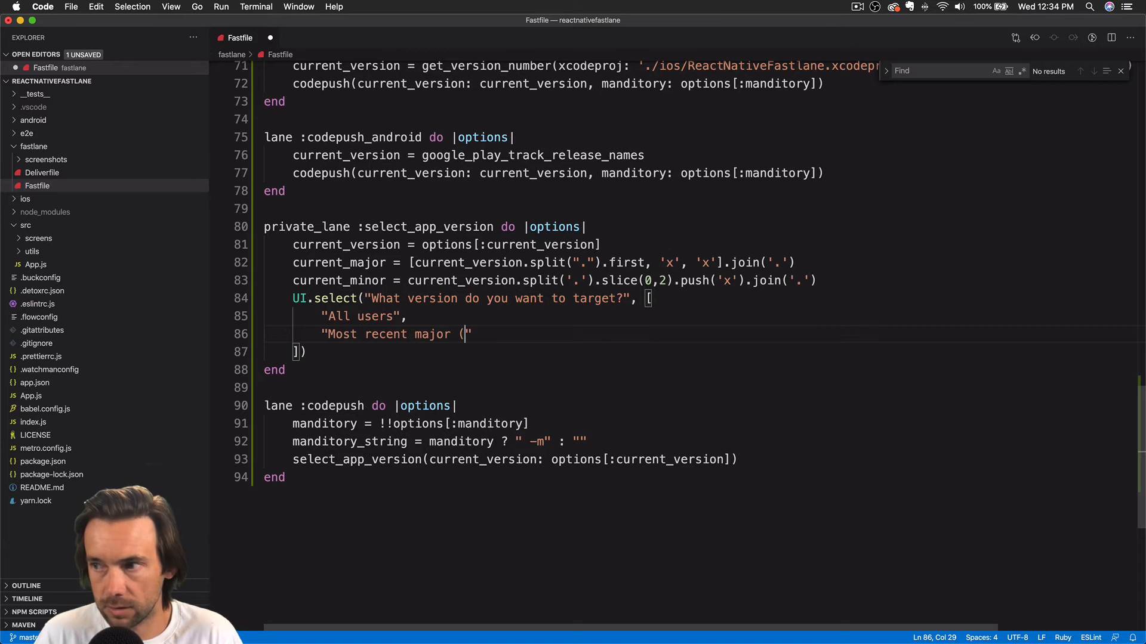
text(#)
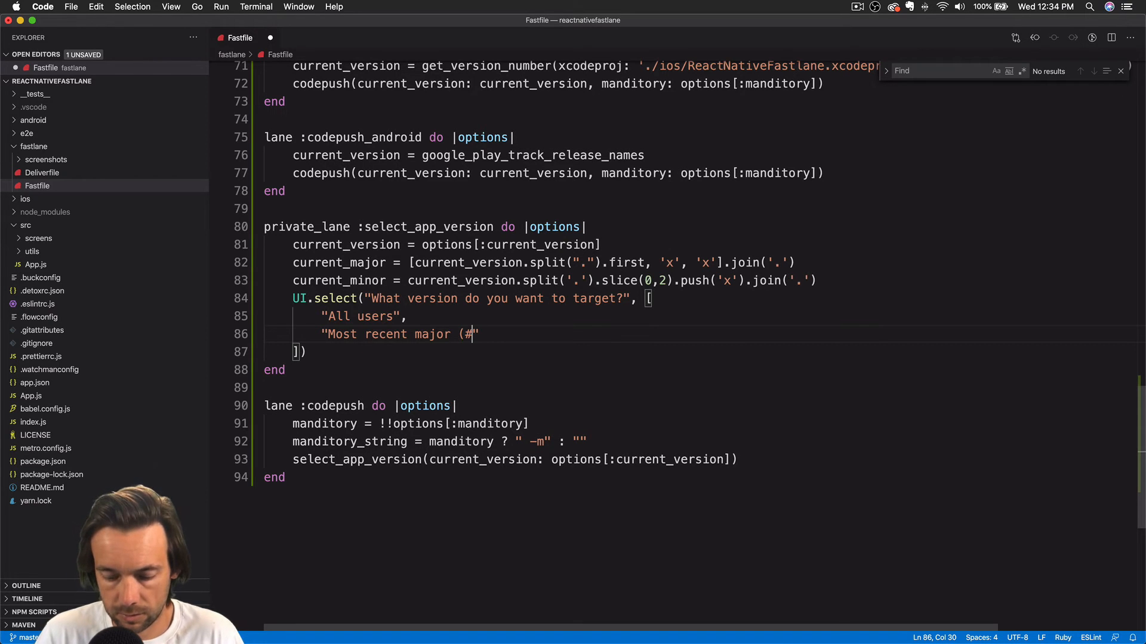
text({}))
Add "Most recent major (#{current_major})", correcting the interpolated variable name to current_major
key(Left)
key(Left)
key(Left)
key(Right)
text(major_version)
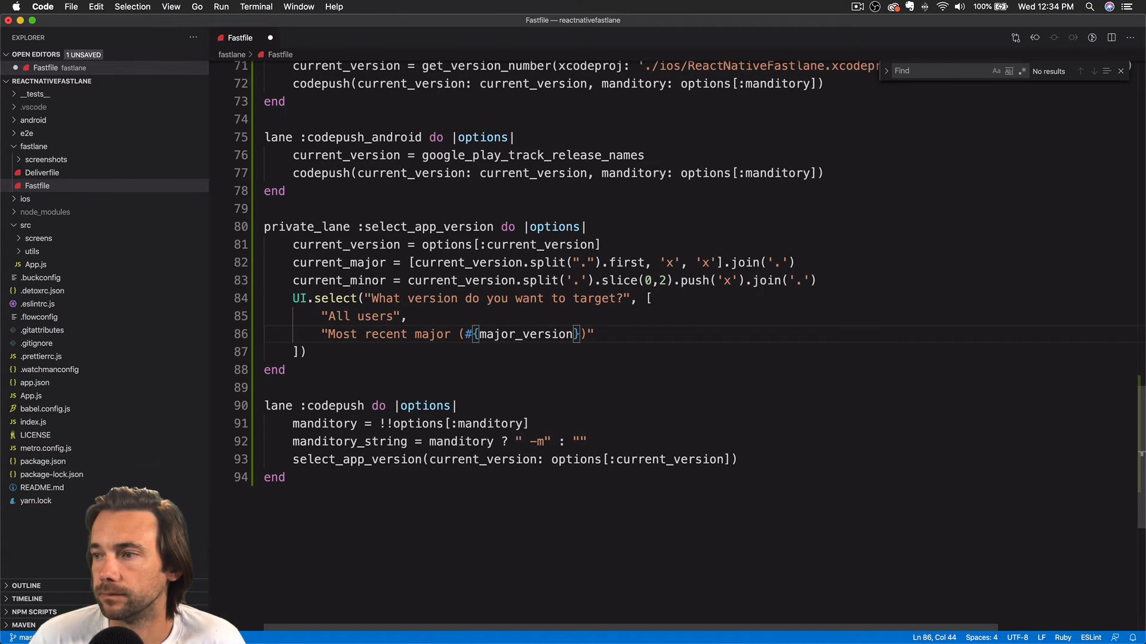
key(Left)
key(Left)
key(Left)
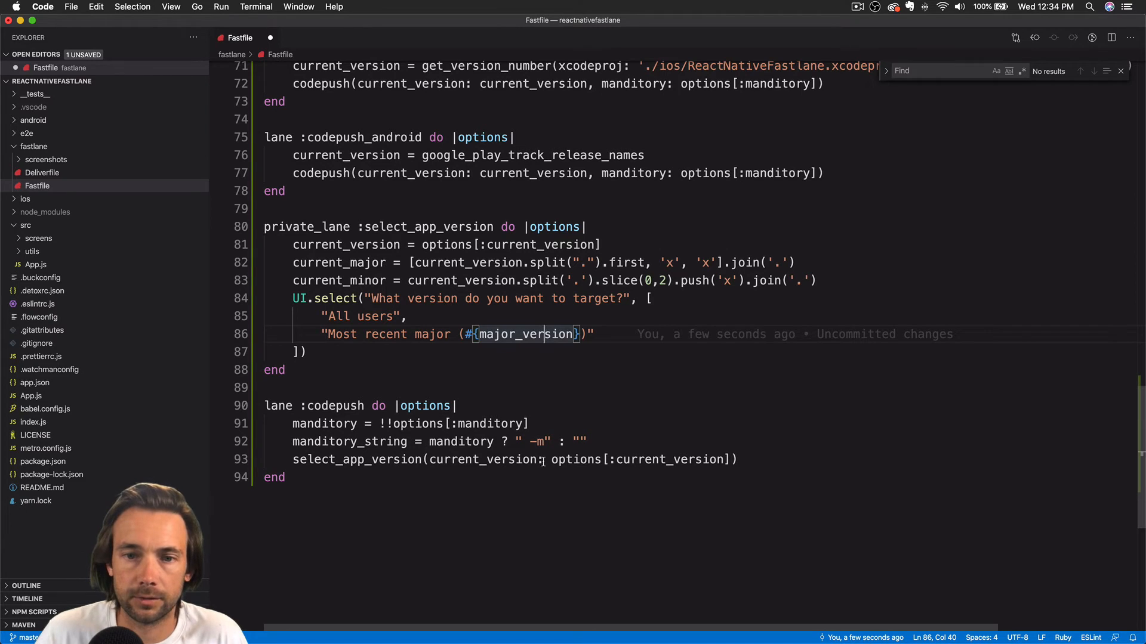
click(538, 336)
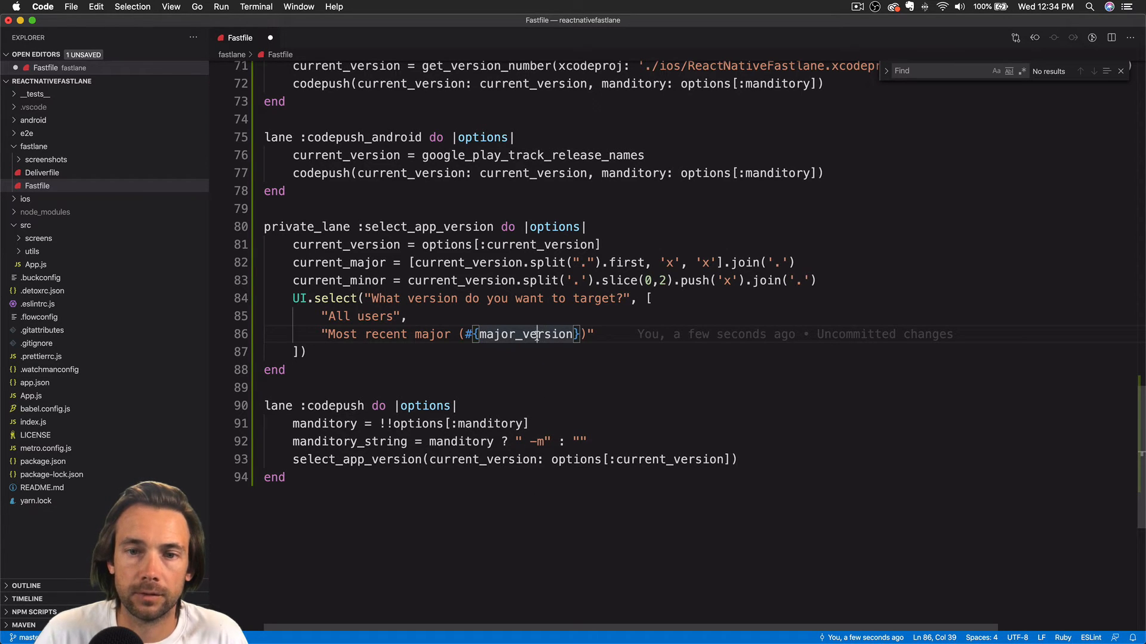
double_click(537, 333)
text(current)
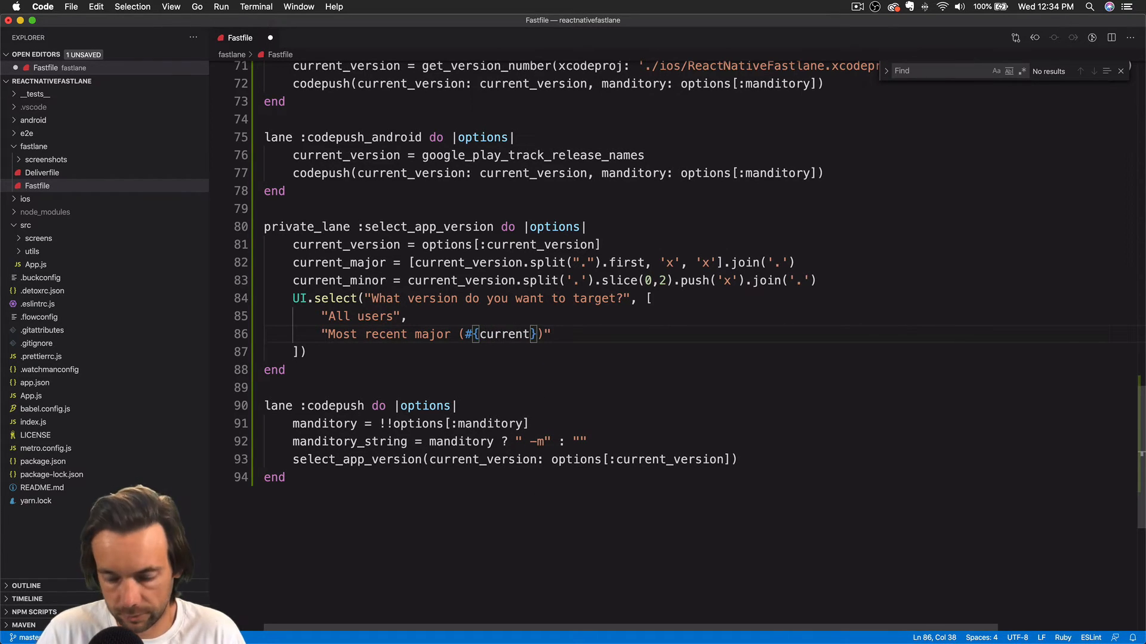
text(_version)
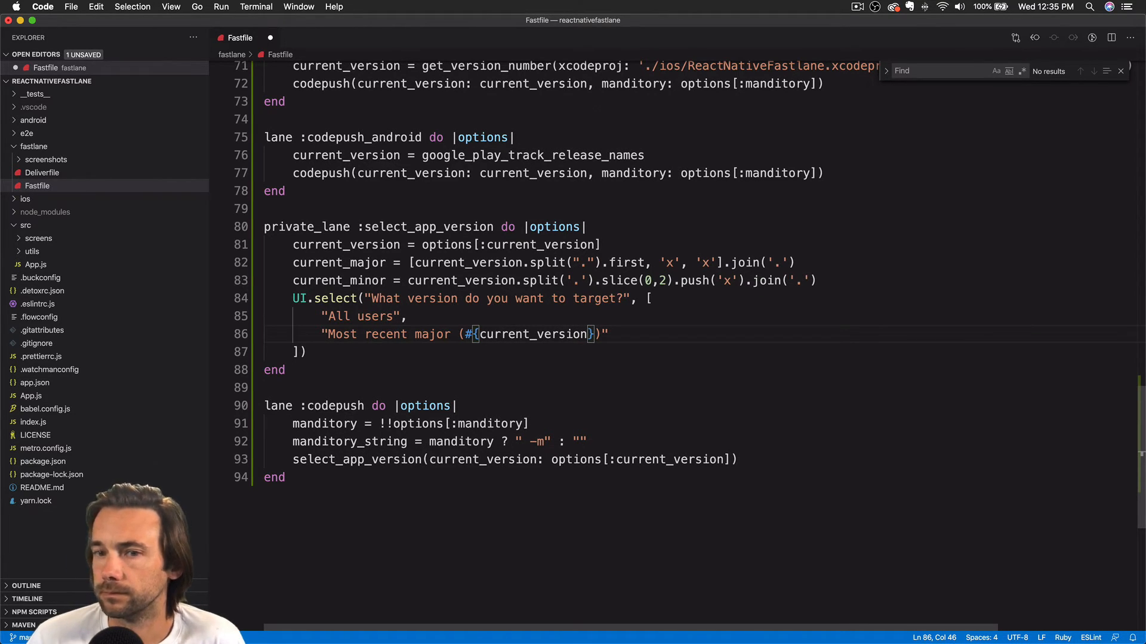
double_click(547, 334)
text(cur)
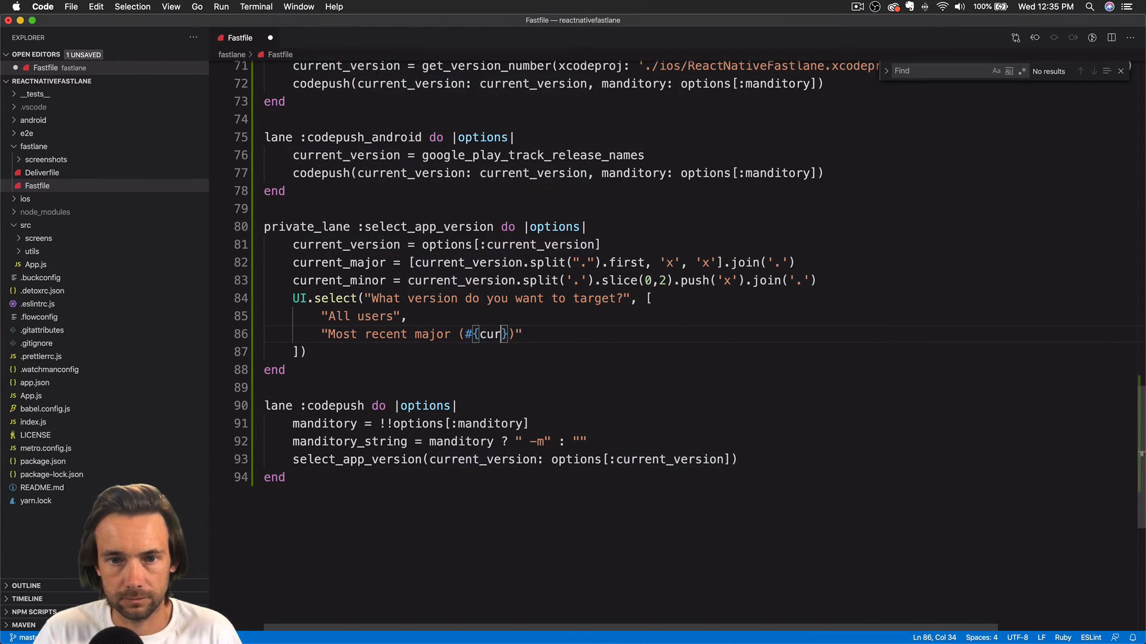
text(rent_major)
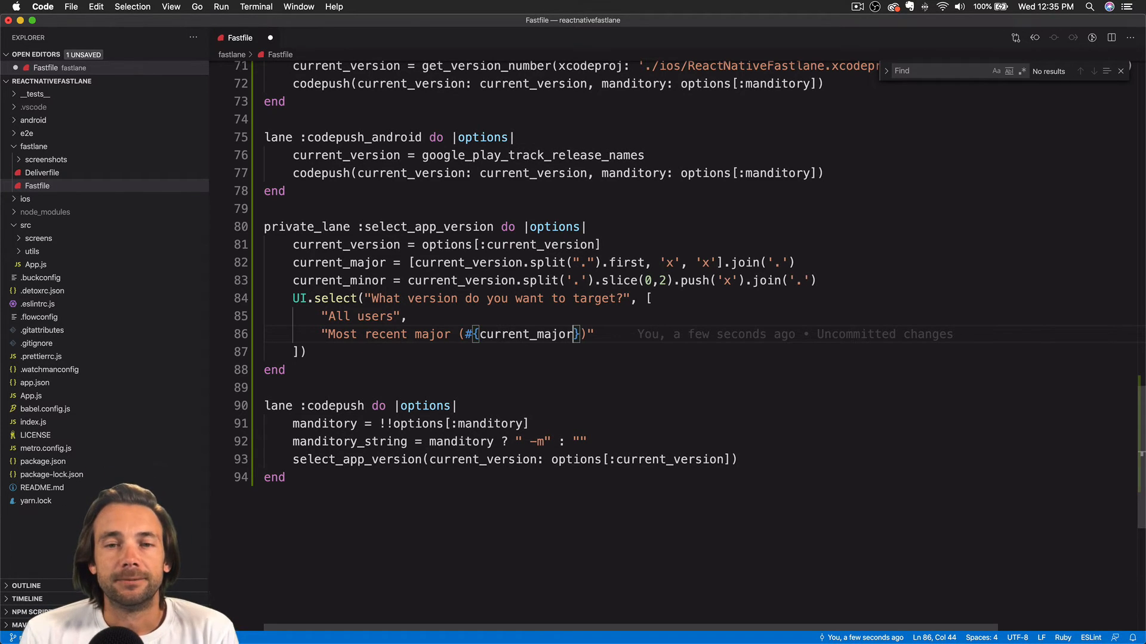
Add "Most recent minor" and "Current version (#{current_version})" choices, then begin assigning the prompt result to target_version_label
key(End)
text(,)
key(Return)
text(")
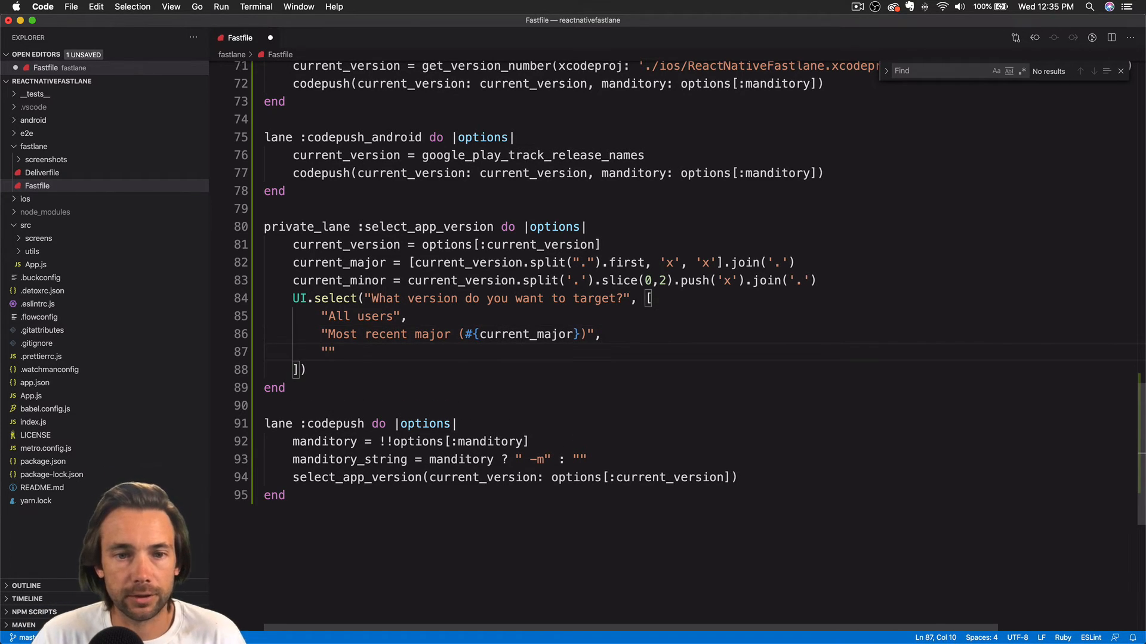
text(Most recent minor (#{current_mior})",)
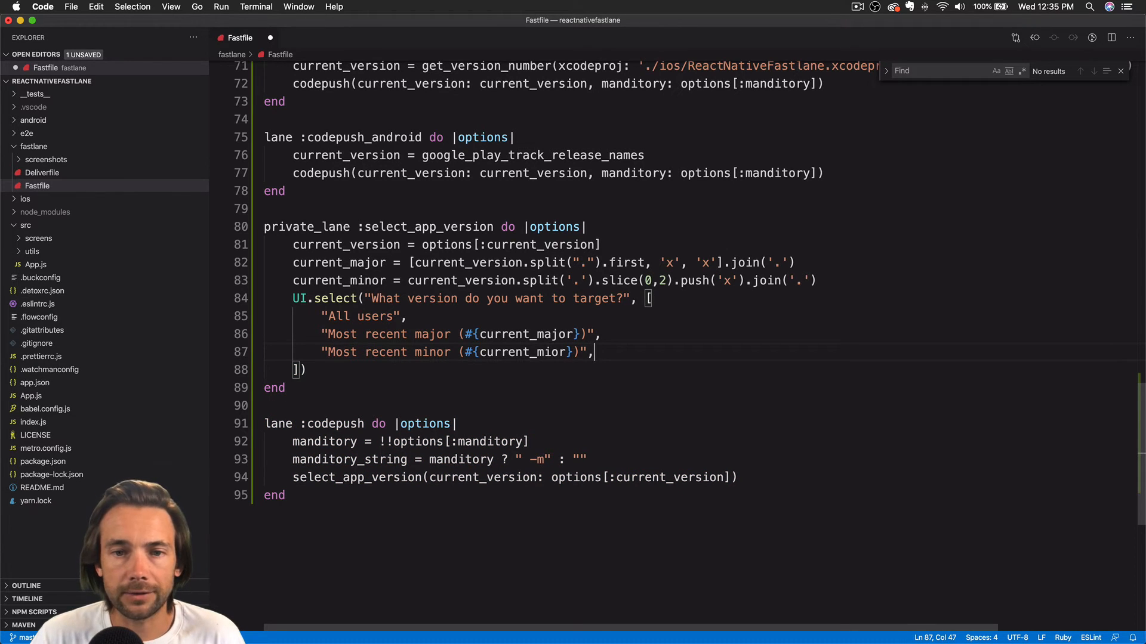
key(Return)
text(")
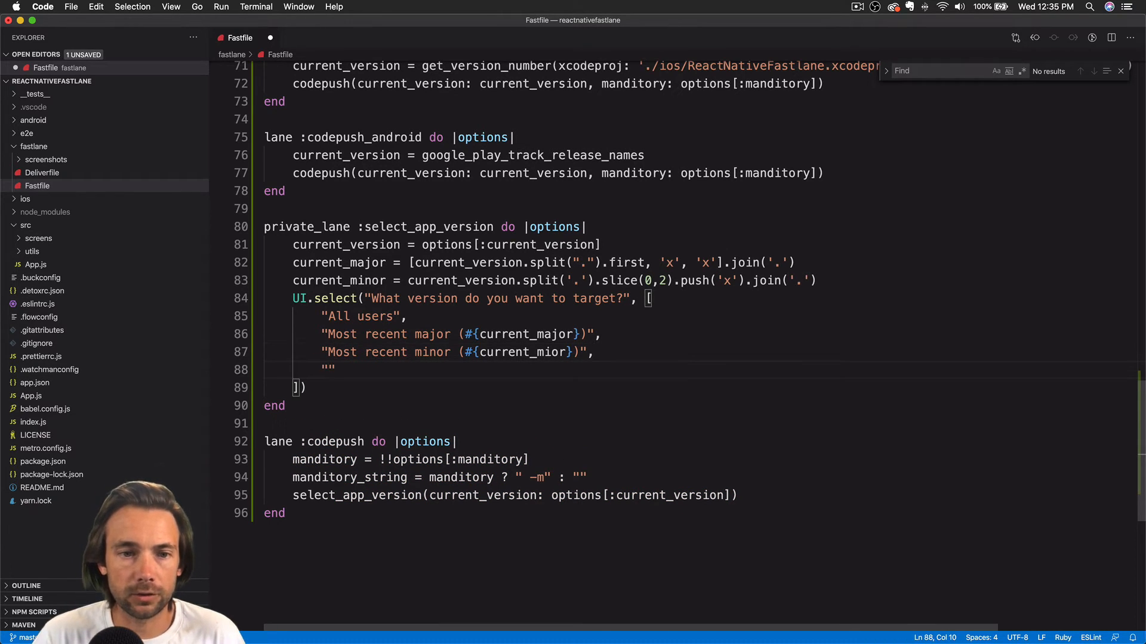
text(Current version ()
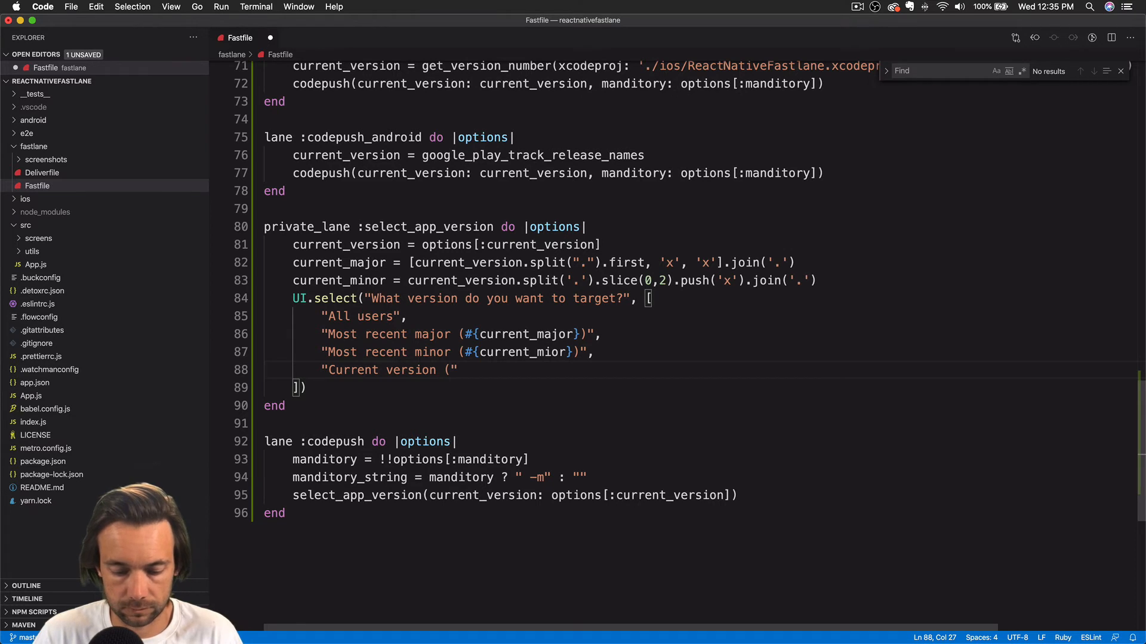
text(#{})
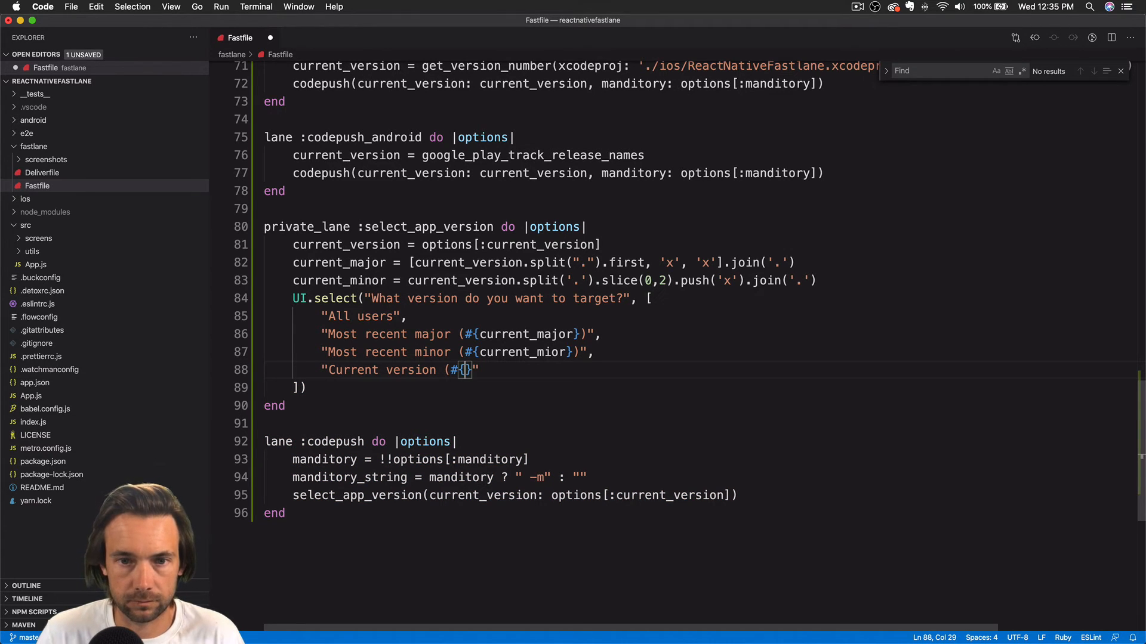
text(current_version)
click(293, 298)
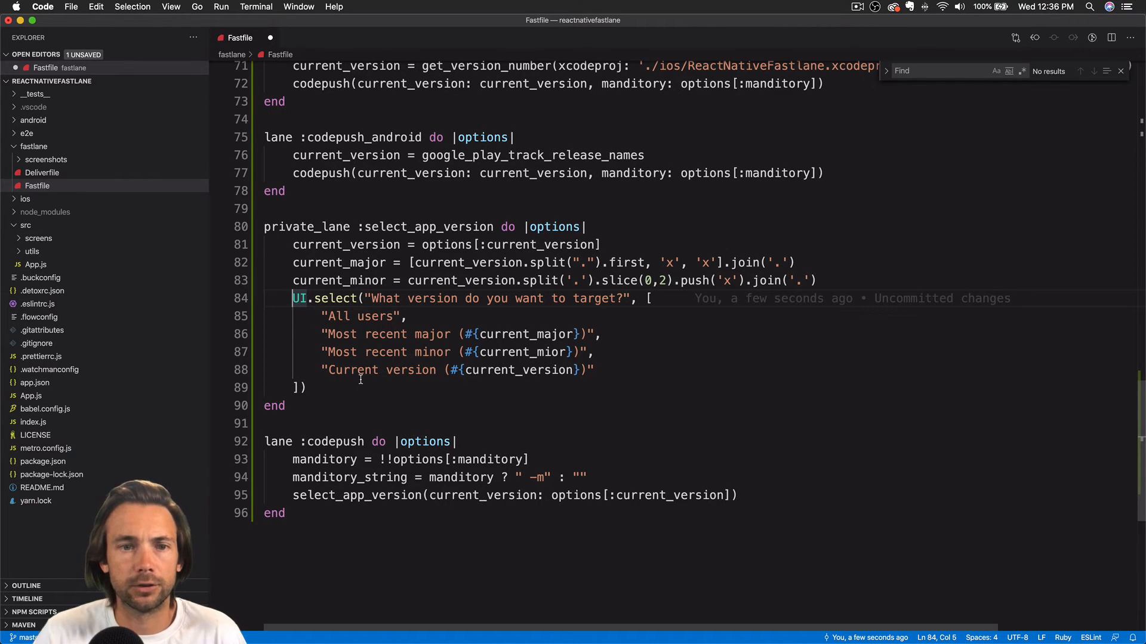
text(tar)
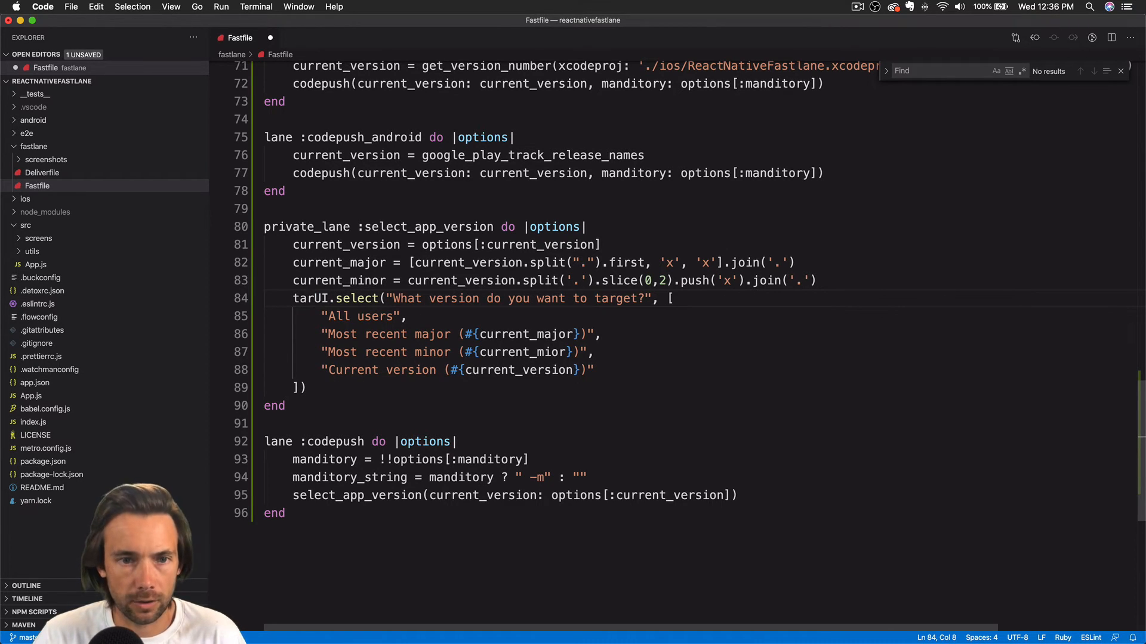
text(get_)
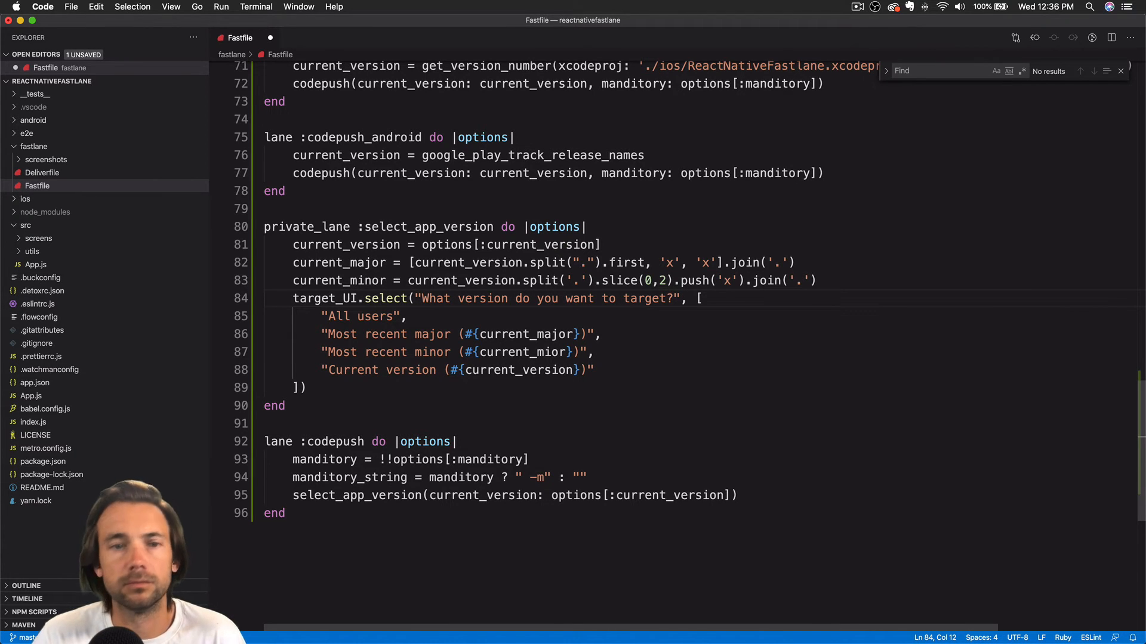
text(version)
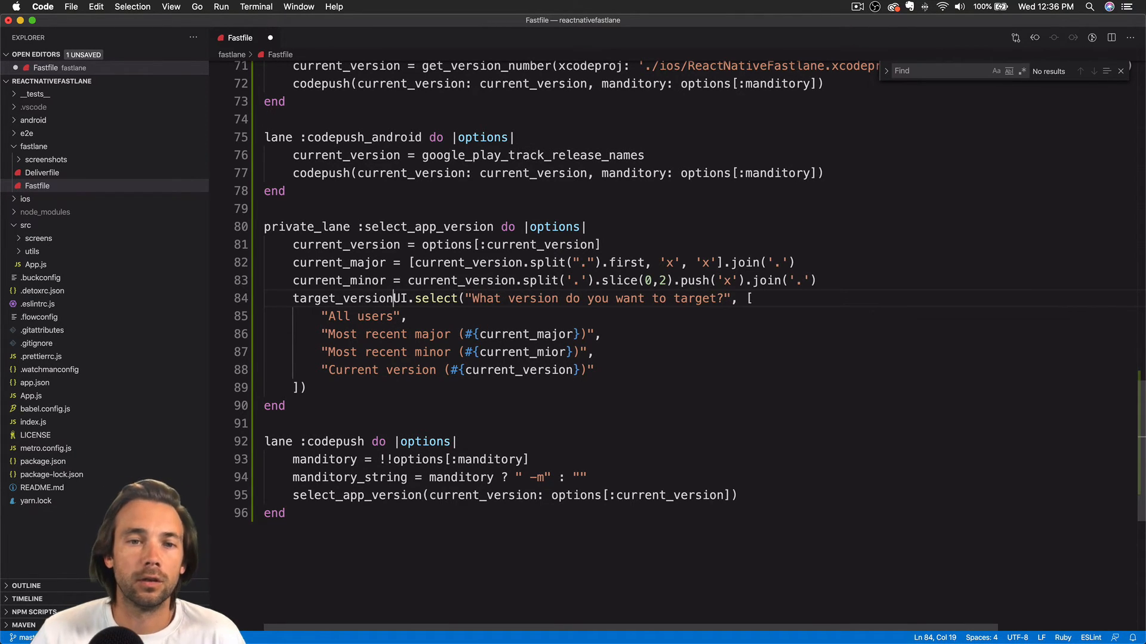
text(_label =)
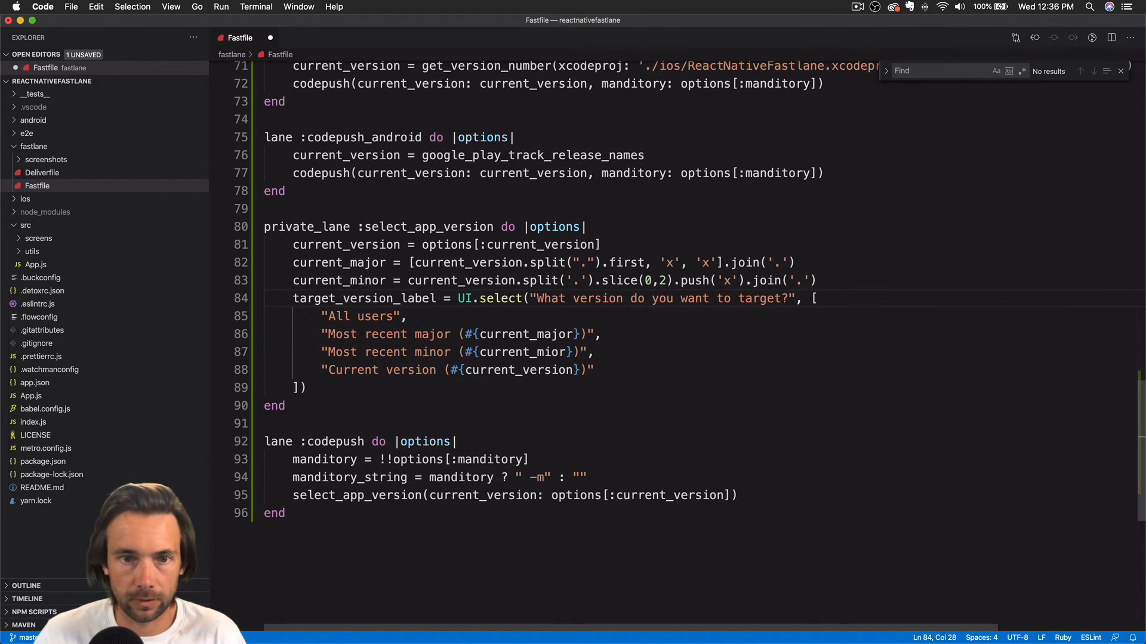
scroll(321, 381, down, 1)
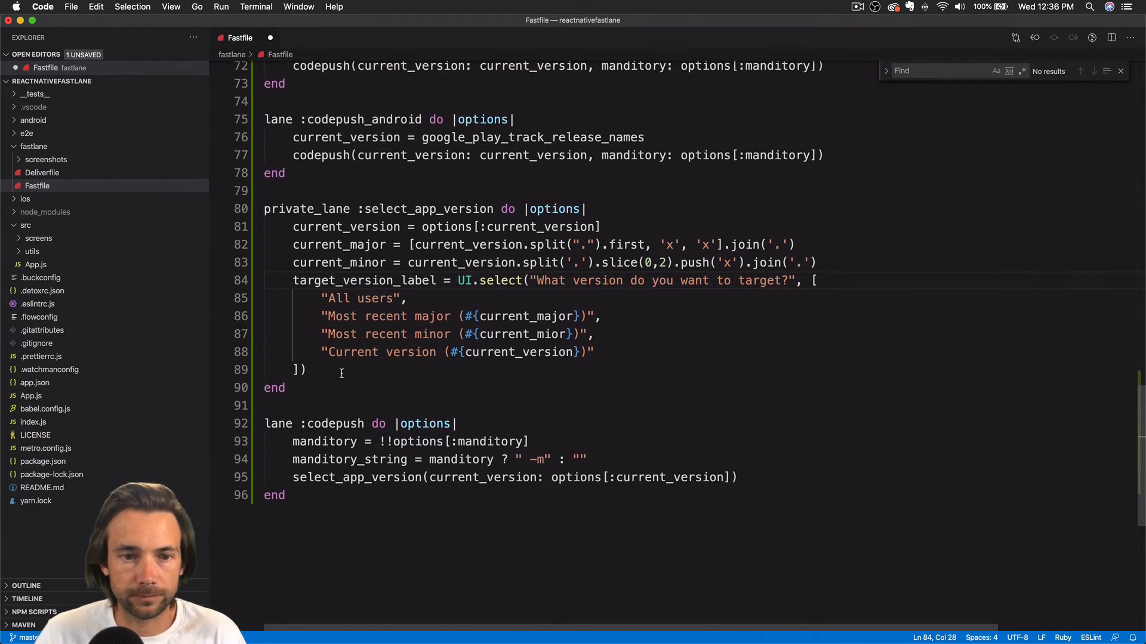
Assign the UI.select prompt's result to target_version_label and move below the options block
click(341, 372)
Add `next "\"*\"" if target_version_label.match(/All/)` below the prompt block
key(Return)
key(Return)
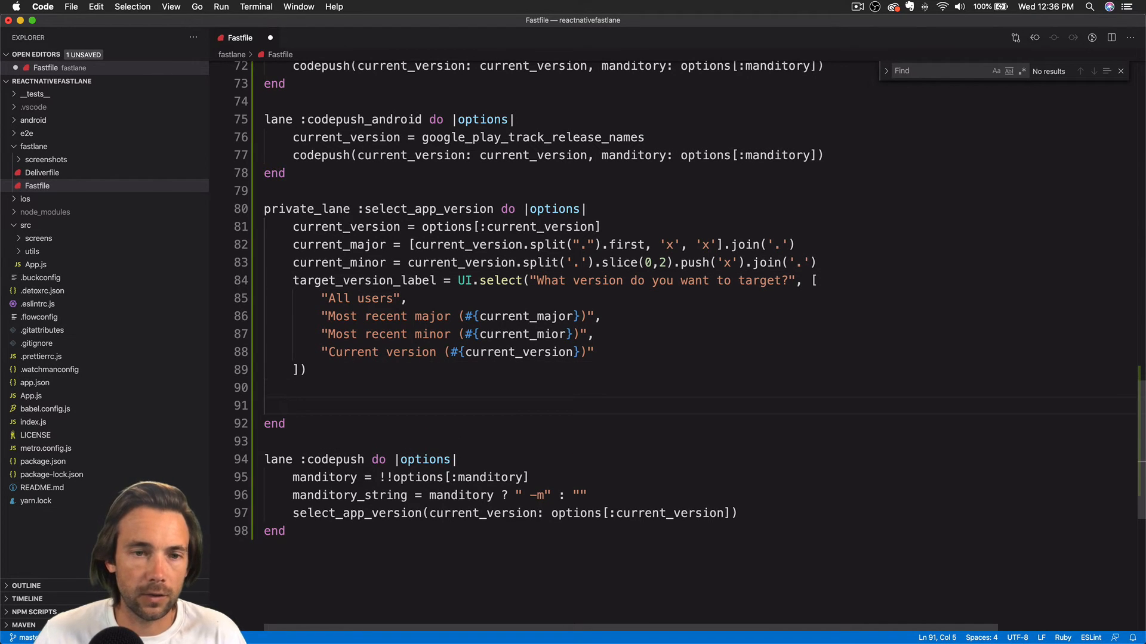
scroll(350, 358, down, 3)
scroll(354, 350, down, 3)
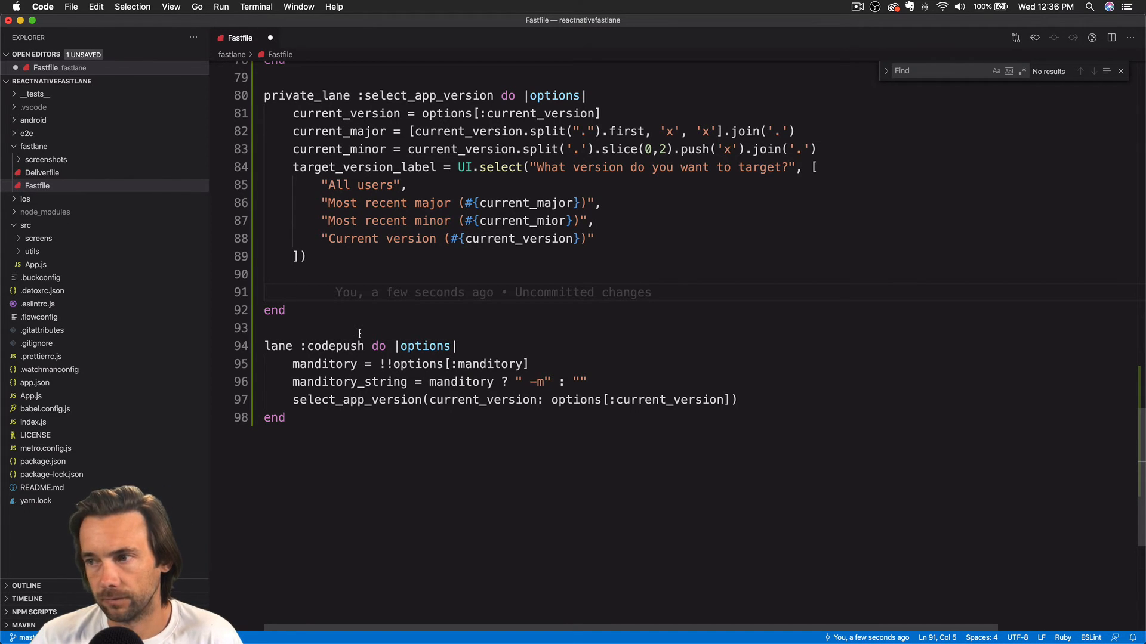
text(next )
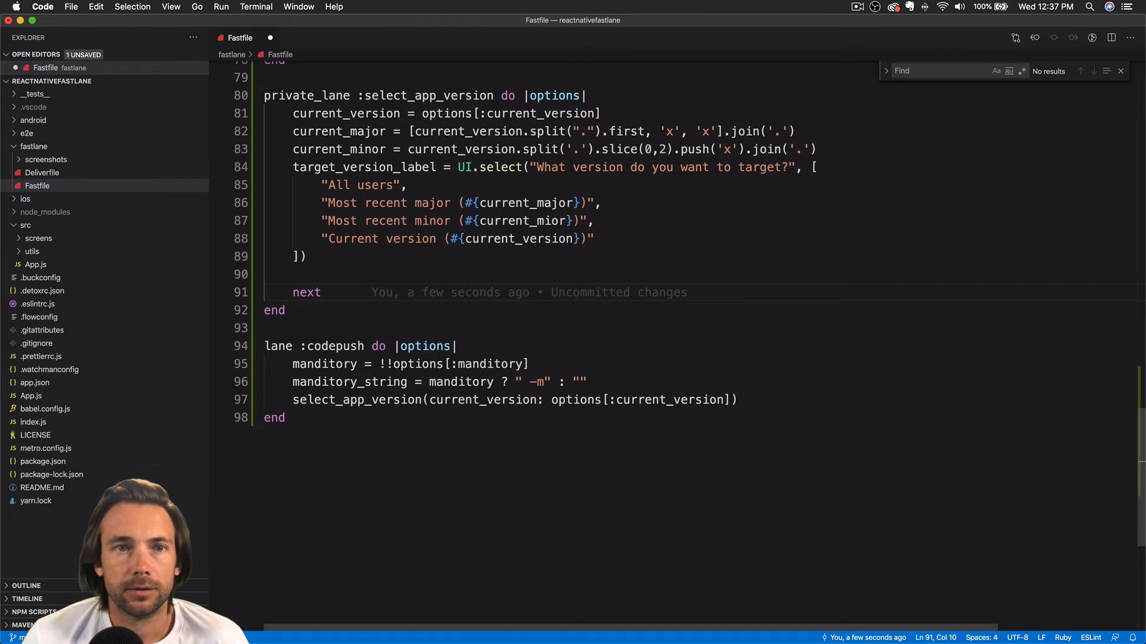
text(")
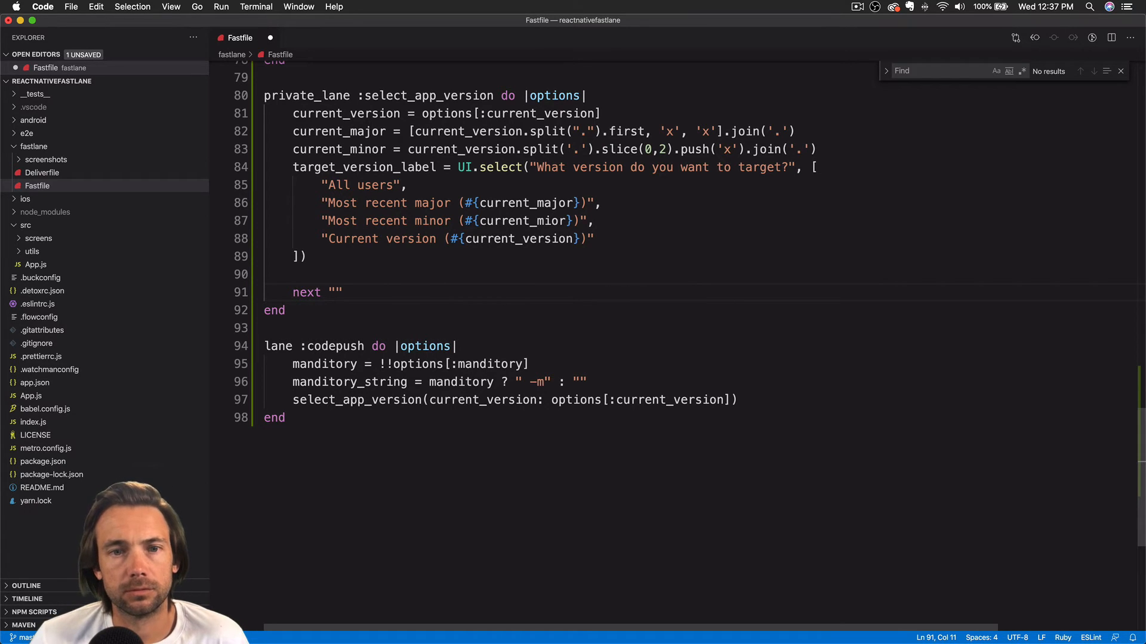
text(V)
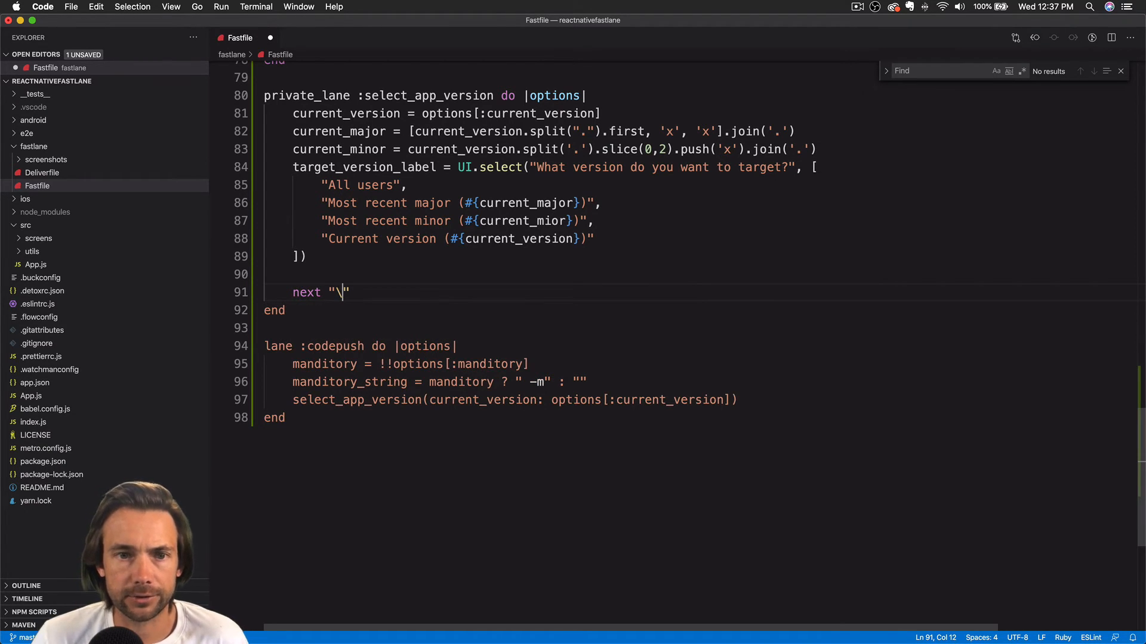
text("*)
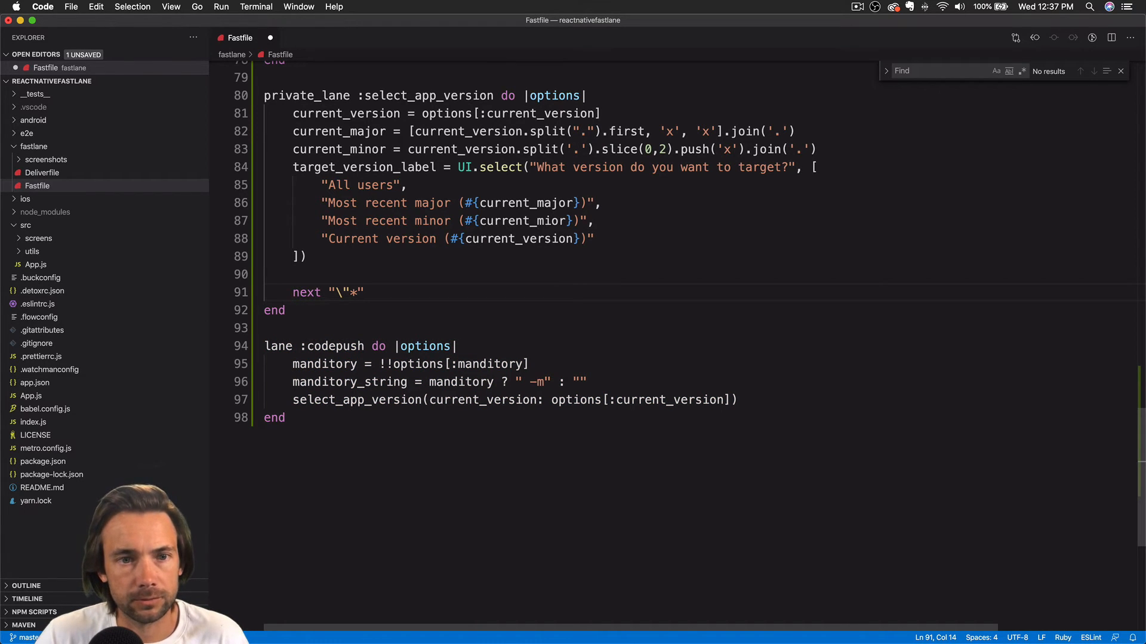
text(\)
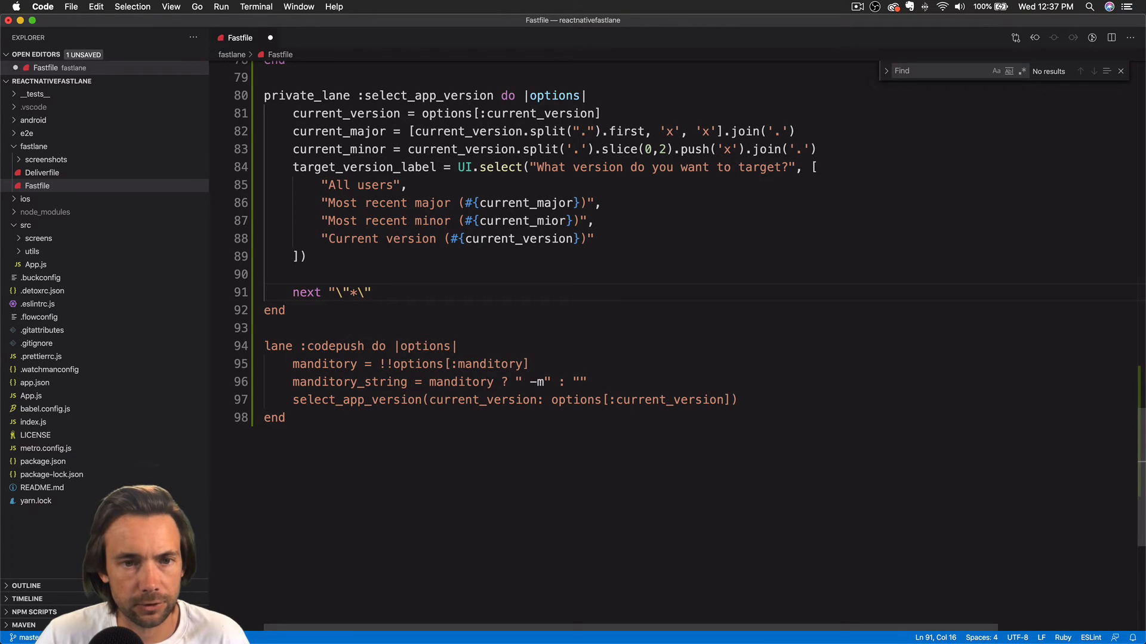
text(" if target)
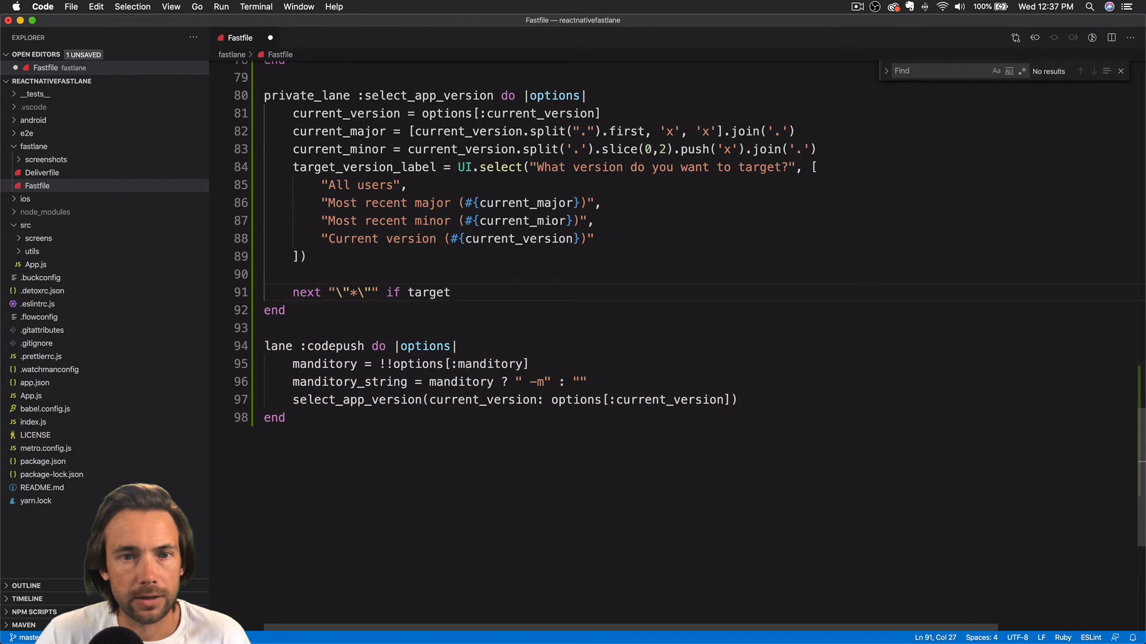
text(_version)
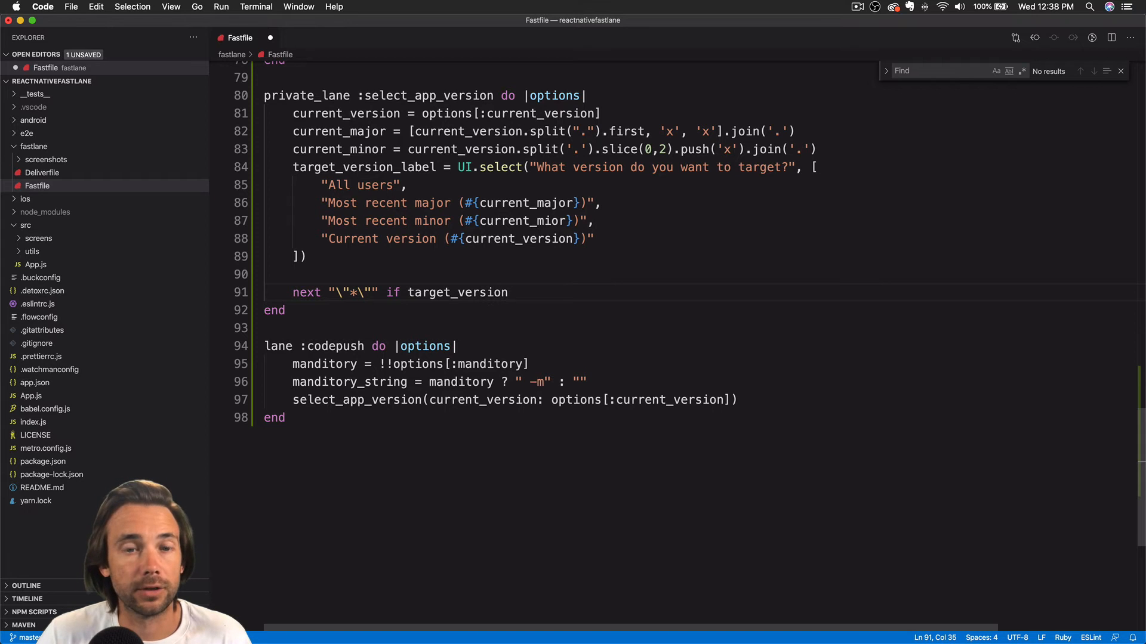
text(_label)
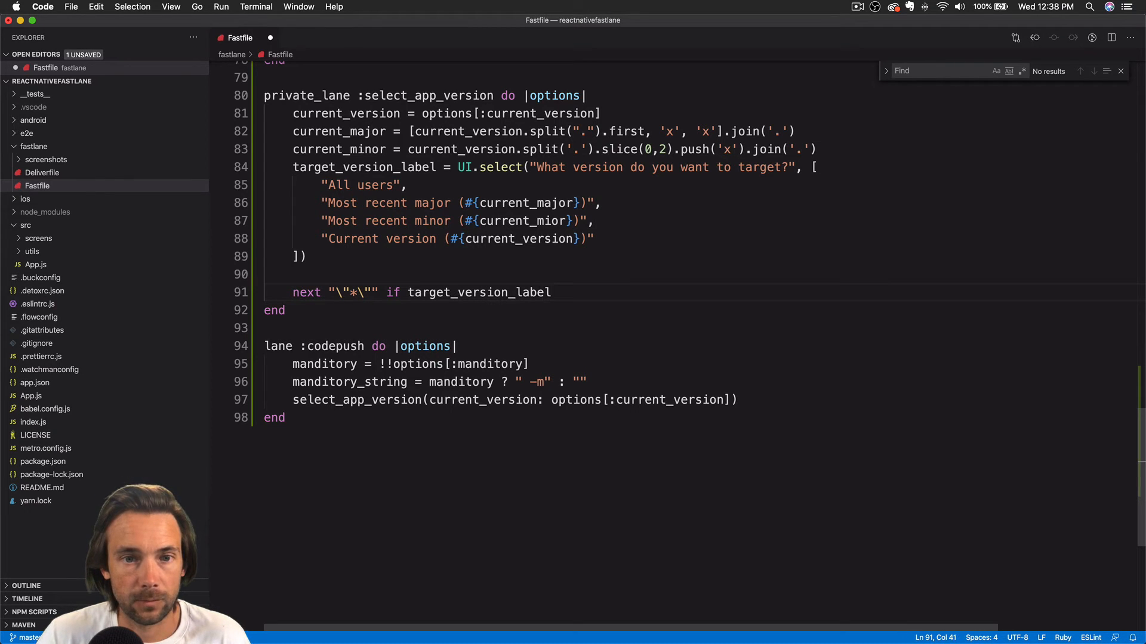
text(.match(')
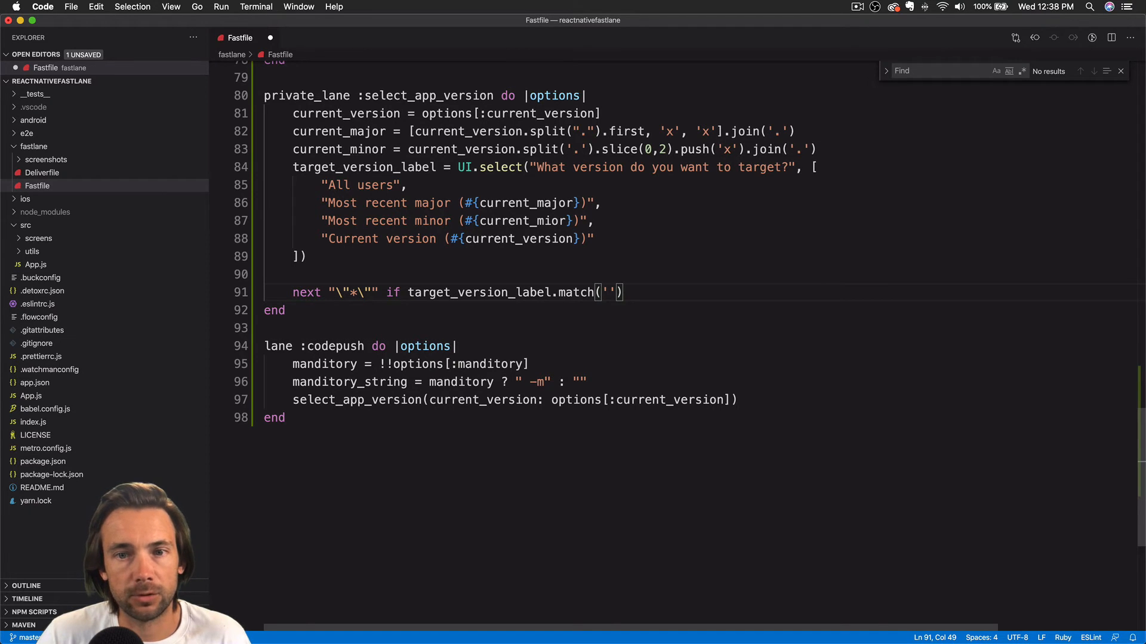
key(BackSpace)
text(/)
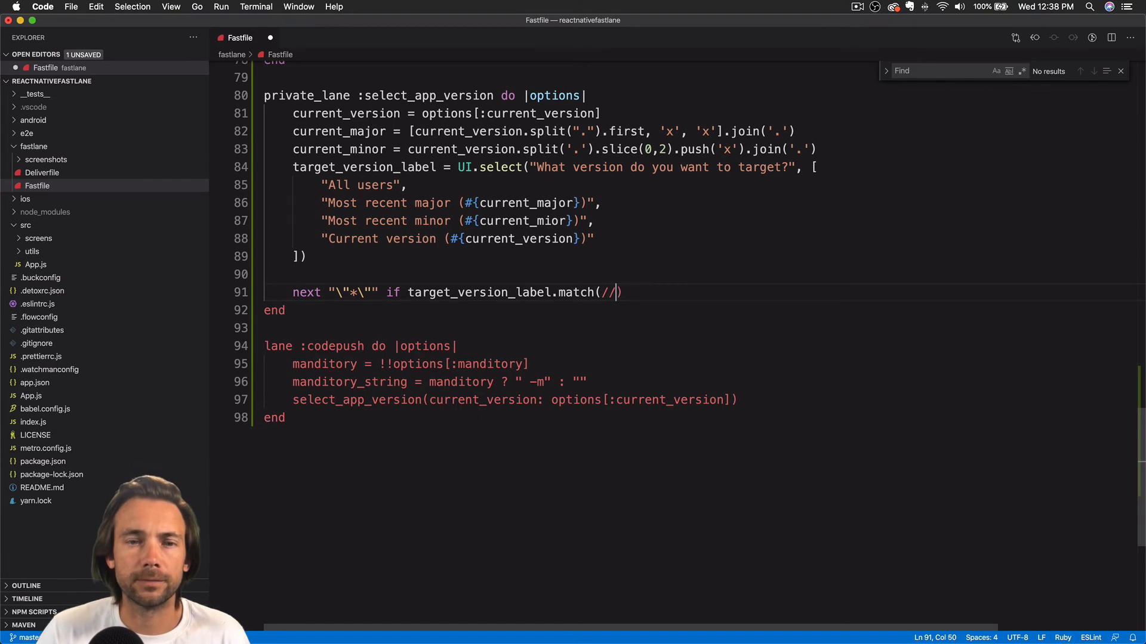
text(/All)
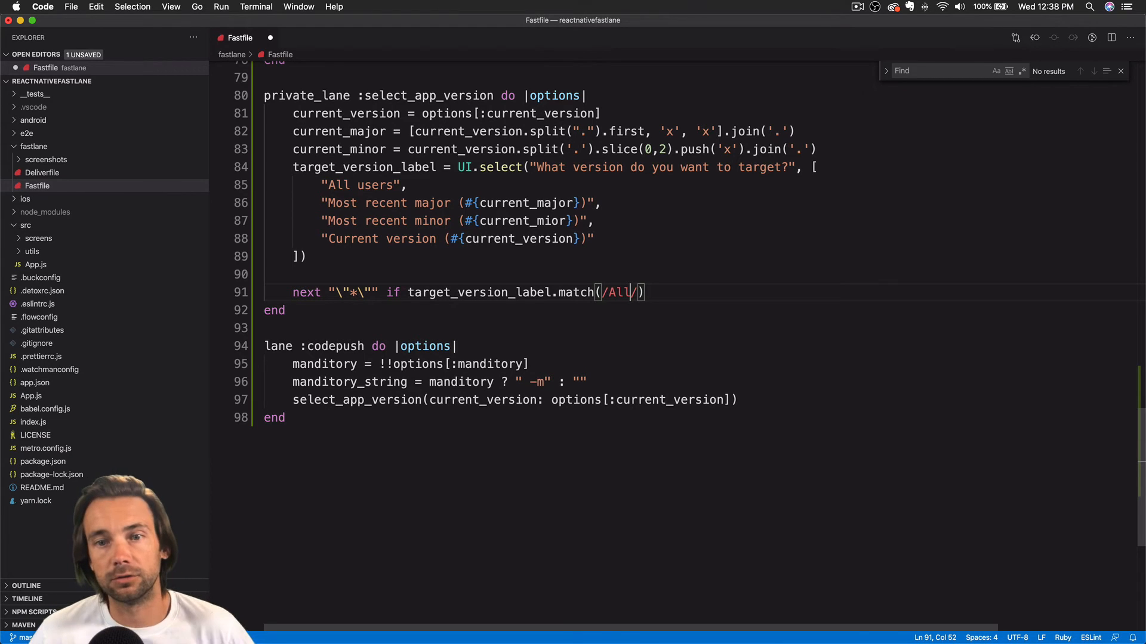
click(672, 293)
Add `next current_major if target_version_label.match(/major/)` after the All check
key(Return)
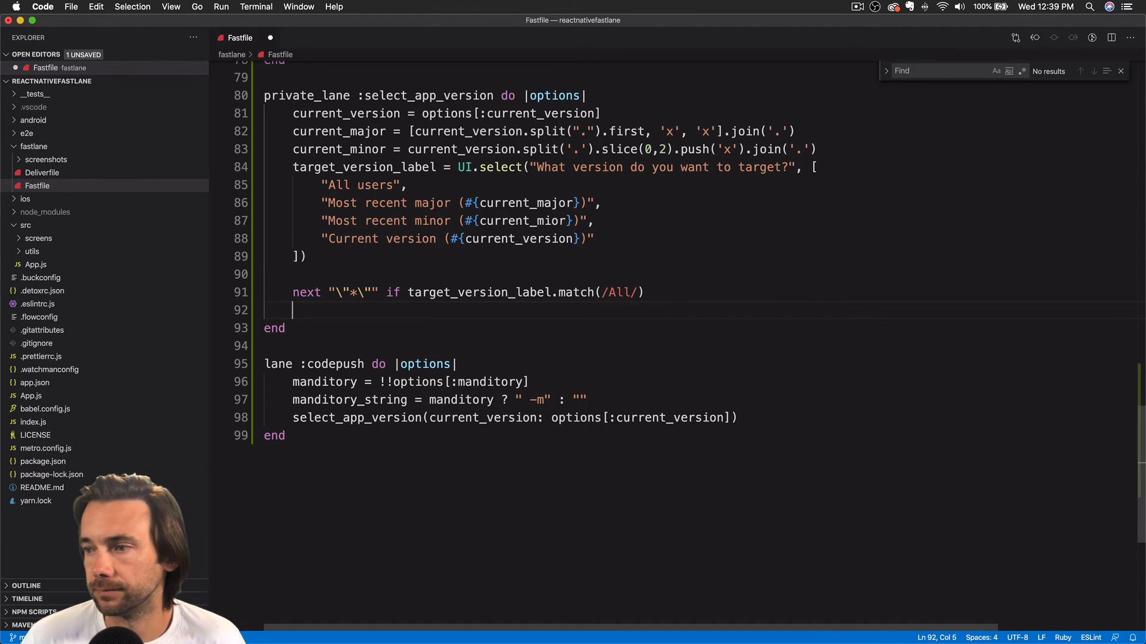
text(next )
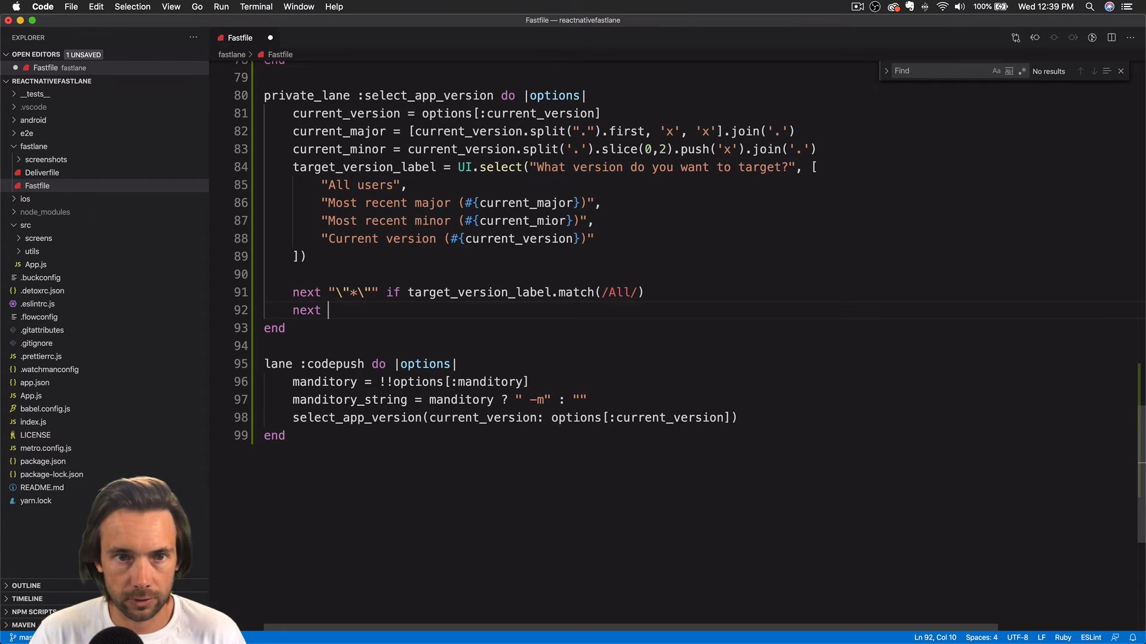
text(m)
key(BackSpace)
text(current_major)
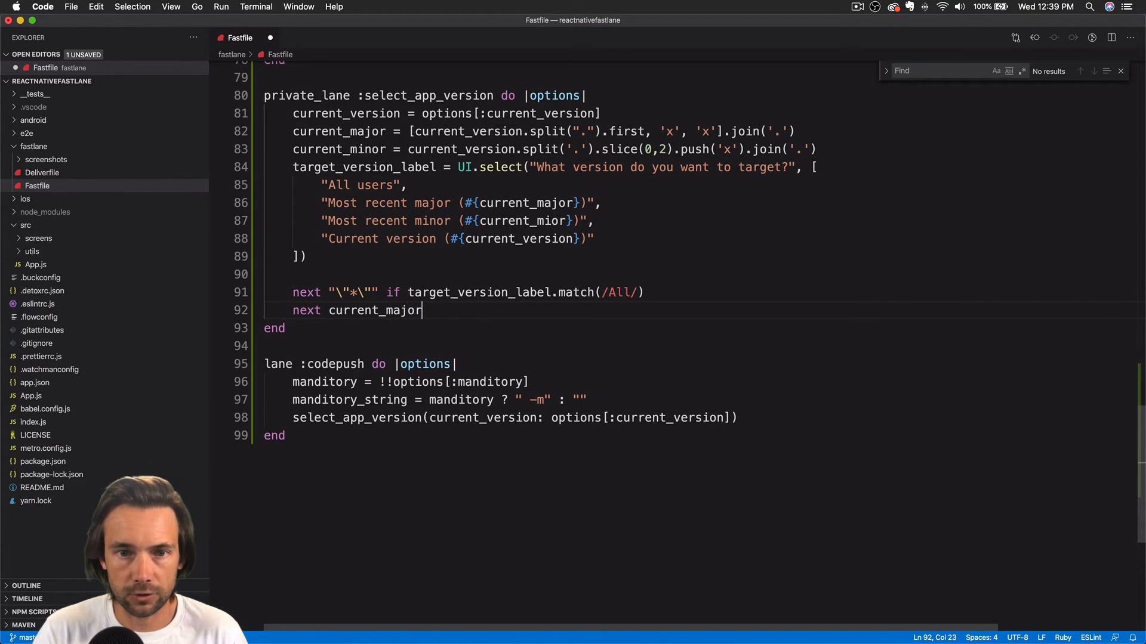
text( if target_version)
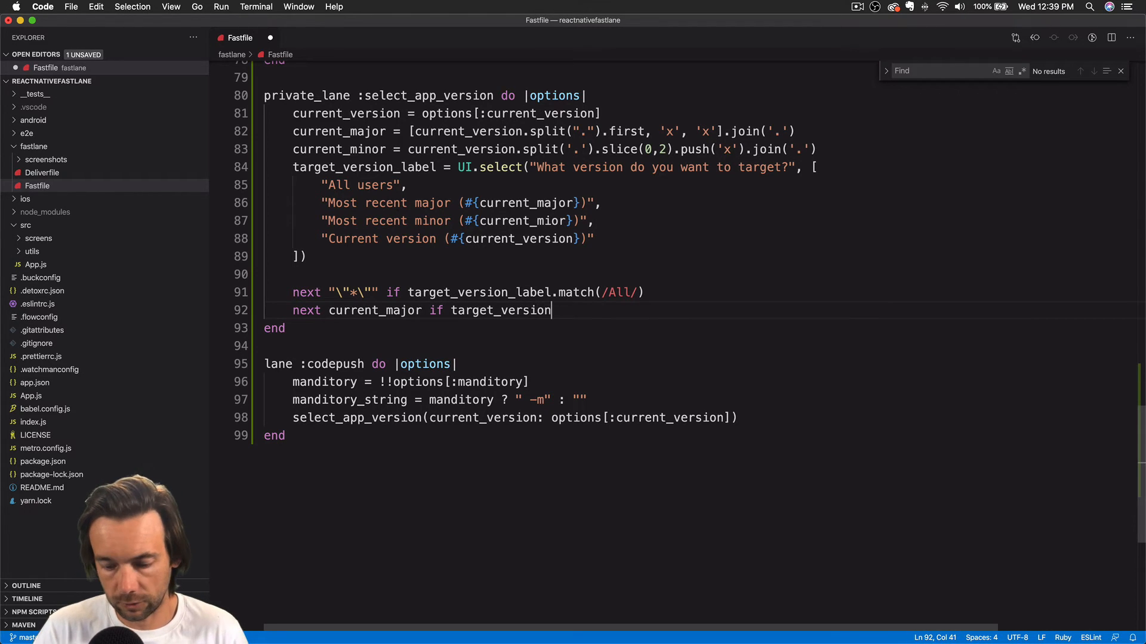
text(_label.)
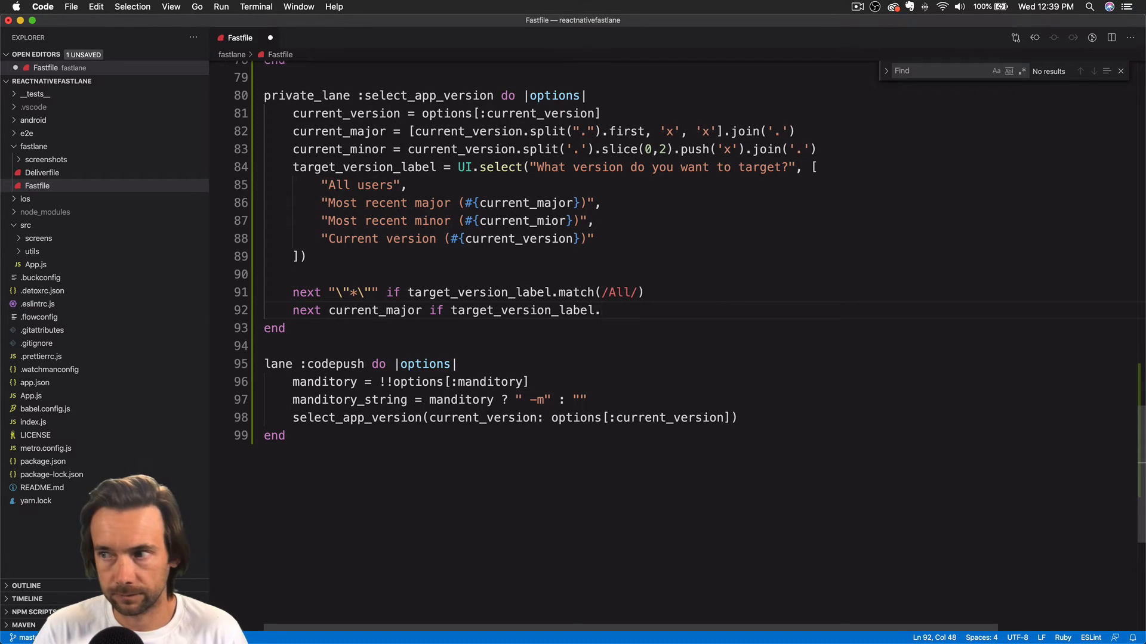
text(match(\)
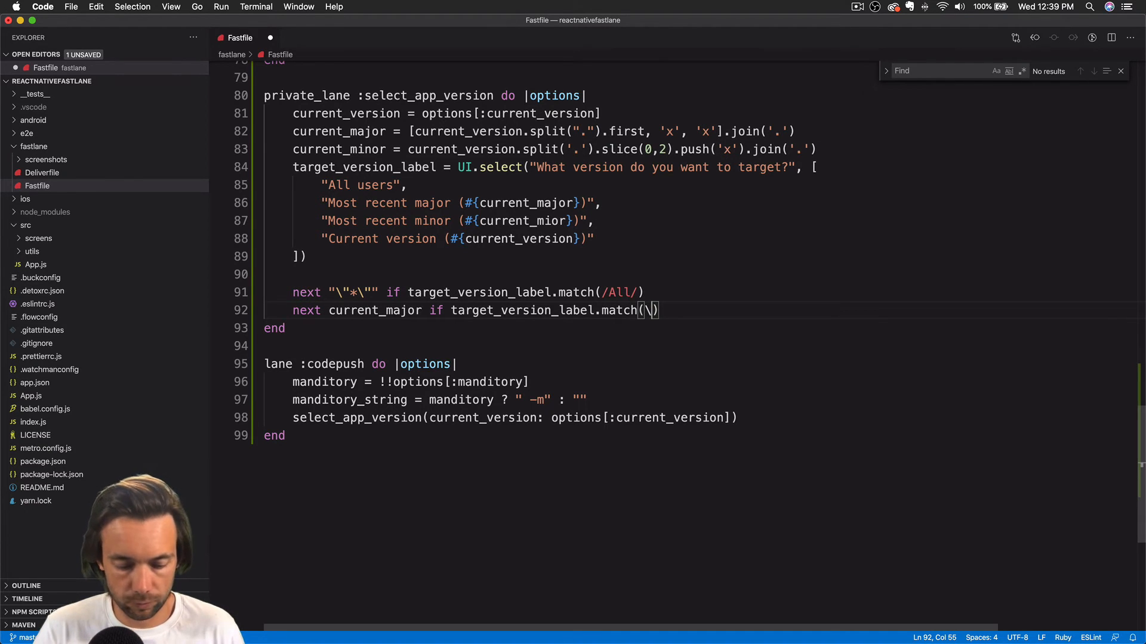
key(BackSpace)
text(//)
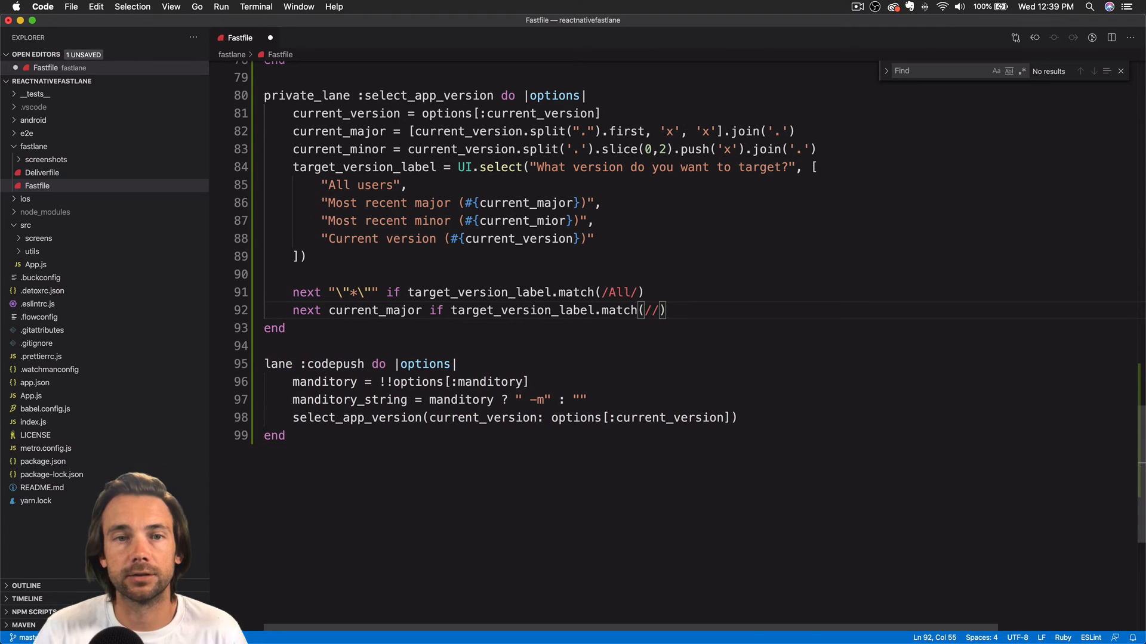
text(major)
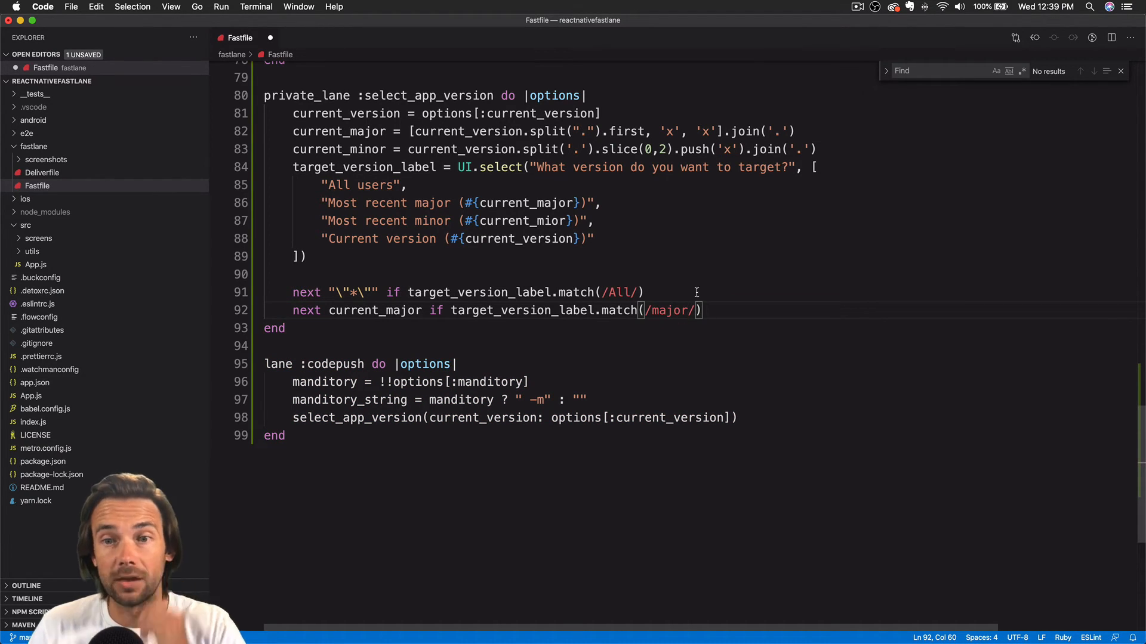
Add `next current_minor if target_version_label.match(/minor/)` and return current_version as the lane's final line
key(Return)
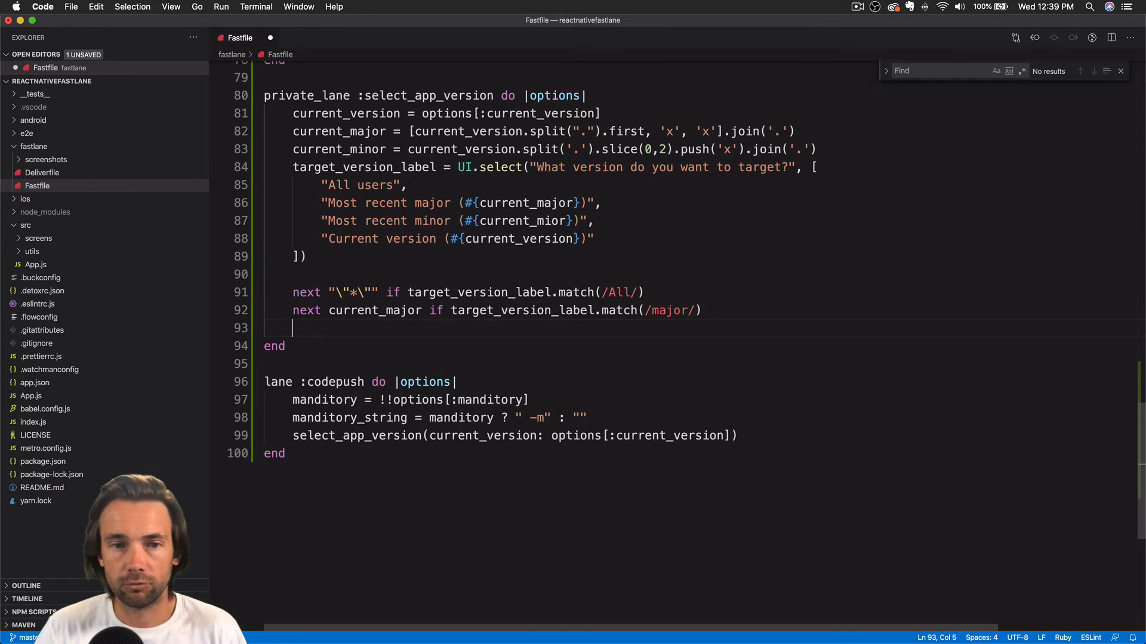
text(next current_minor if target_version_label.match(')
key(BackSpace)
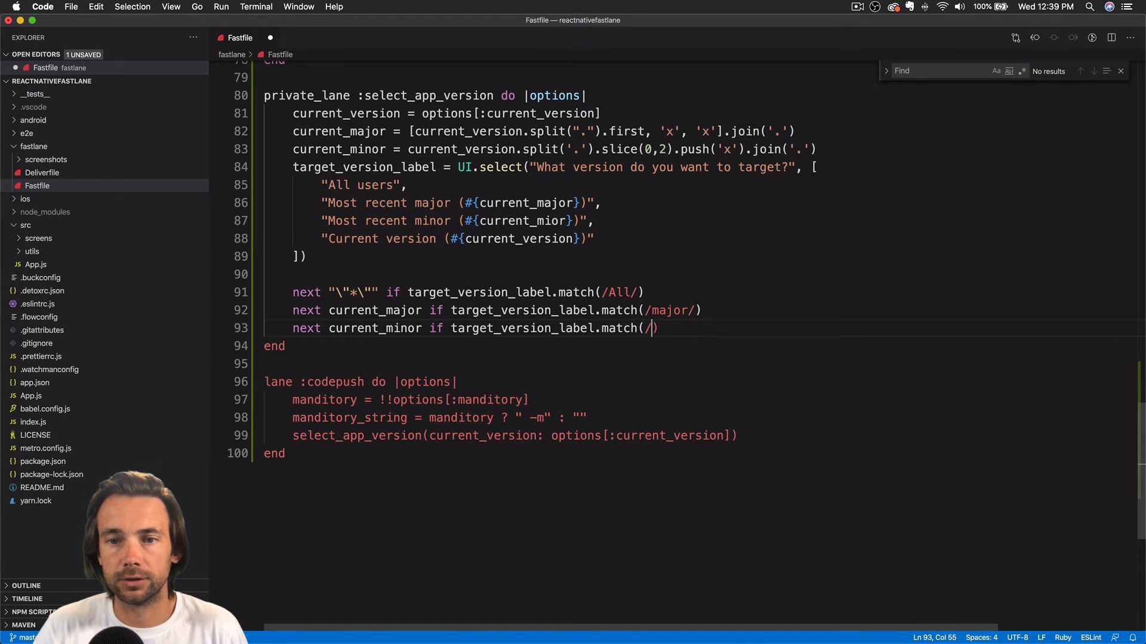
text(/minor/)
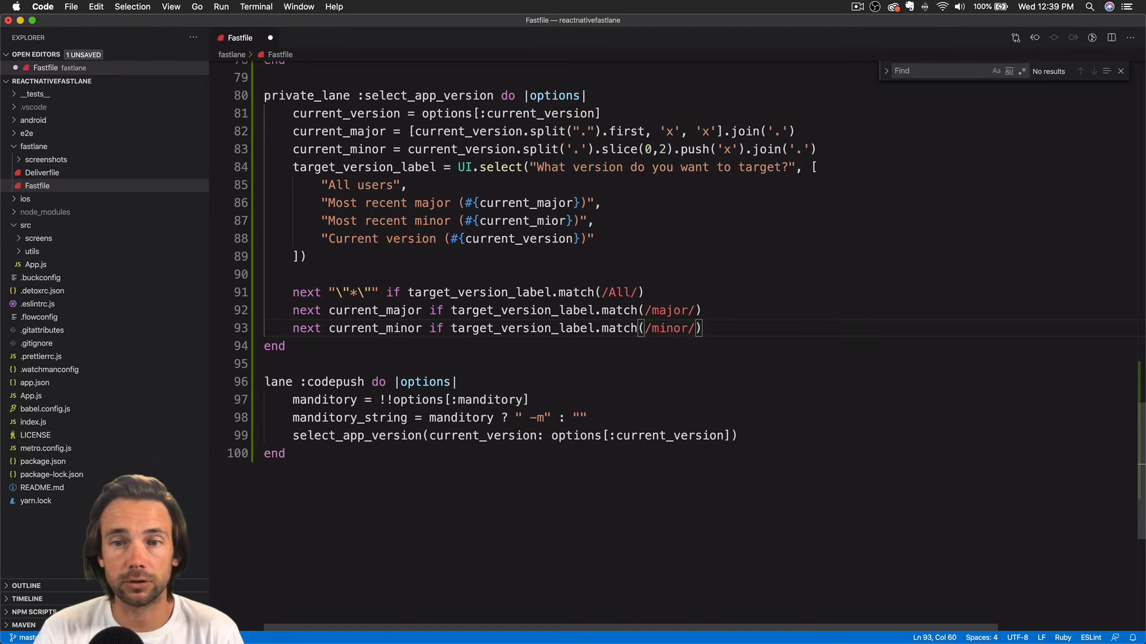
key(End)
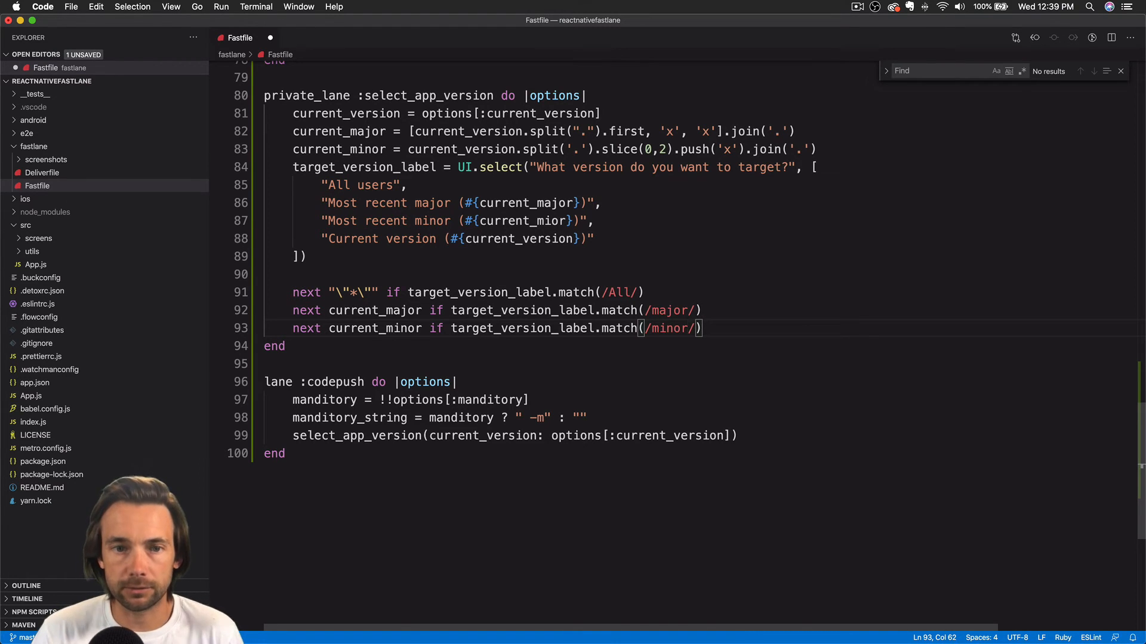
key(Return)
key(Return)
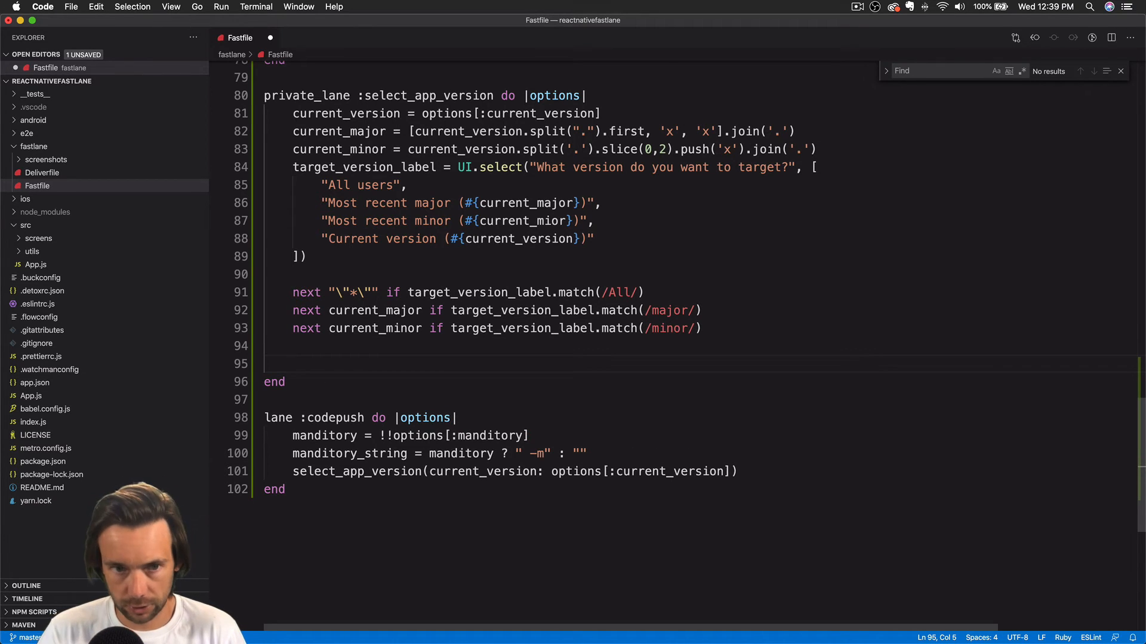
text(current)
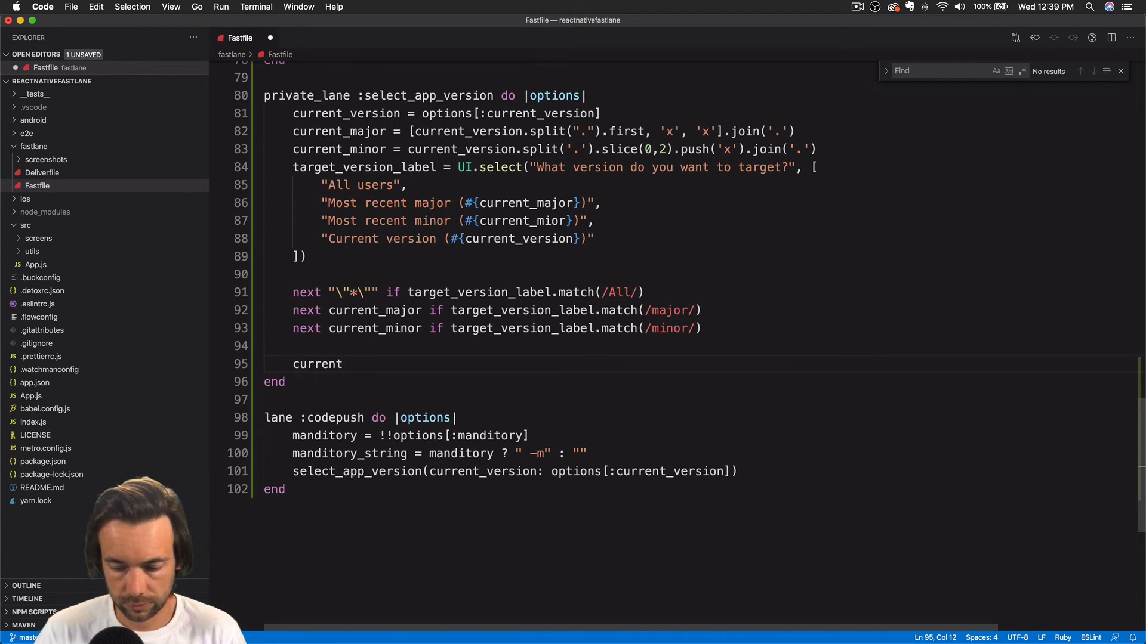
text(_version)
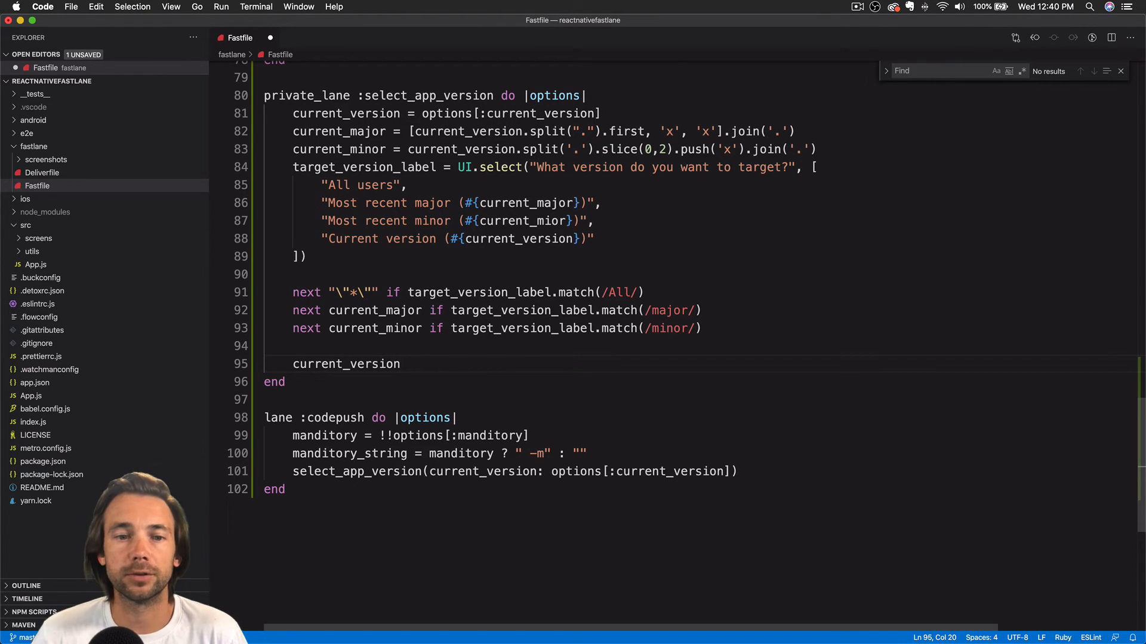
Assign the select_app_version call to version in the codepush lane
click(293, 471)
scroll(751, 293, down, 2)
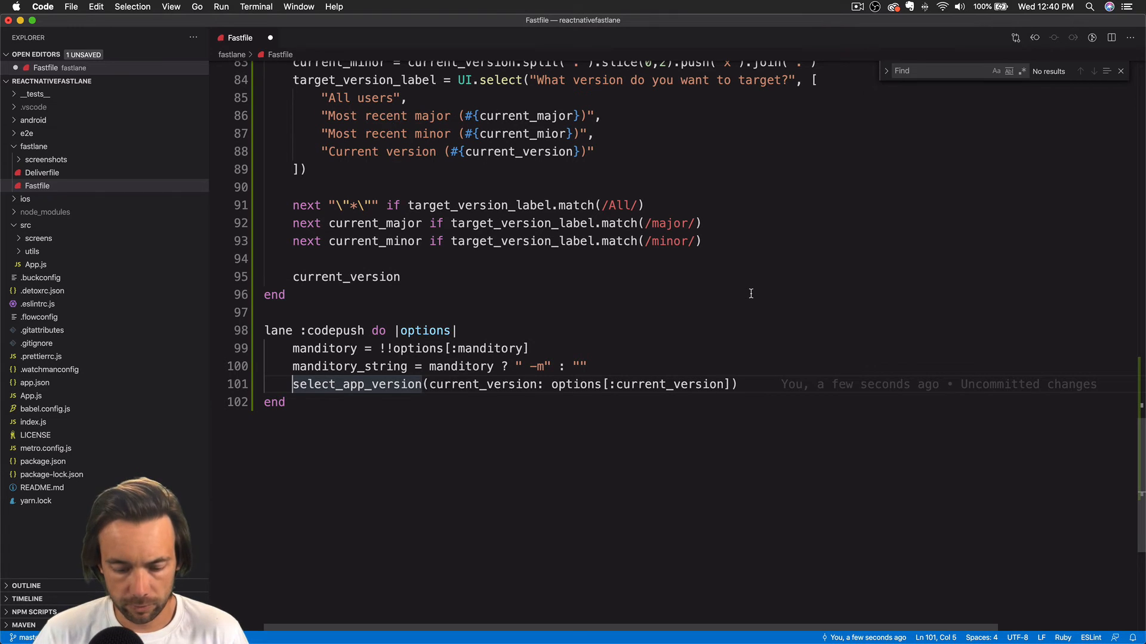
text(version =)
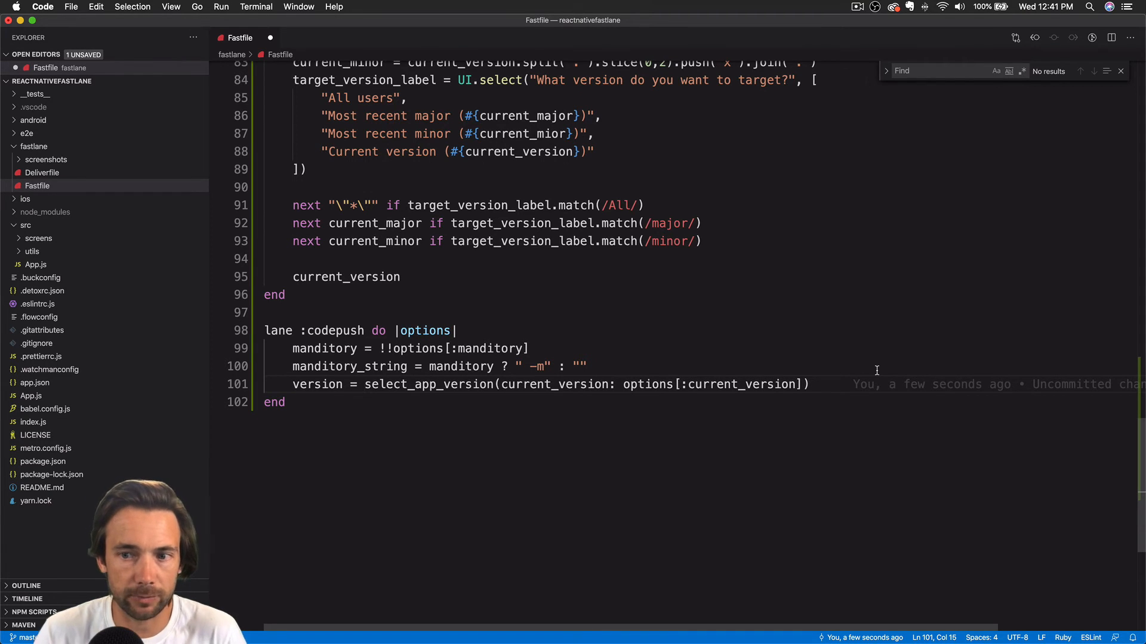
key(End)
key(Return)
text(if UI)
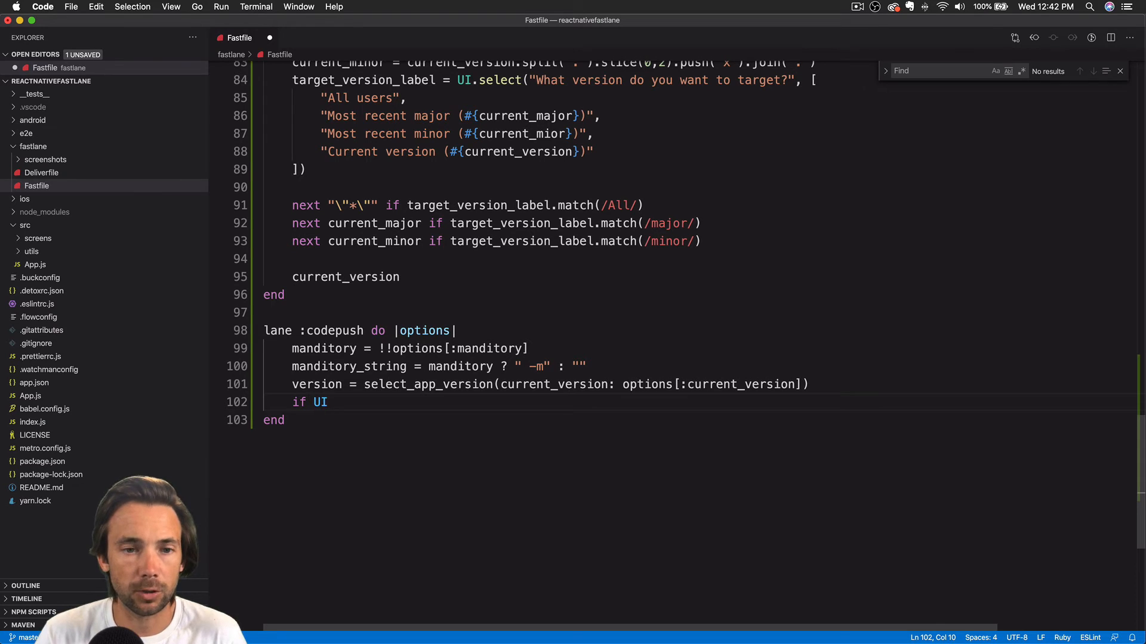
text(.confirm("Going to CodePush #{version)
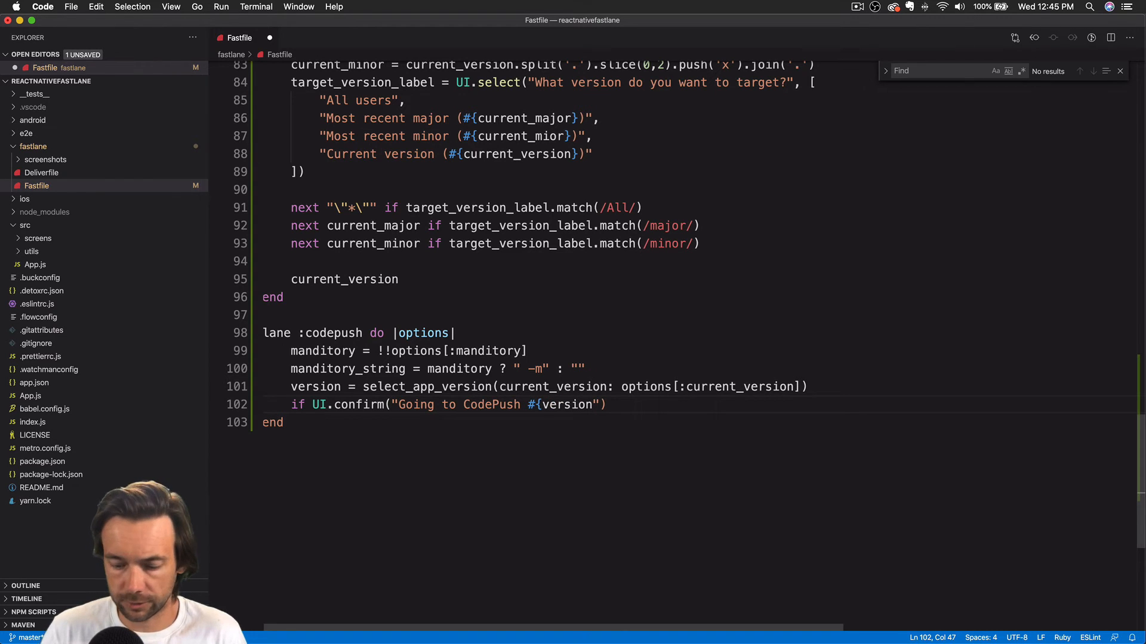
text(} to production)
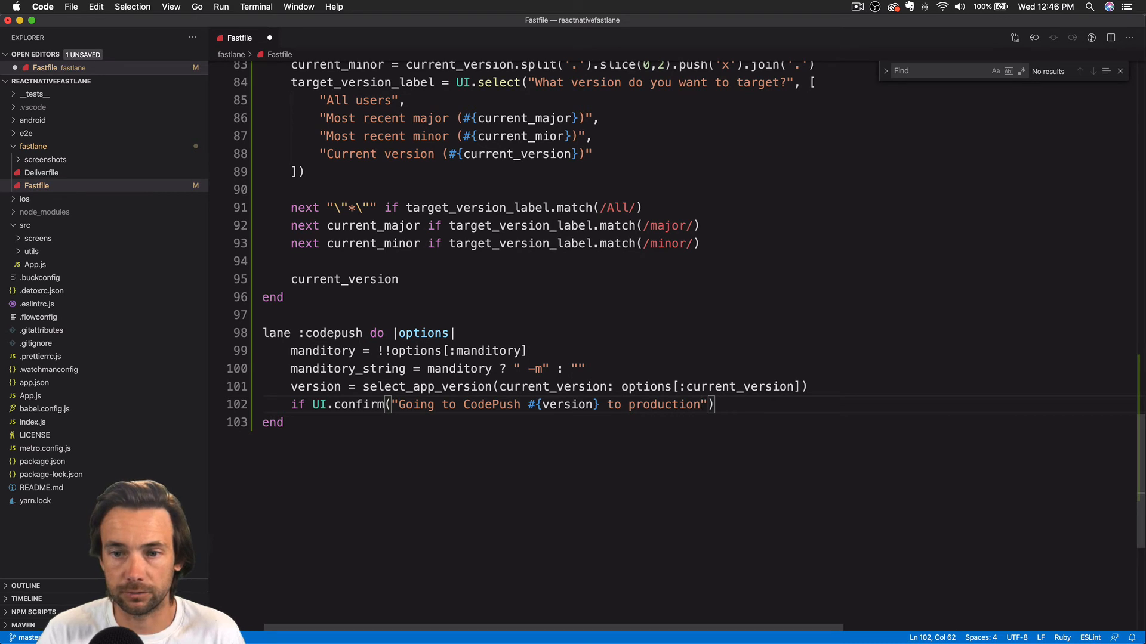
text(. )
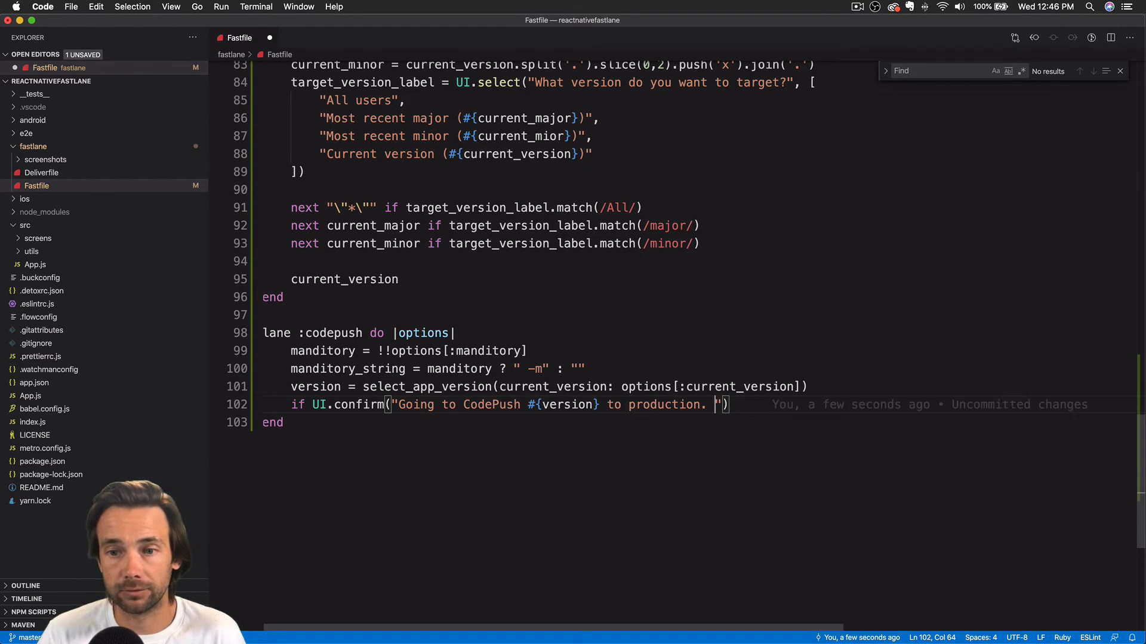
text(Feeling lucky punk?)
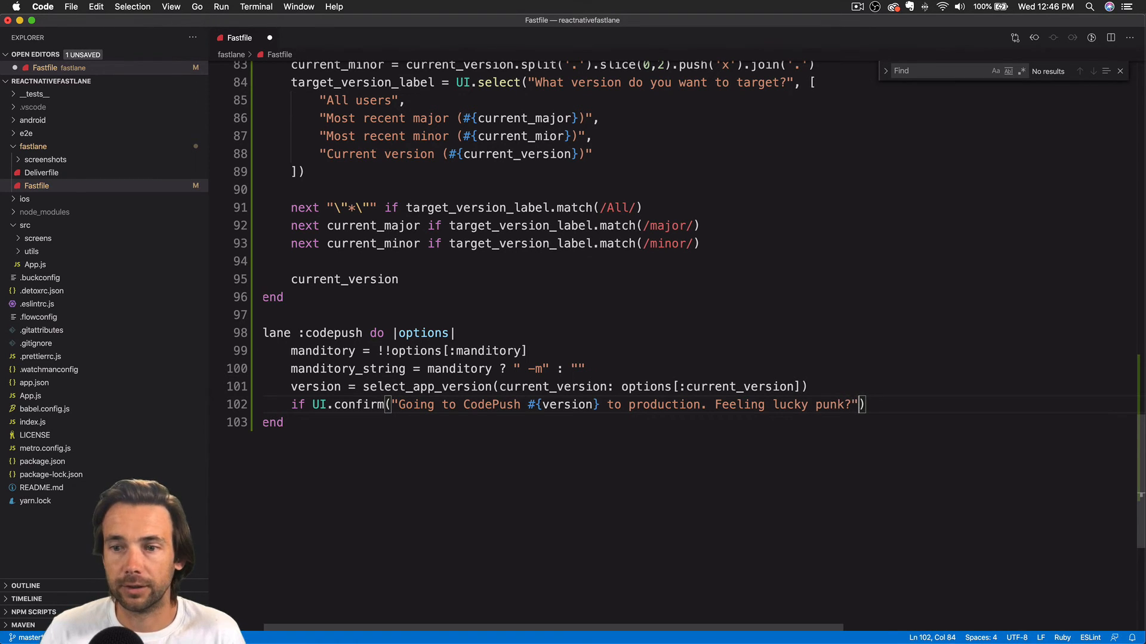
Add an `if UI.confirm("Feeling lucky punk?" ...)` production check with an else branch below it
key(End)
key(Return)
text(else)
key(Return)
key(Return)
text(nd)
Close the if block, add UI.error "Not going to push" in the else branch, and open a line in the confirmed branch
key(Up)
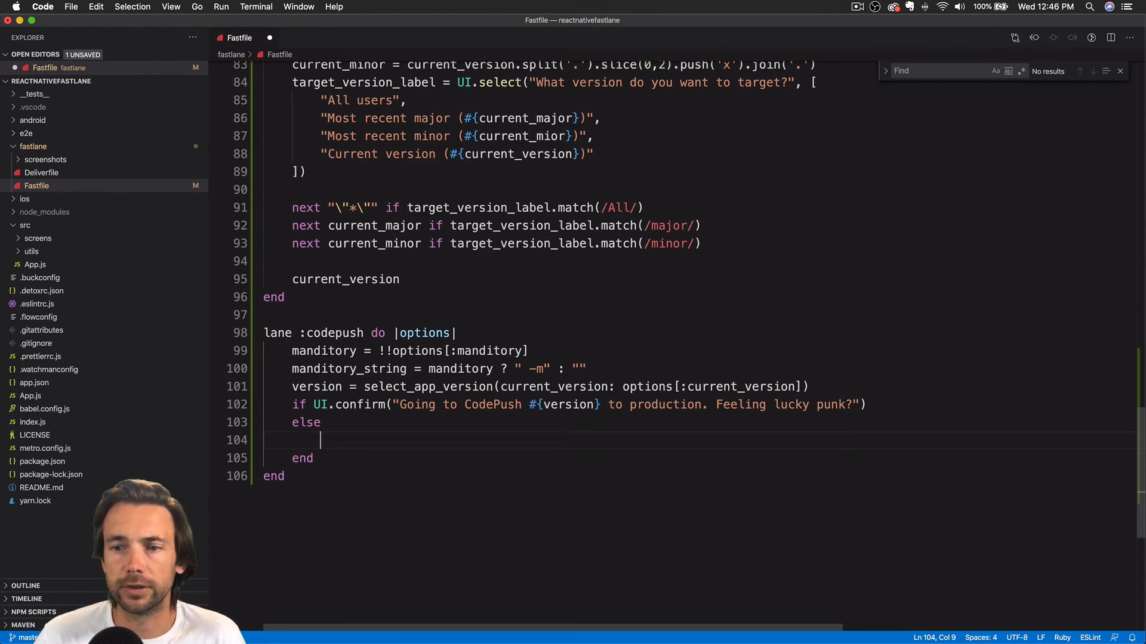
text(UI.)
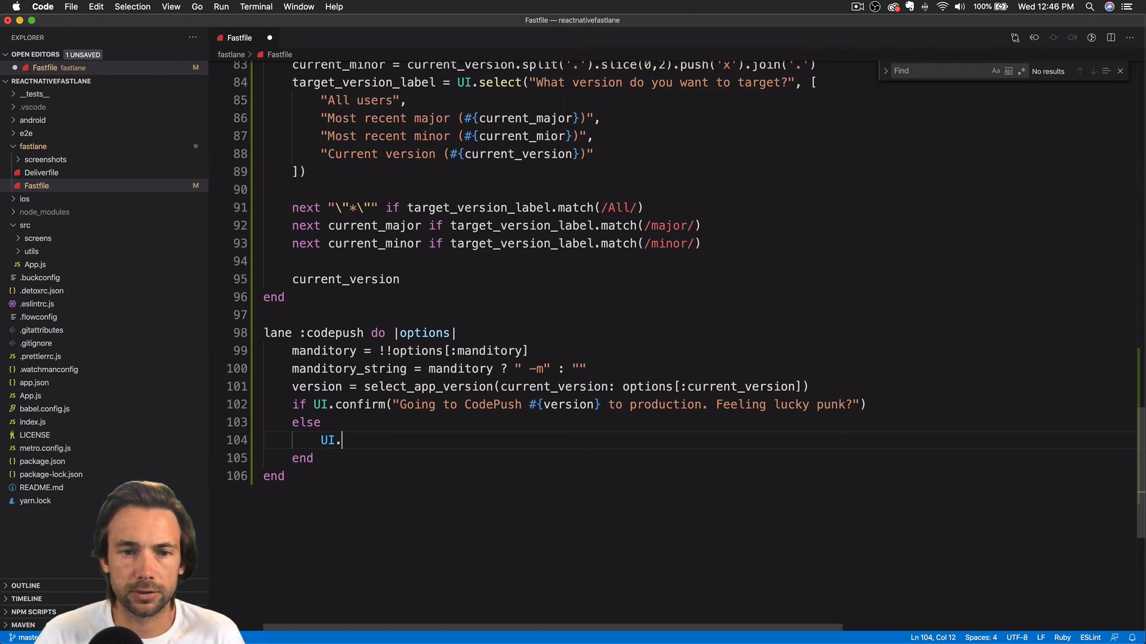
text(error ")
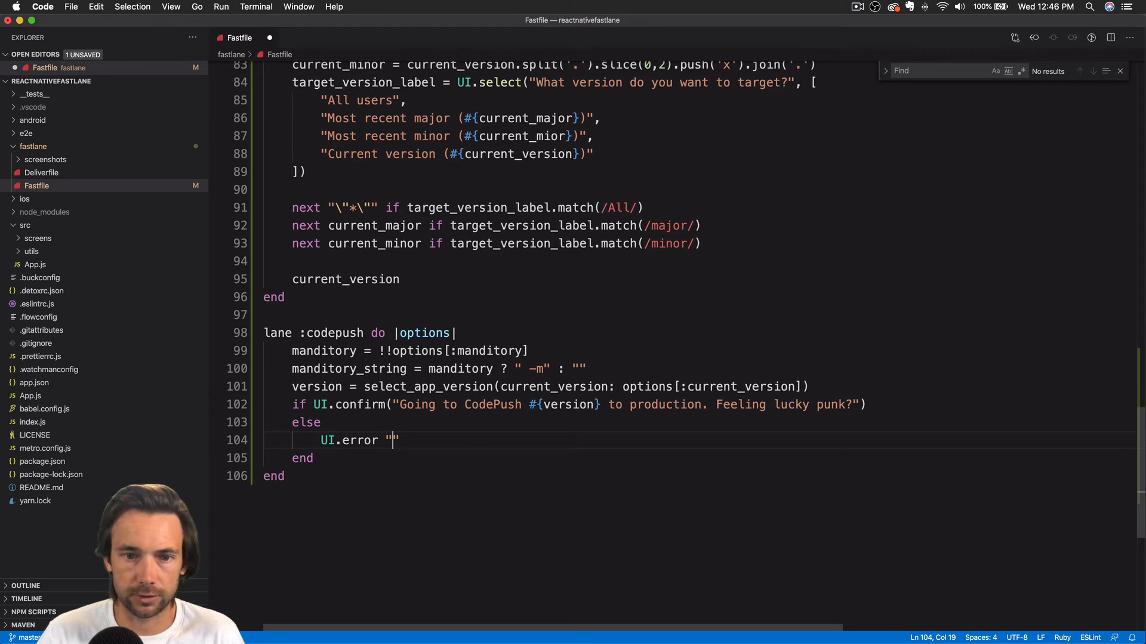
text(Not going to )
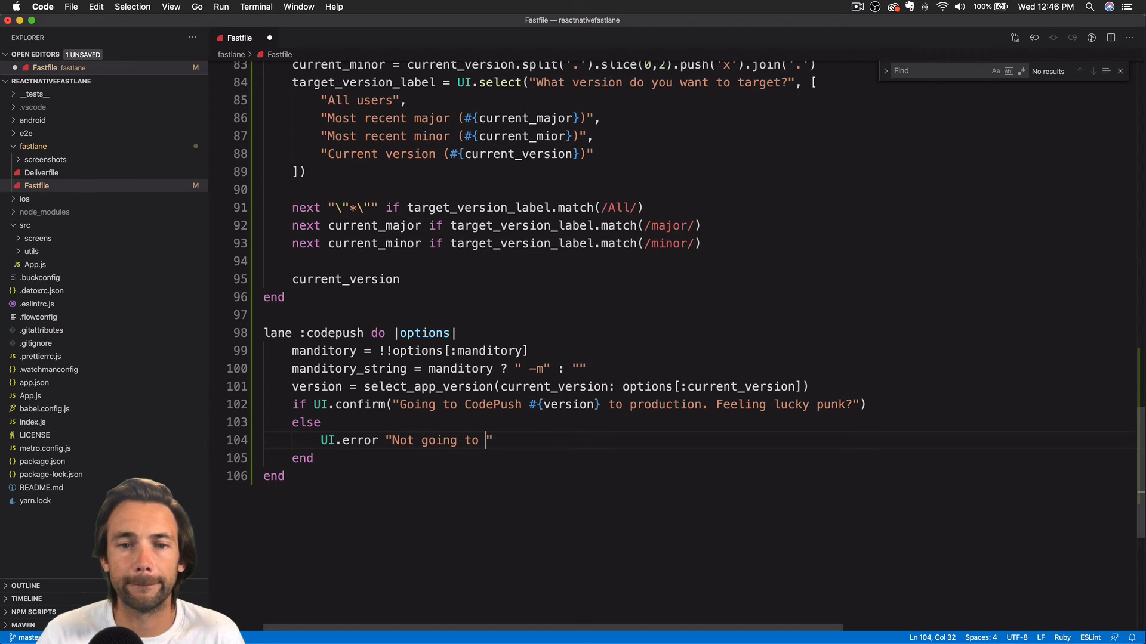
text(push)
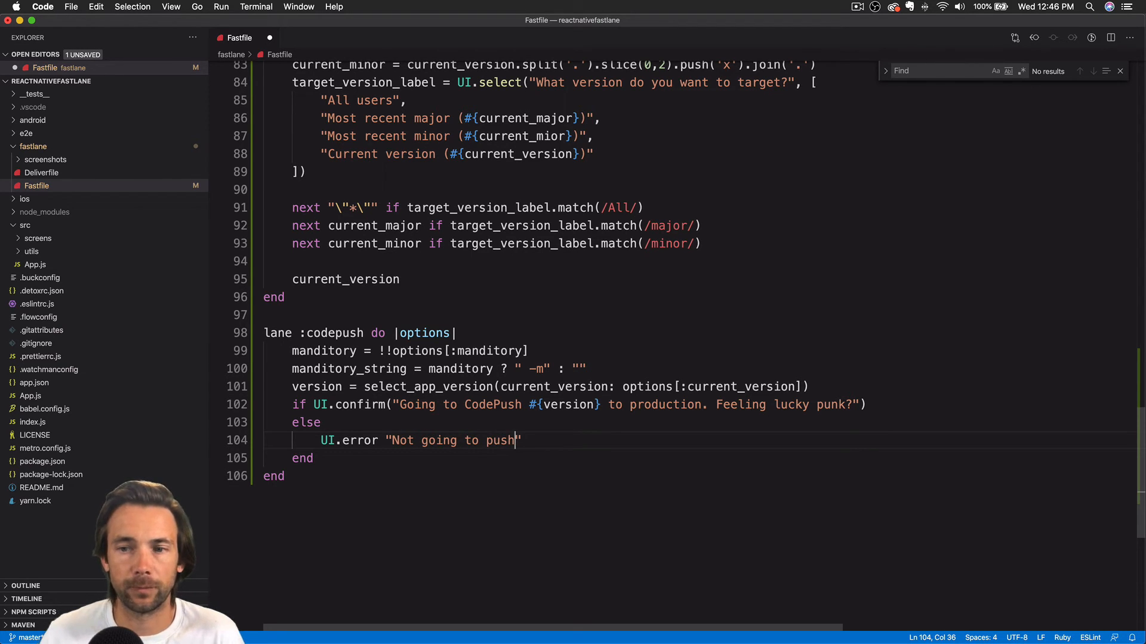
click(915, 406)
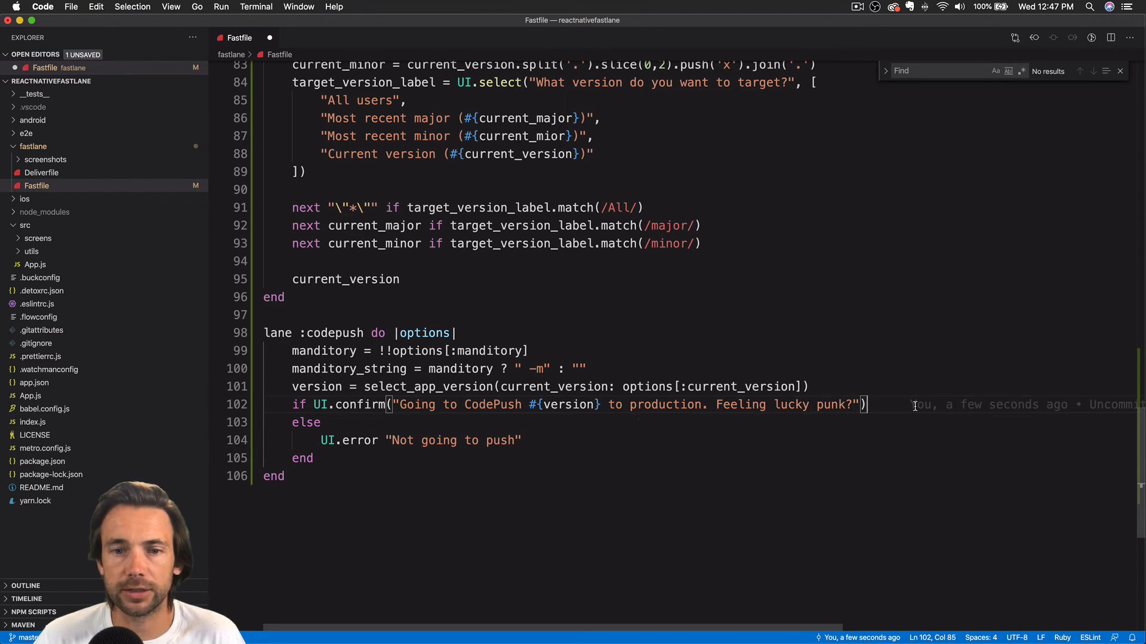
key(Return)
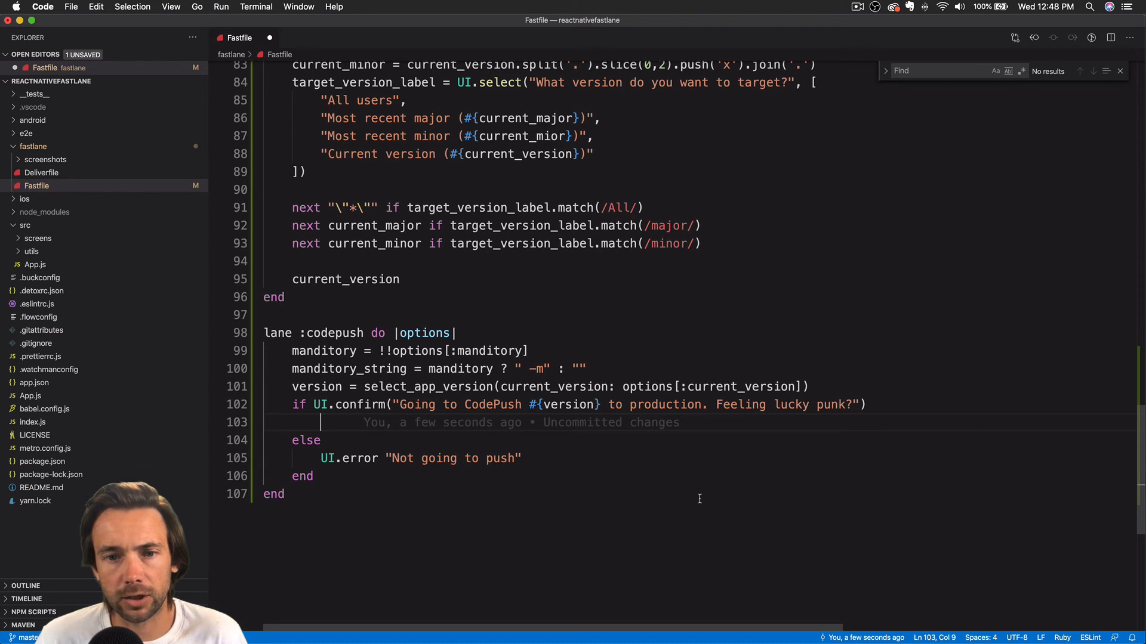
text(Dir.chdir("..") do)
Inside a Dir.chdir("..") block, write sh "appcenter codepush release-react ... --output-dir ./build" do
key(Return)
text(end)
key(Left)
key(Left)
key(Left)
key(Return)
key(Tab)
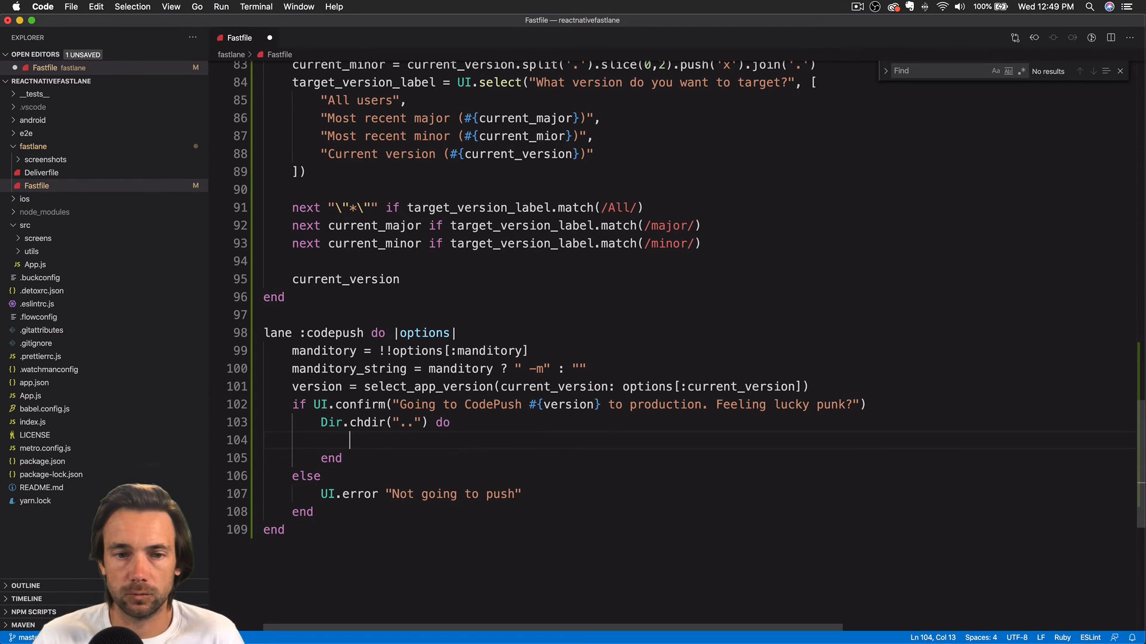
text(sh )
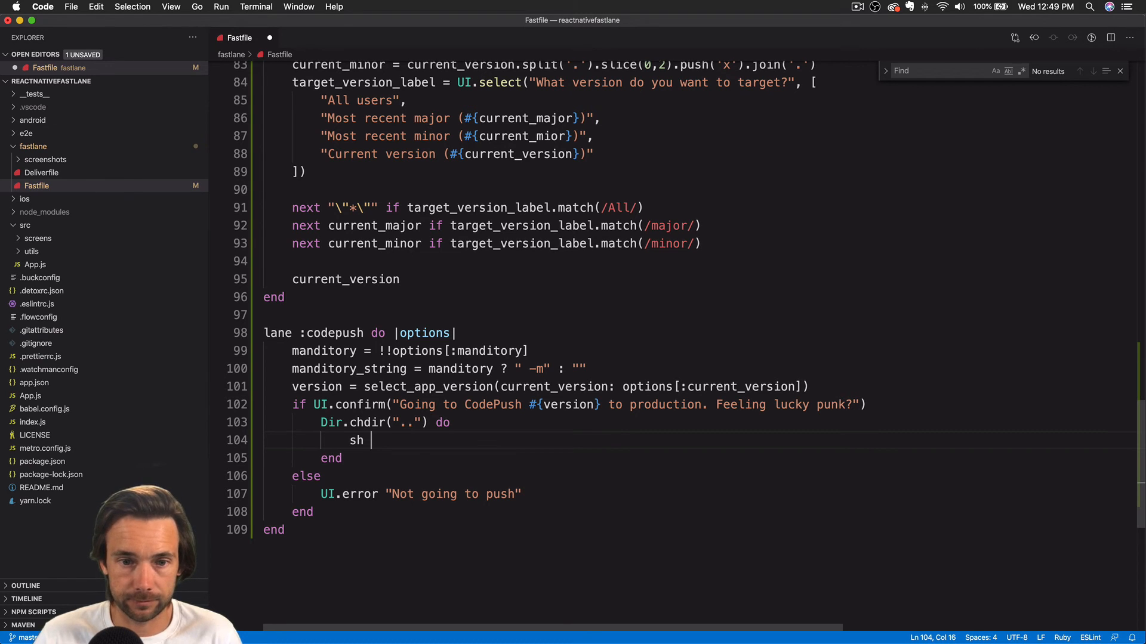
text("appcenter codepush rea)
key(BackSpace)
text(lease-react)
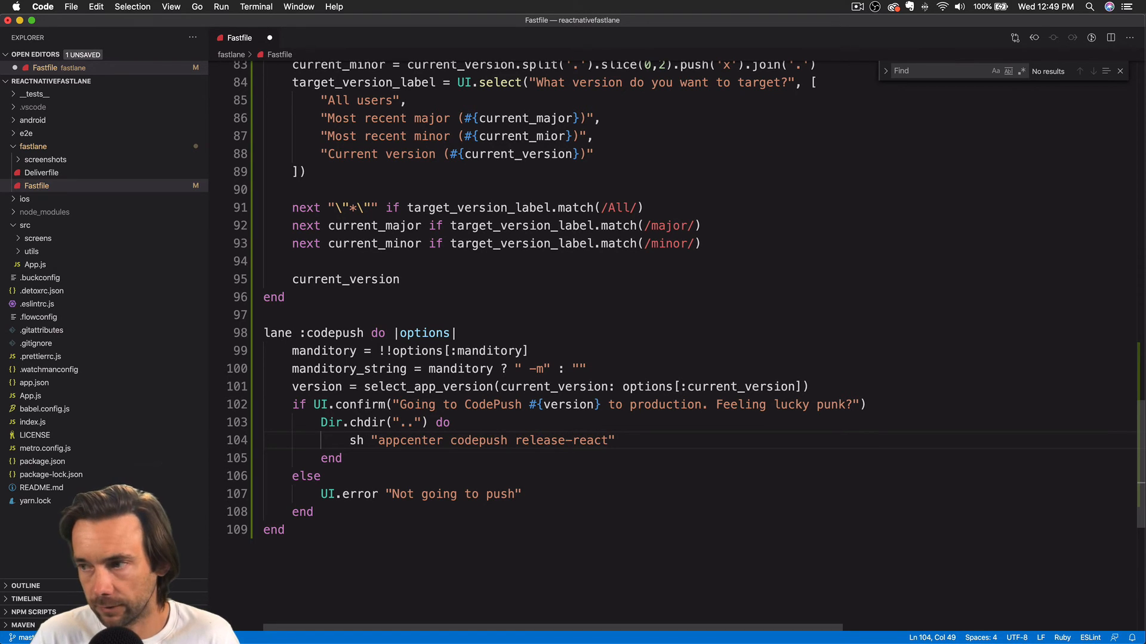
text( -a )
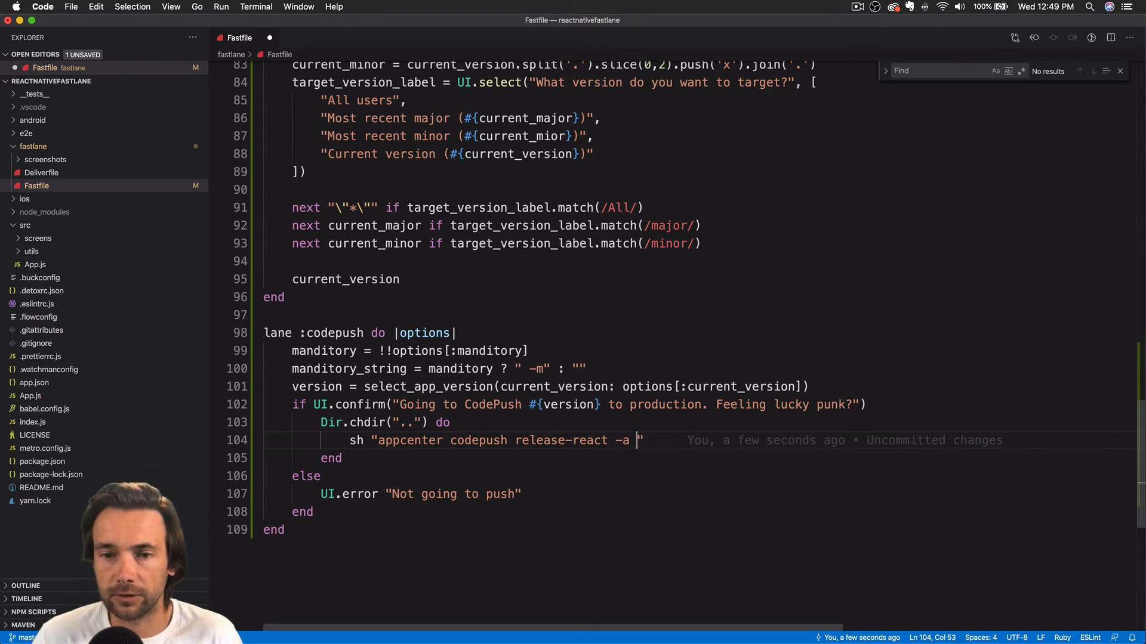
text(ReactNativeFastlane)
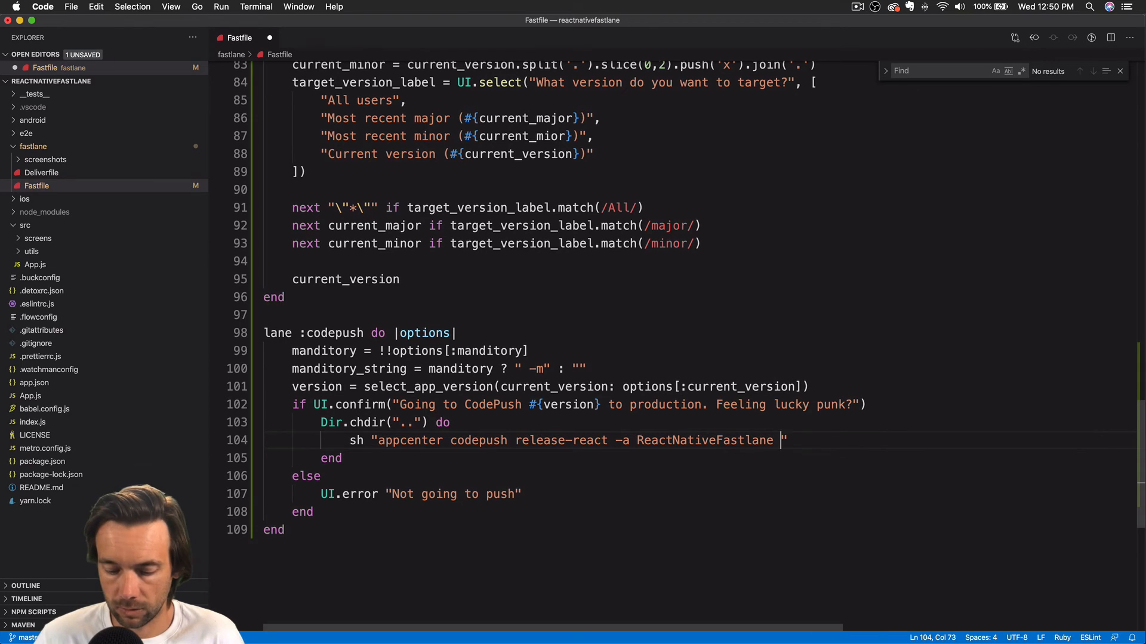
text( -d)
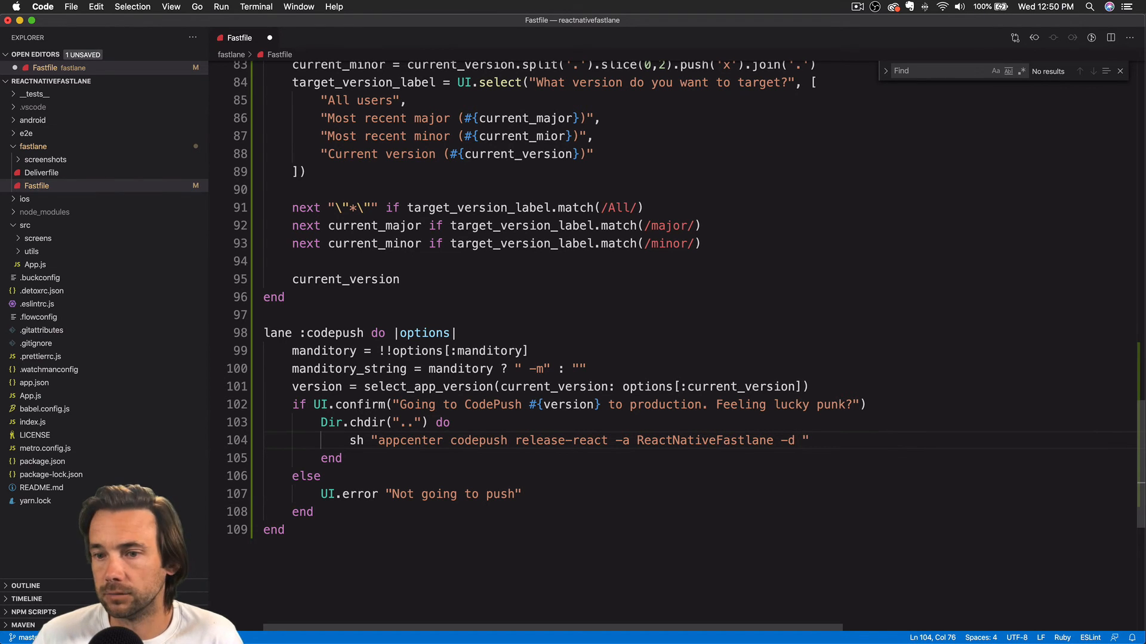
text( Production)
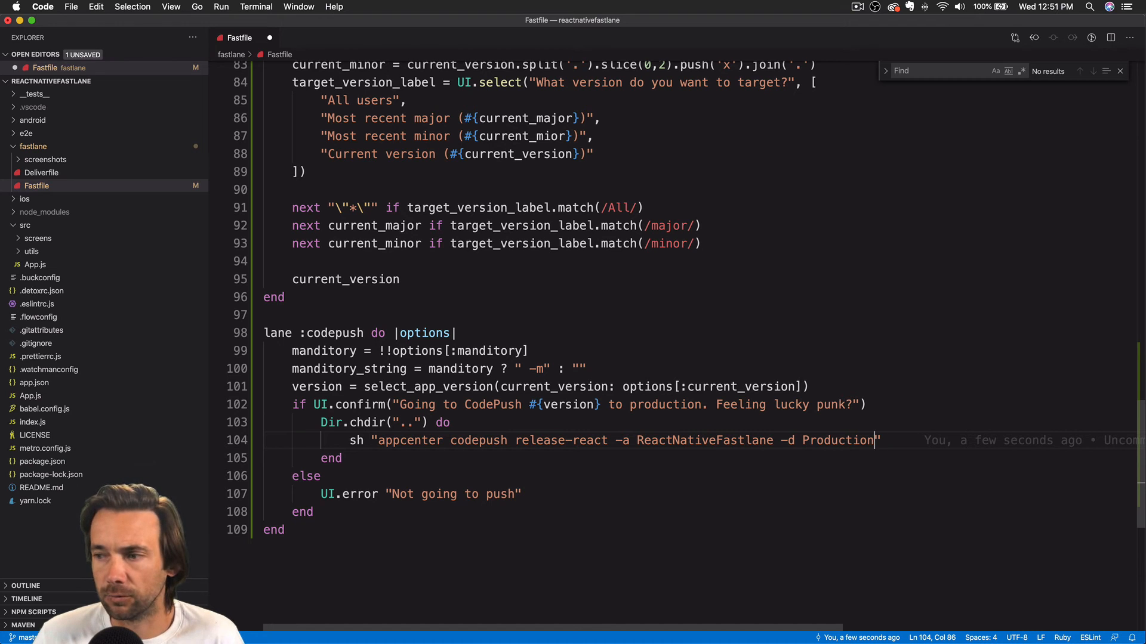
text(-t )
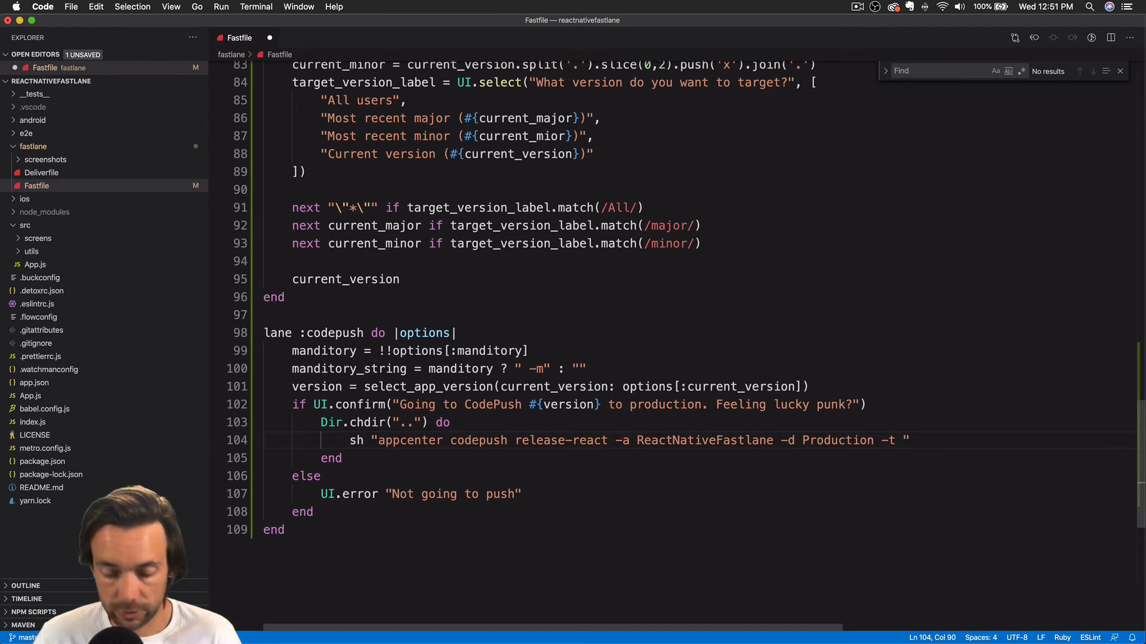
text(#{version}#{maditory)
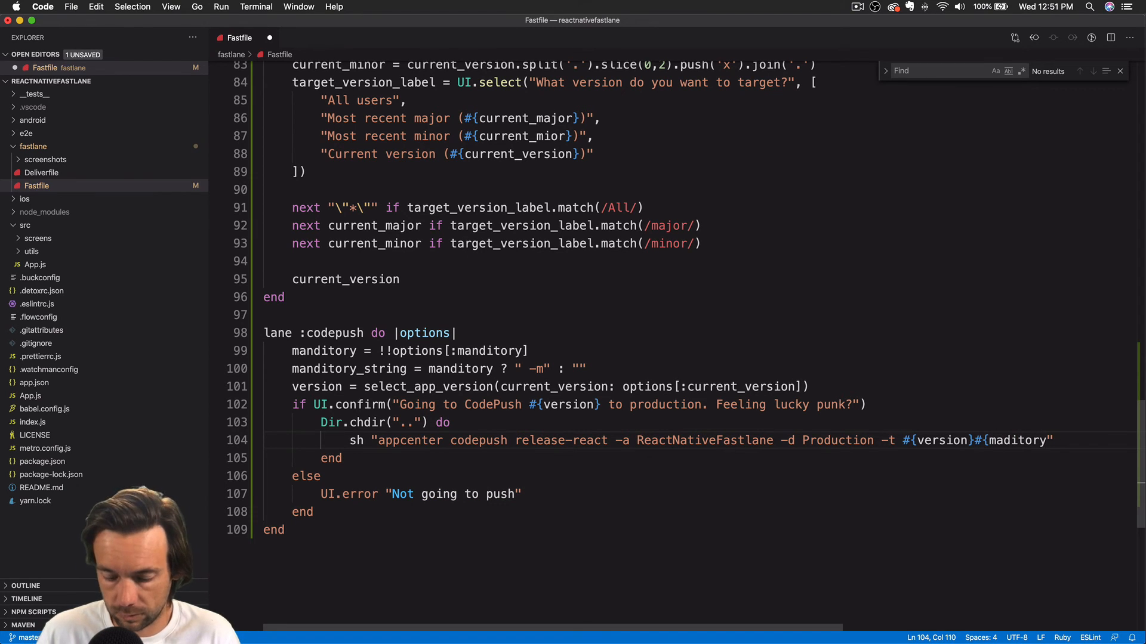
text(_string} --output)
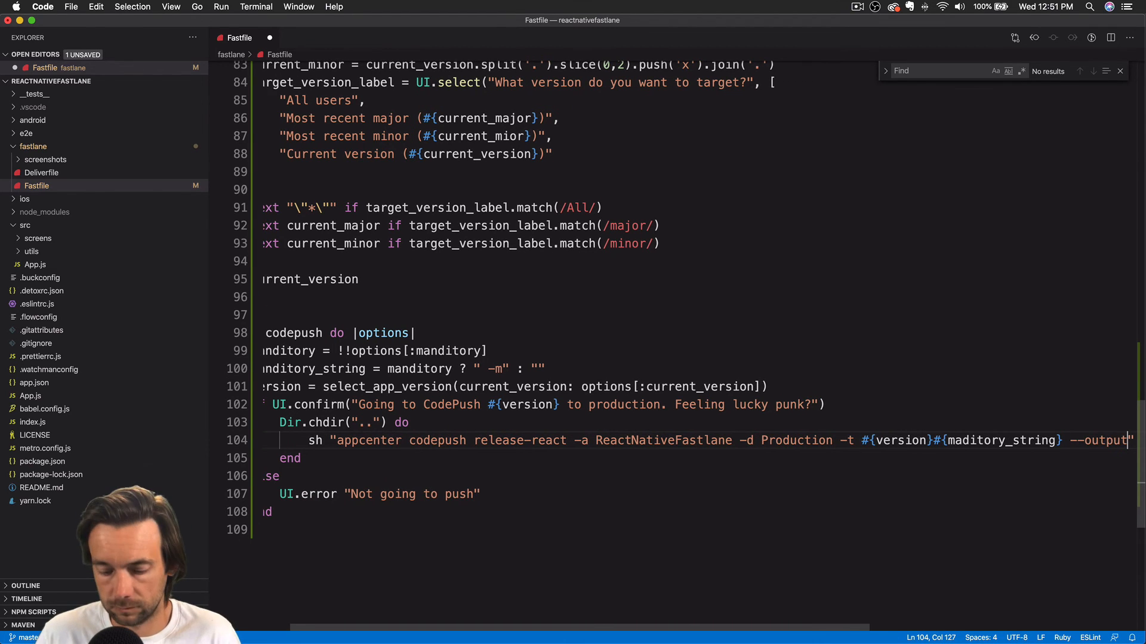
text(-dir ./b)
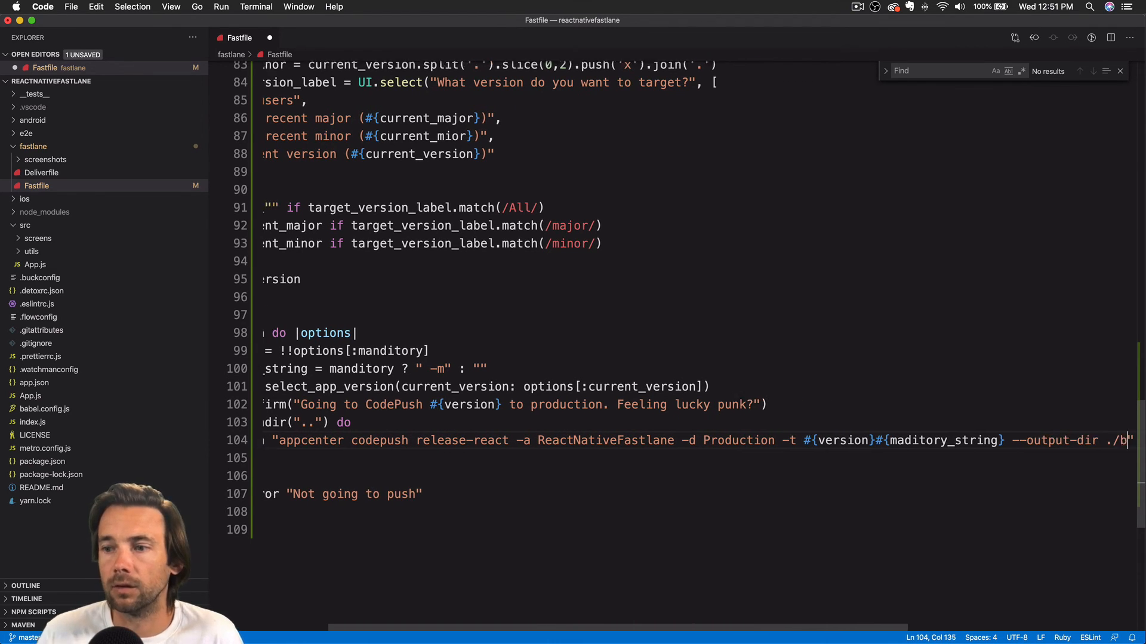
text(uild" do |)
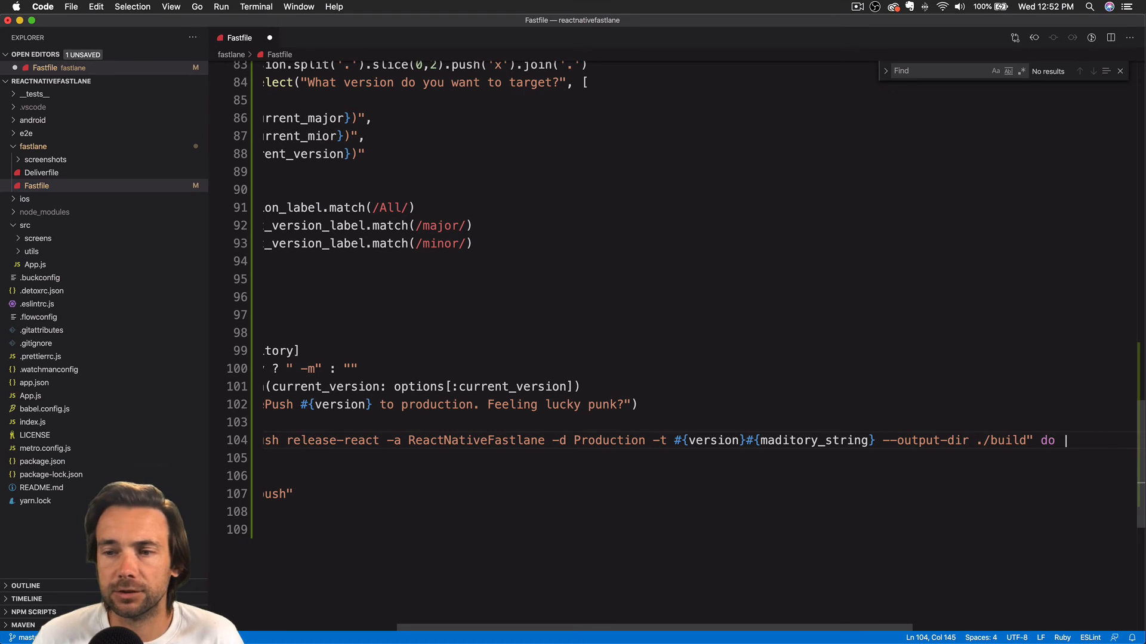
text(status, result)
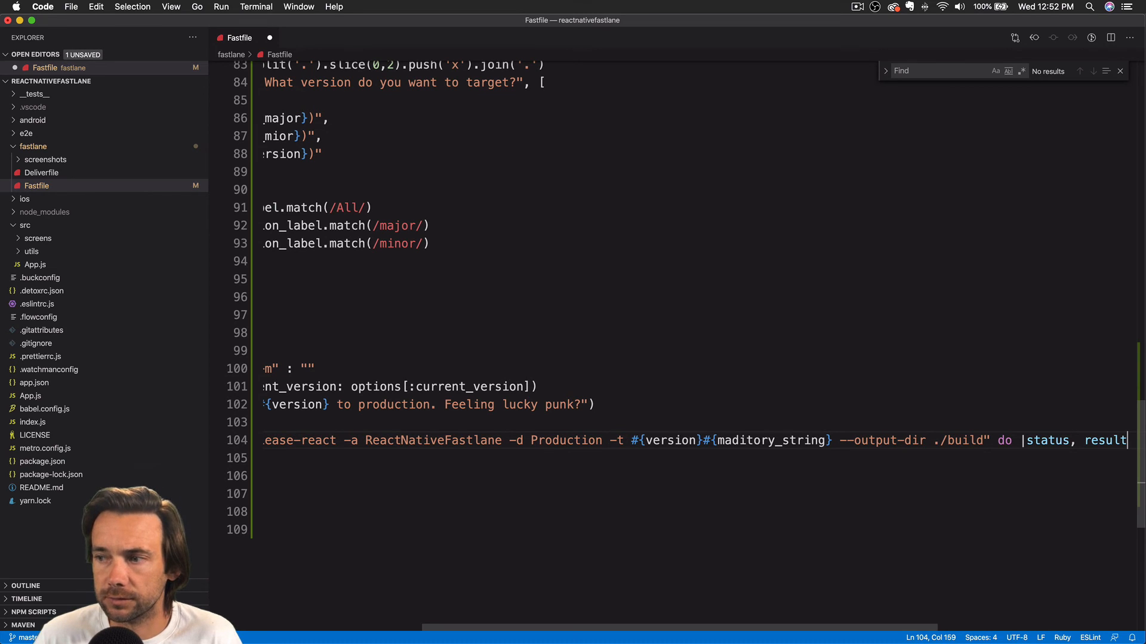
text(,comm)
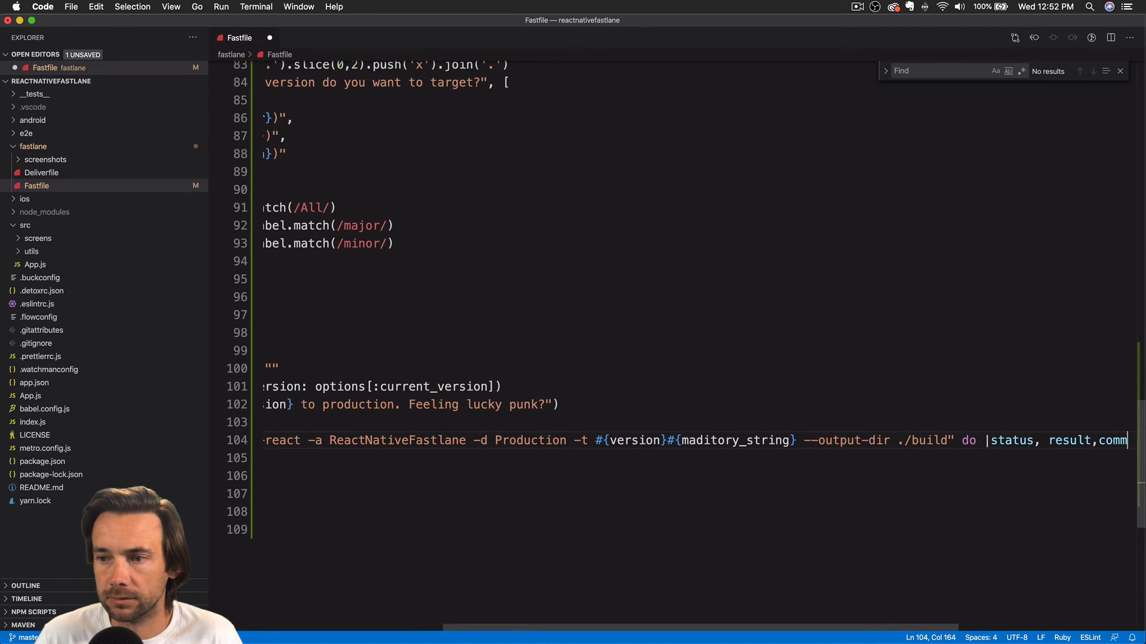
Give the sh block |status, result, command| parameters, a closing end, and an `unless status.success?` check inside
key(BackSpace)
key(BackSpace)
key(BackSpace)
key(BackSpace)
text(command\)
key(BackSpace)
text(|)
key(Return)
text(end)
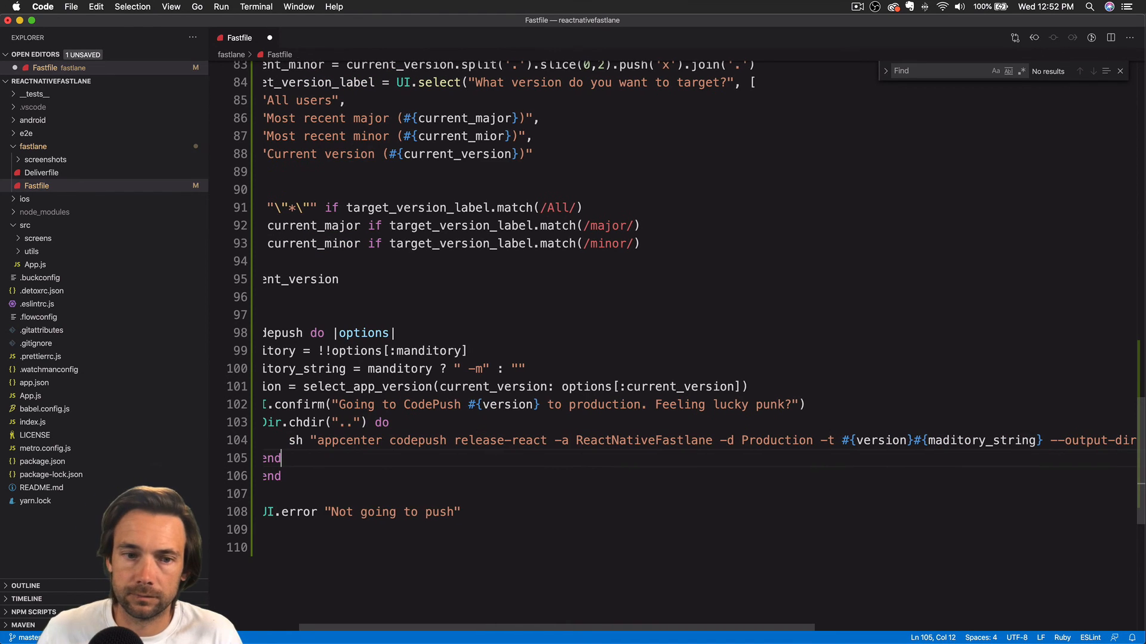
key(Left)
key(Return)
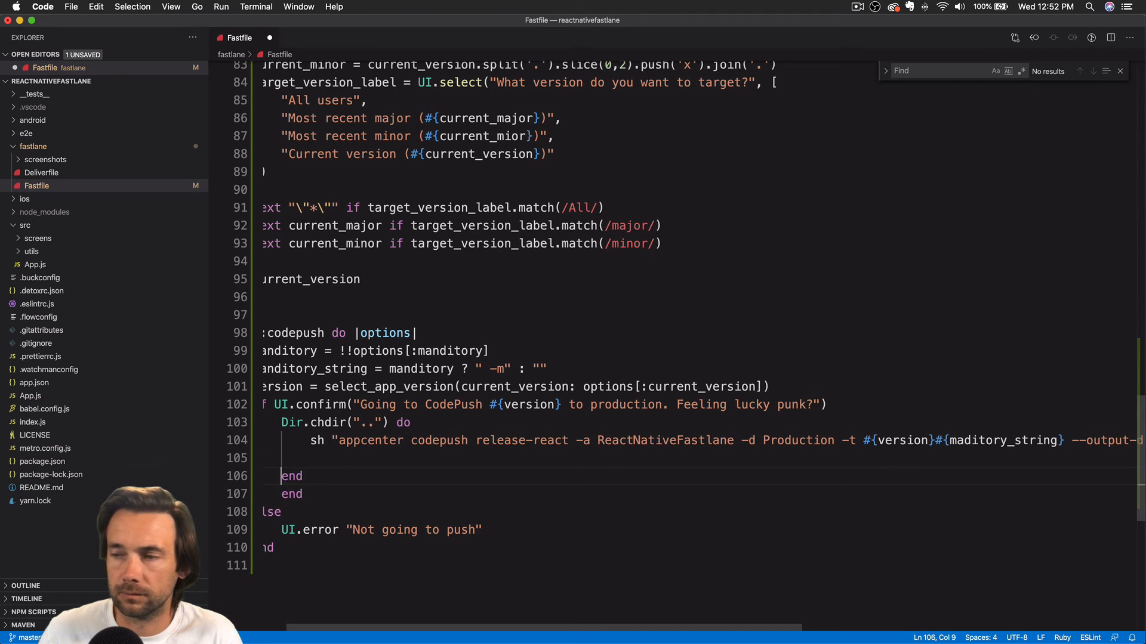
key(Up)
key(Tab)
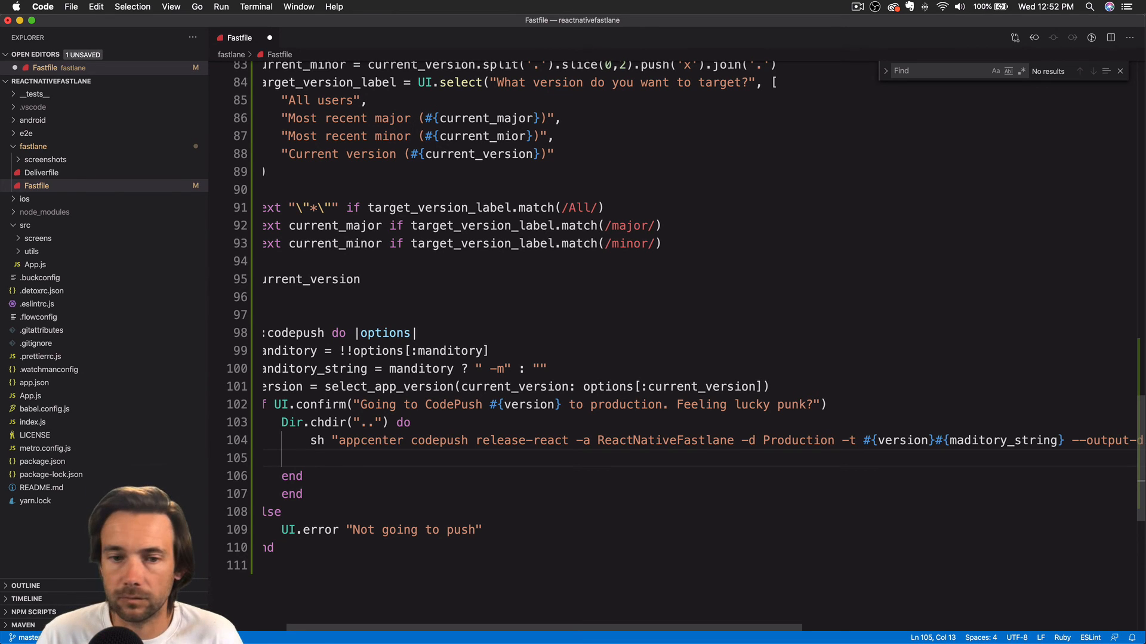
text(unless)
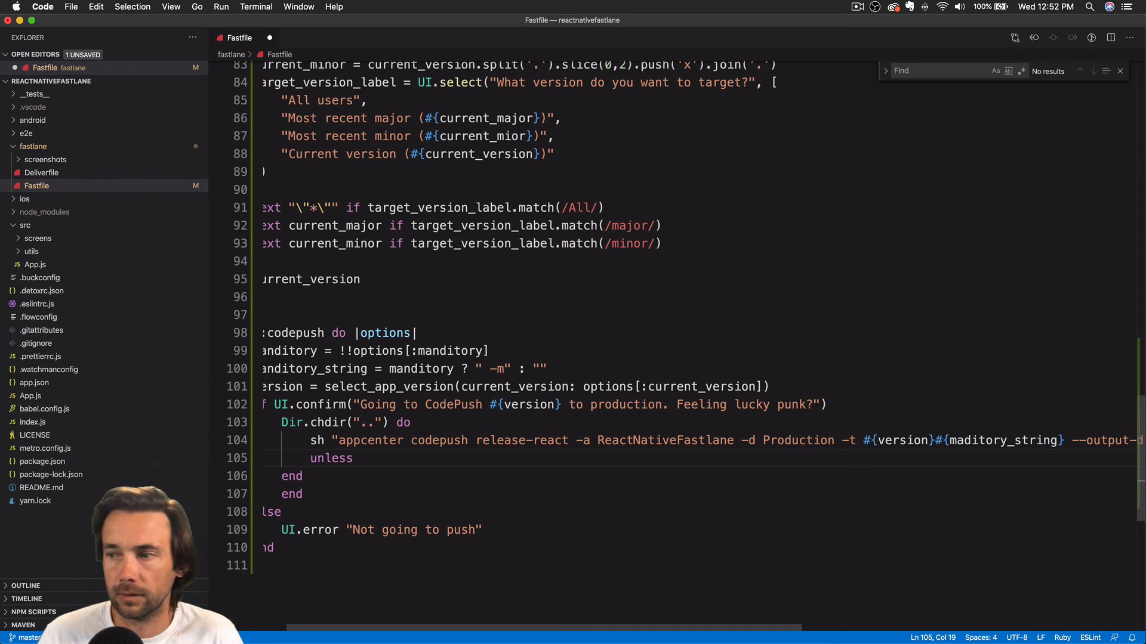
text( status.success?)
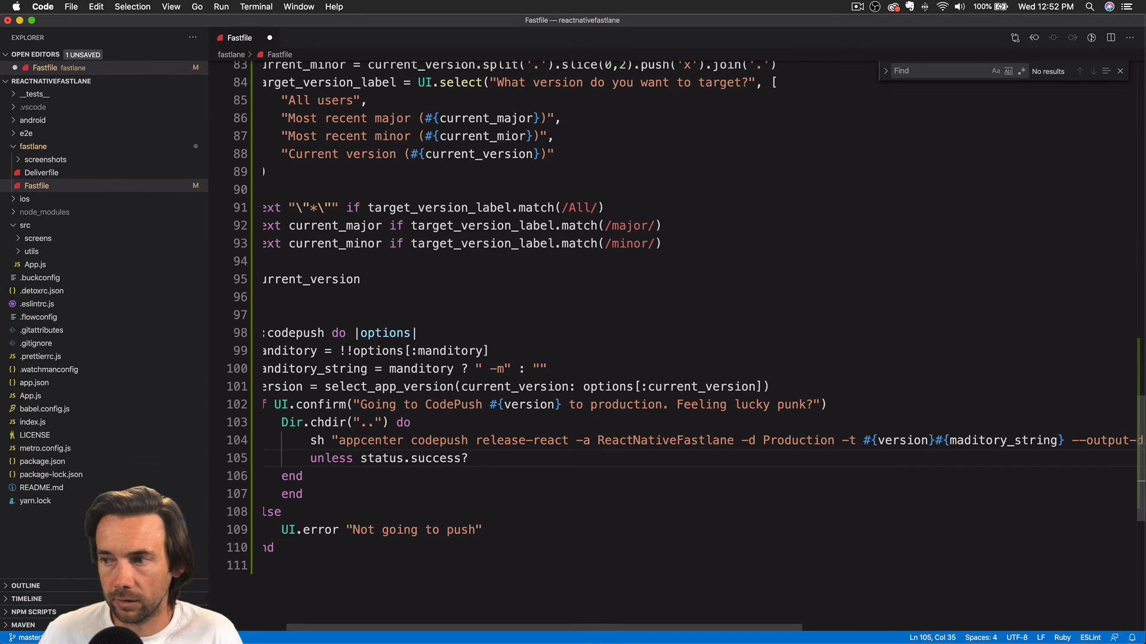
Raise UI.error "Command #{command} failed with status #{status.exitstatus}" inside the unless check
key(Return)
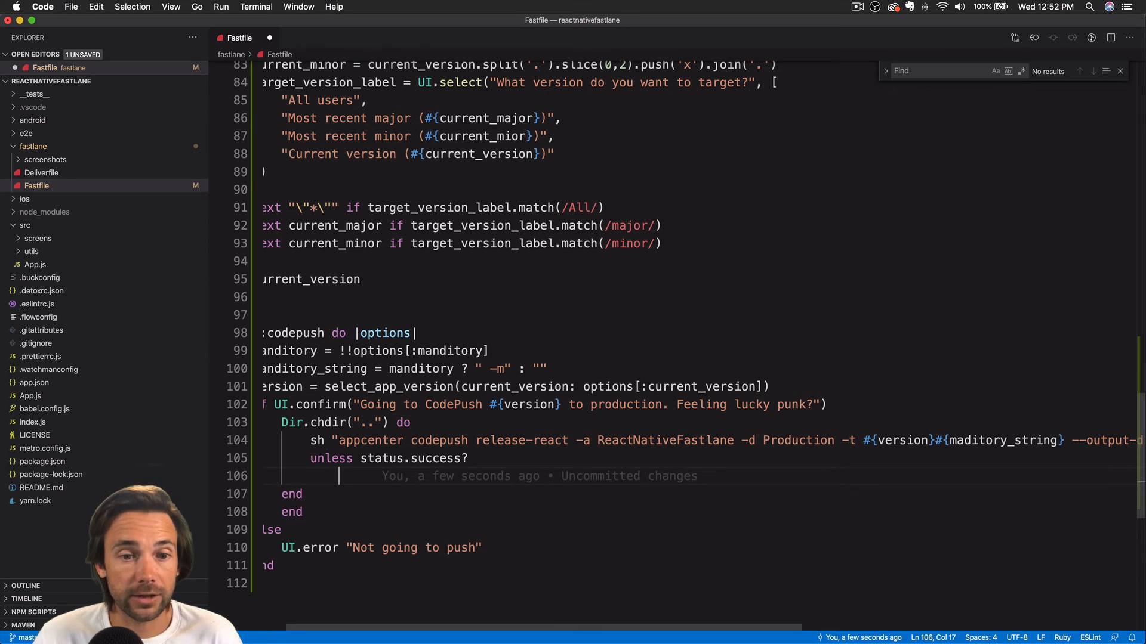
scroll(671, 347, left, 2)
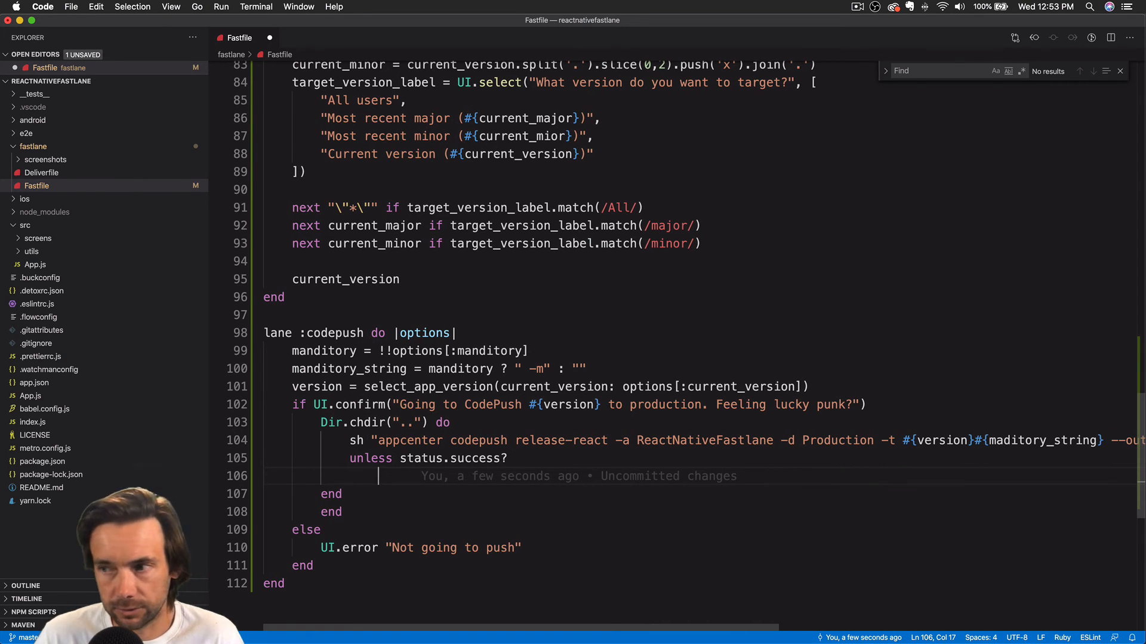
text(UI.)
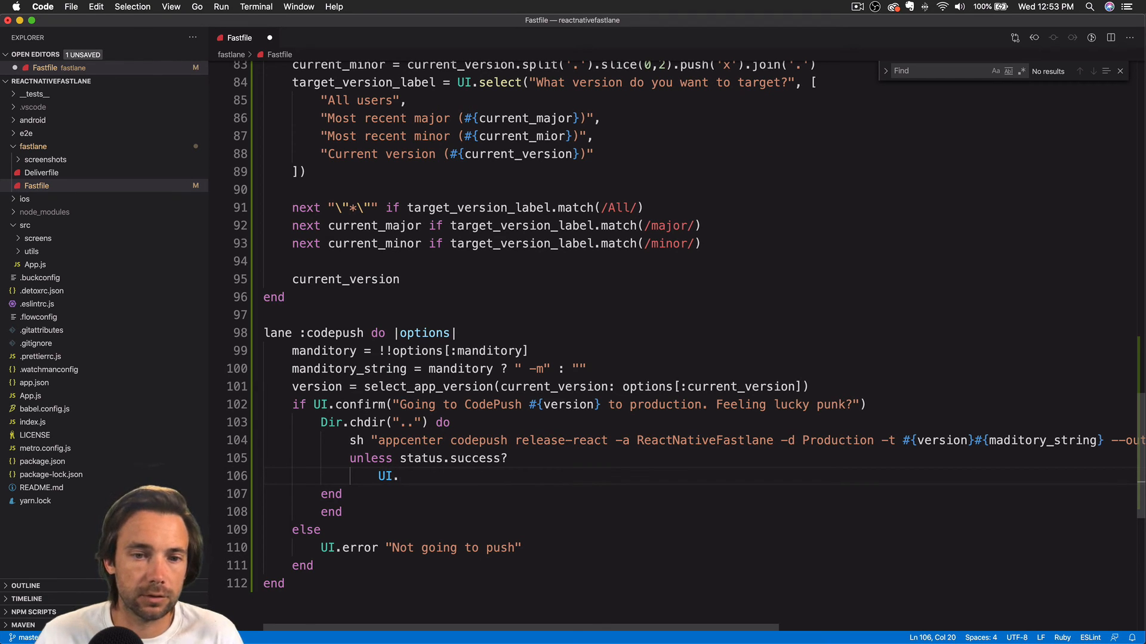
text(eorro)
key(BackSpace)
key(BackSpace)
key(BackSpace)
text(rror )
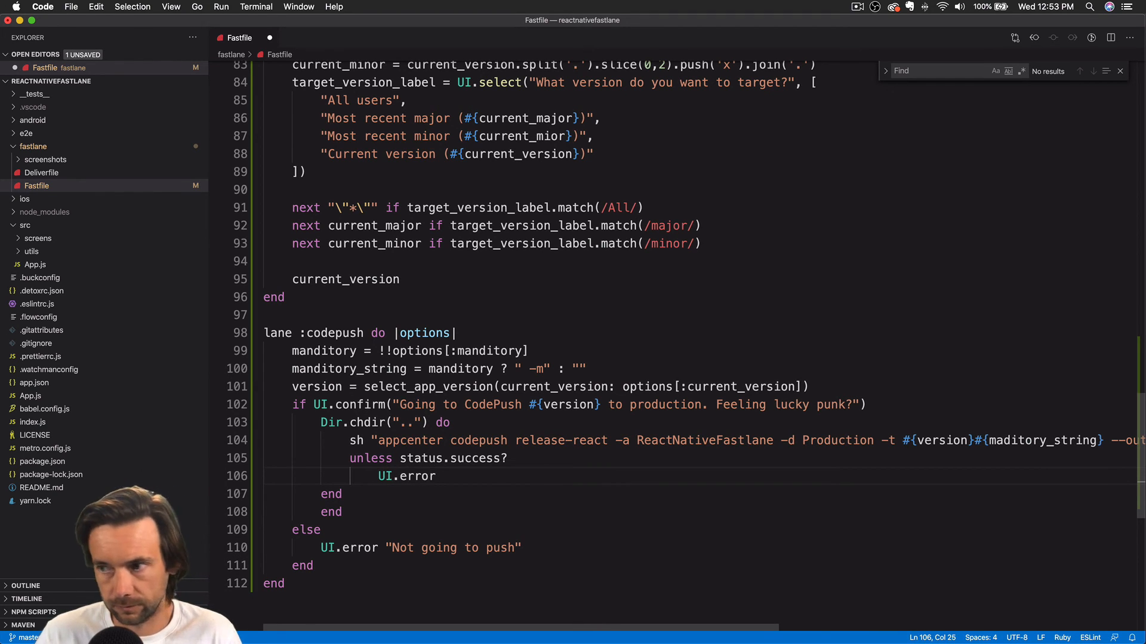
text("Command )
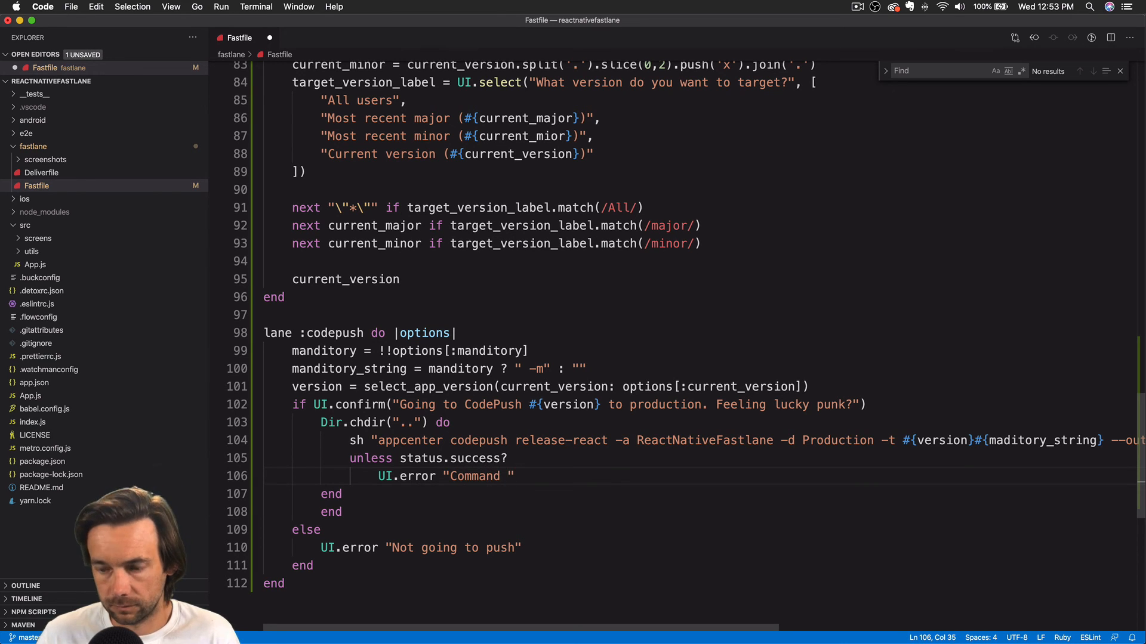
text(#{command)
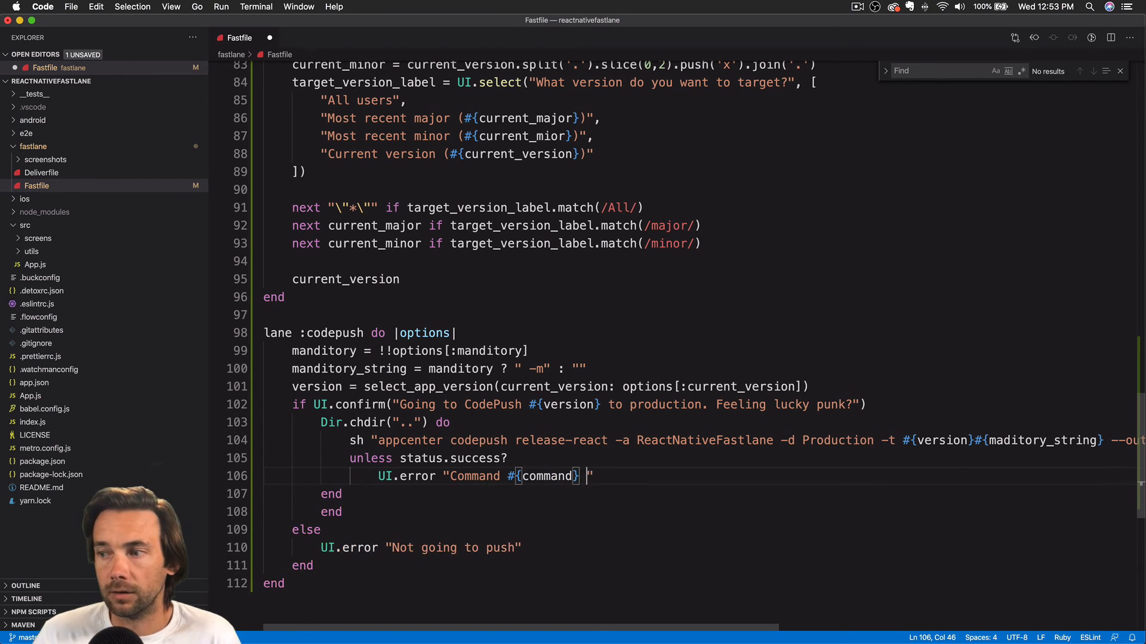
text(failed with status )
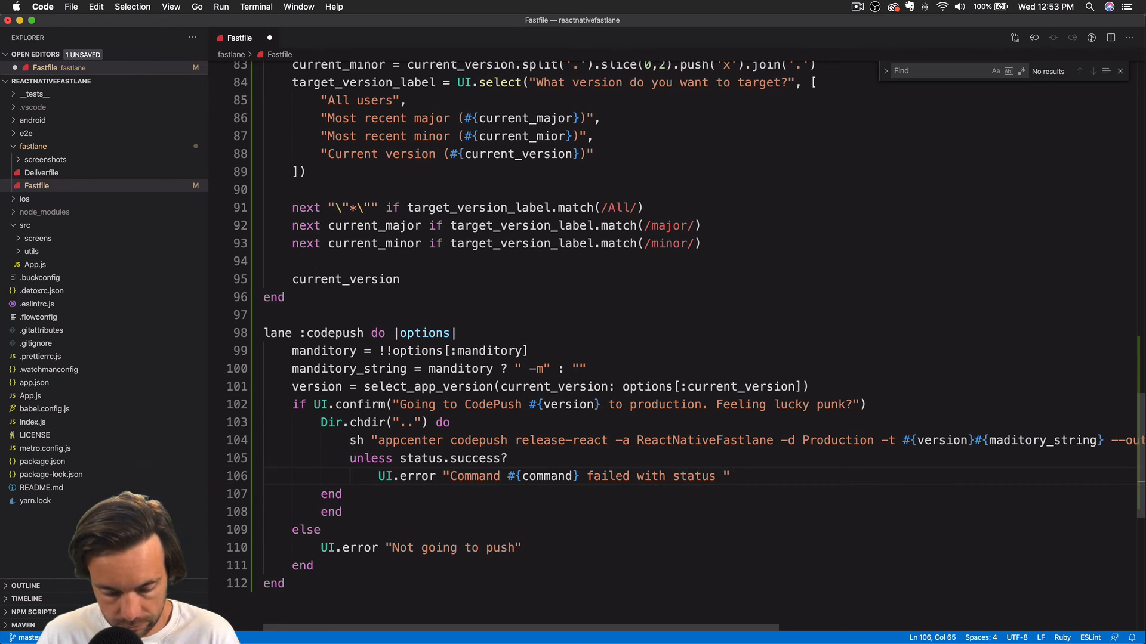
text(#{status.exitstatus)
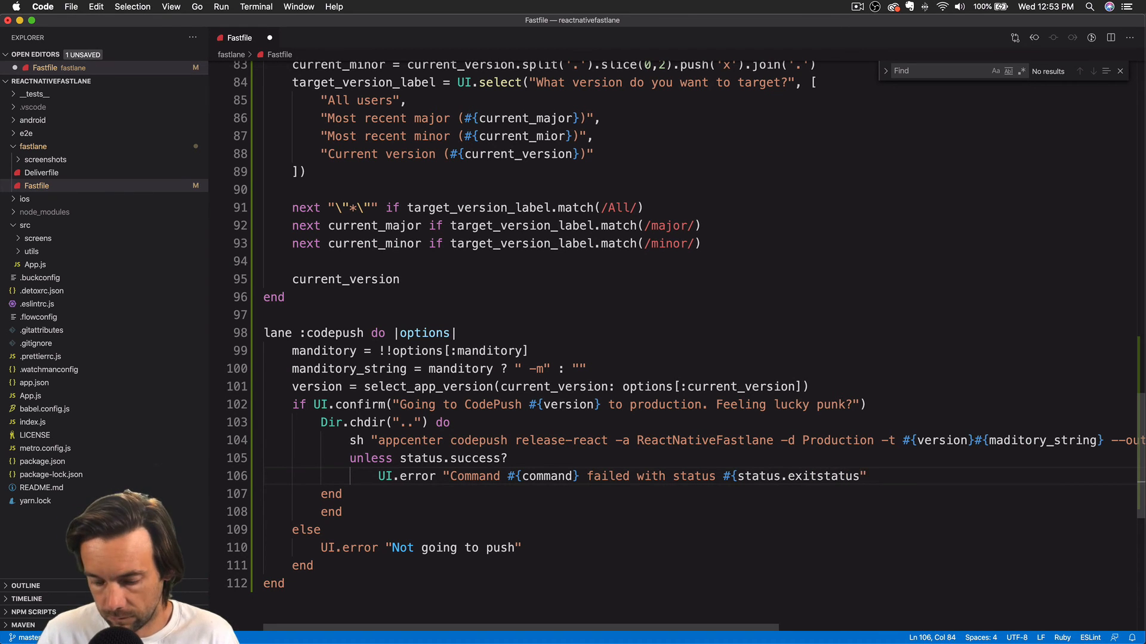
text(})
key(Return)
text(end)
Close the unless and add UI.message "Finished! Check out the release on App center"
key(Return)
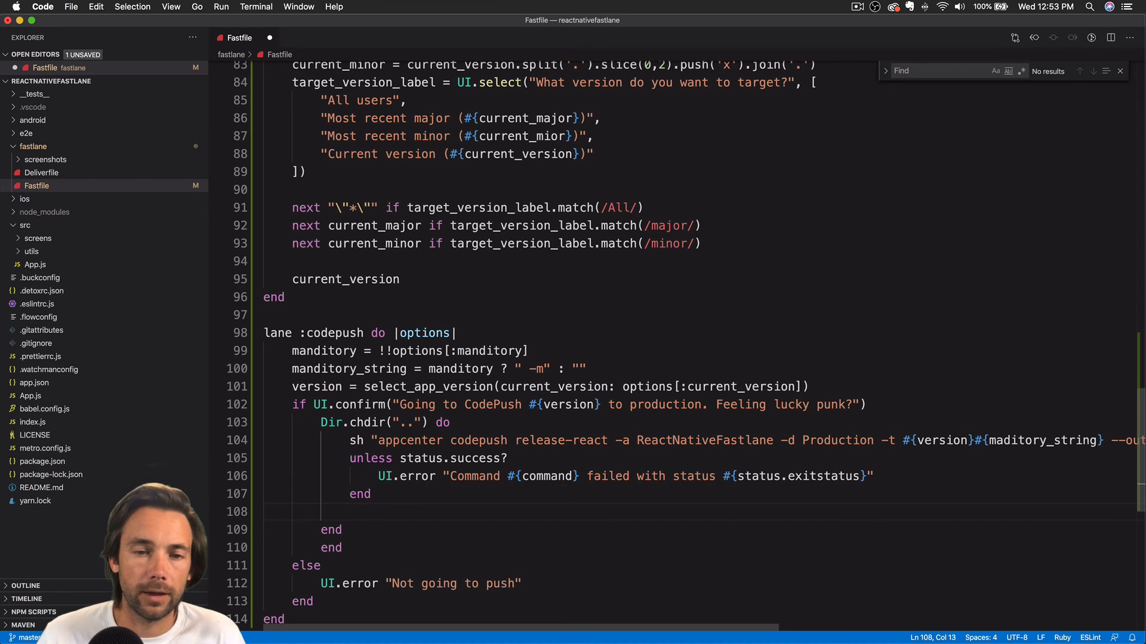
text(UI.message )
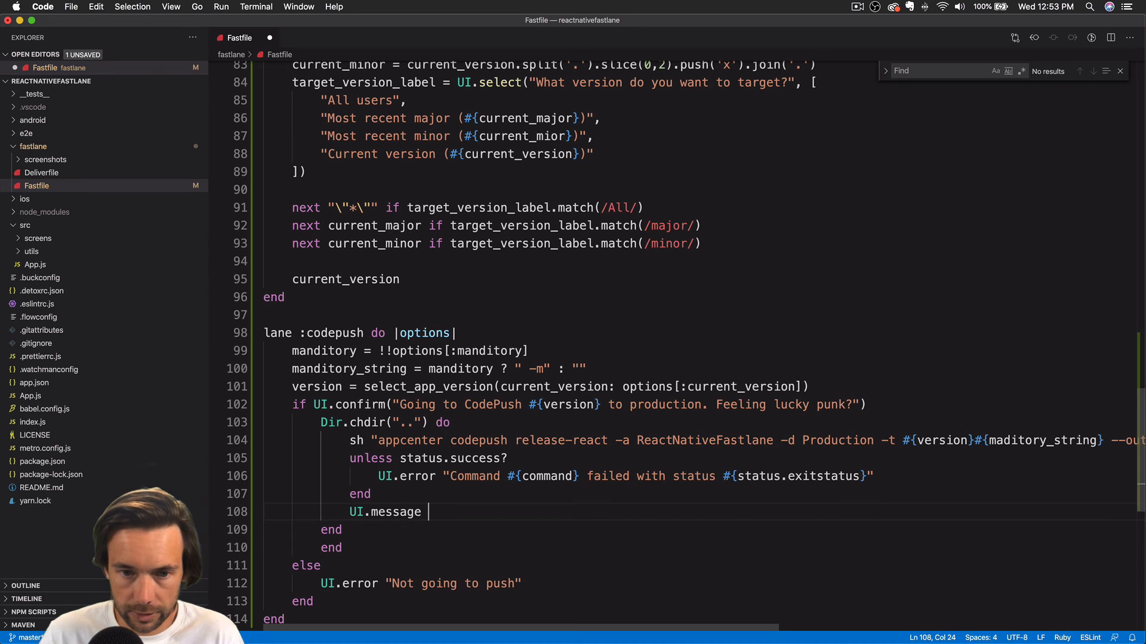
text(")
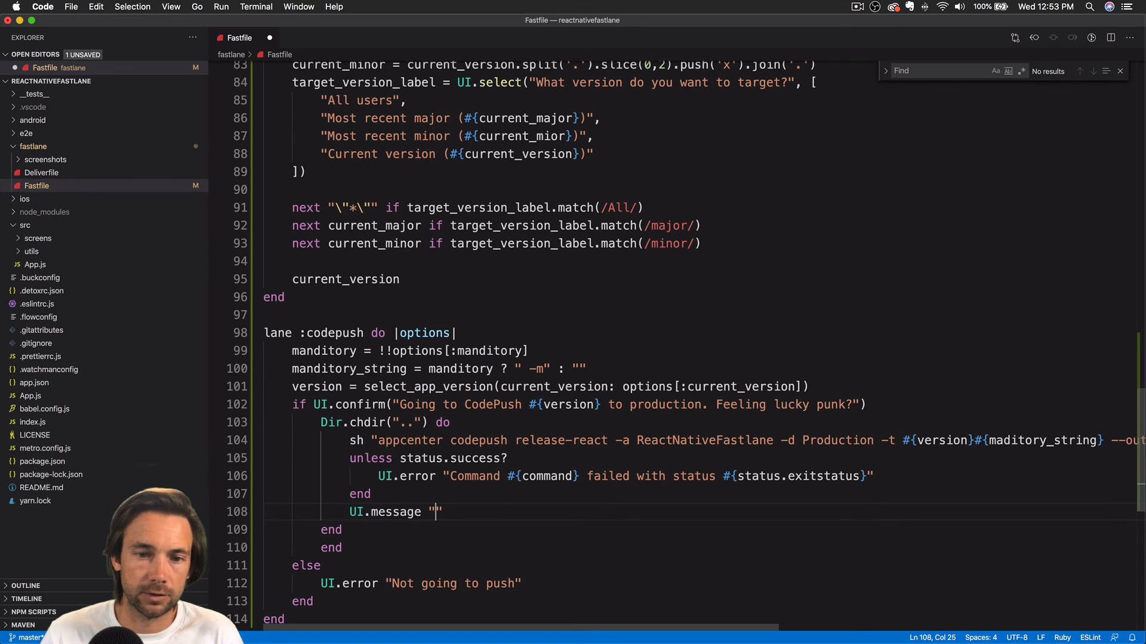
text(Finsi)
key(BackSpace)
key(BackSpace)
text(ished!)
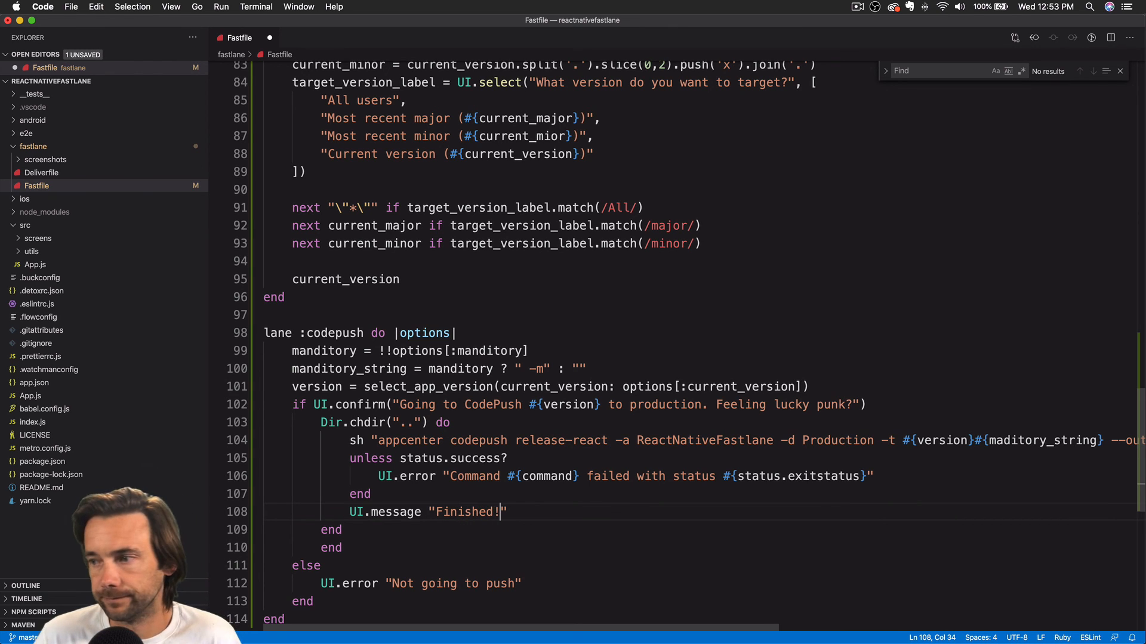
text( Che)
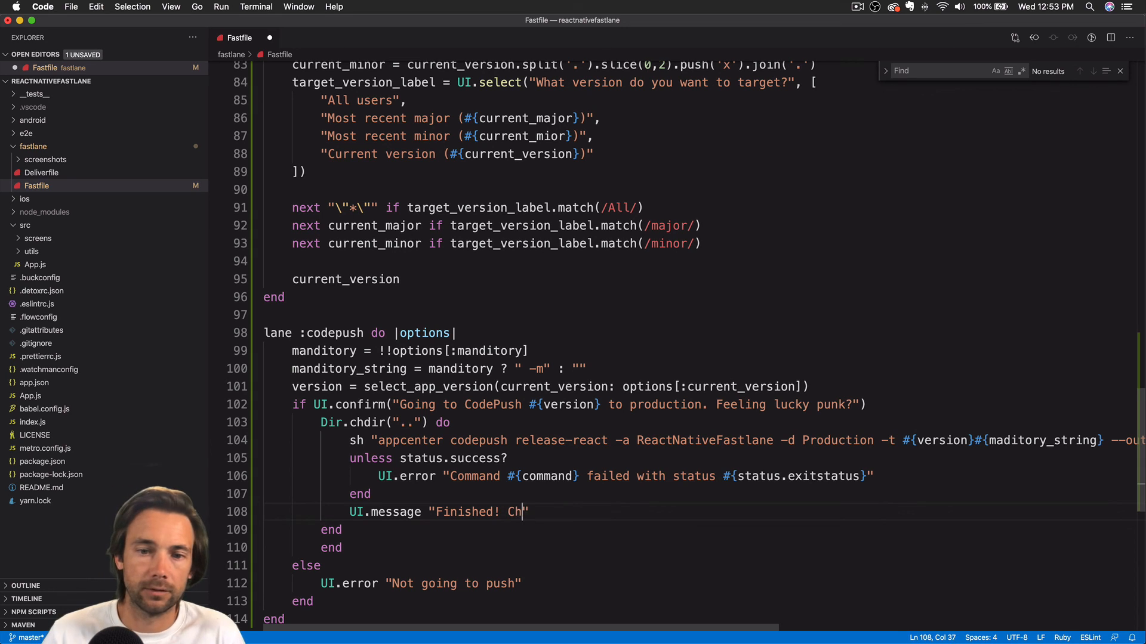
text(ck out the releas)
key(BackSpace)
key(BackSpace)
key(BackSpace)
text(e)
key(BackSpace)
text(lease on App center)
scroll(355, 136, up, 5)
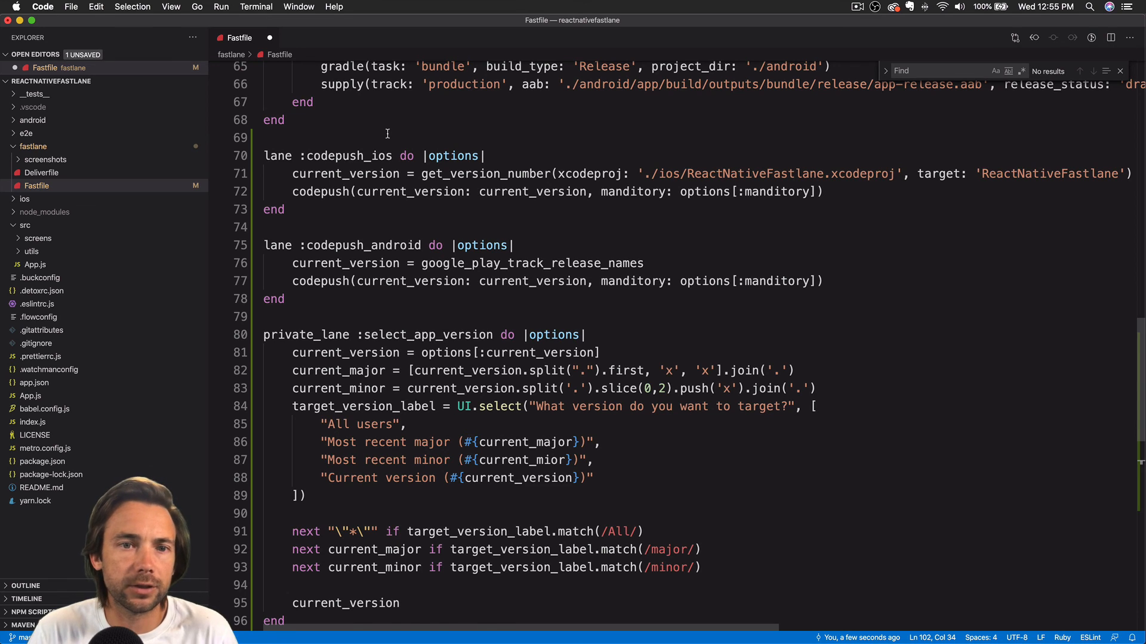
scroll(387, 133, down, 3)
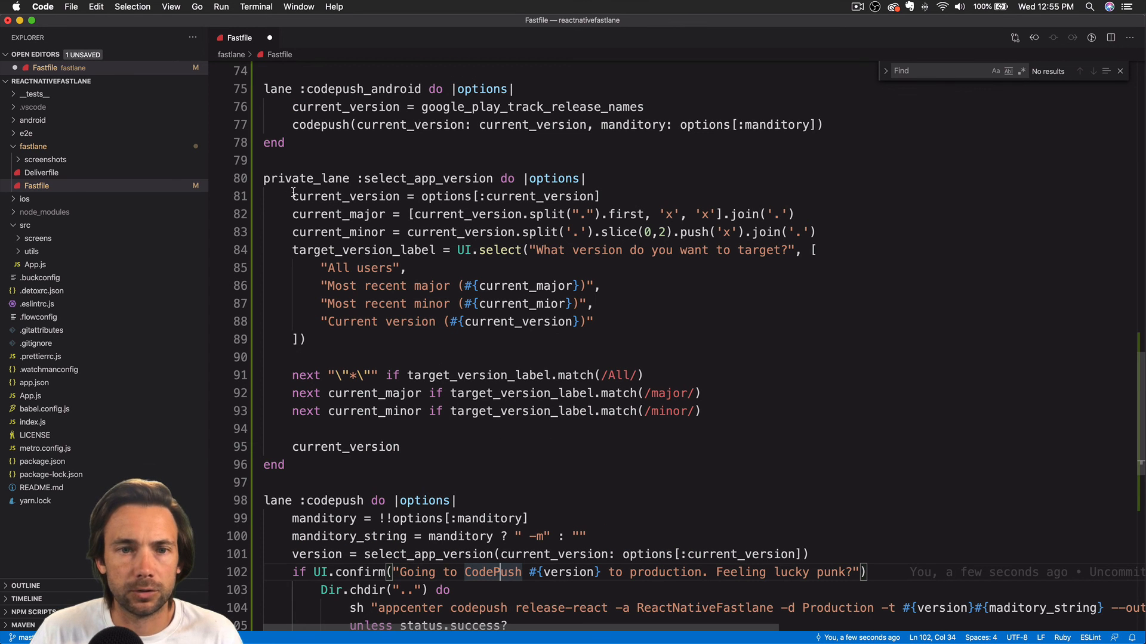
scroll(292, 193, down, 2)
scroll(293, 194, down, 2)
scroll(291, 191, down, 2)
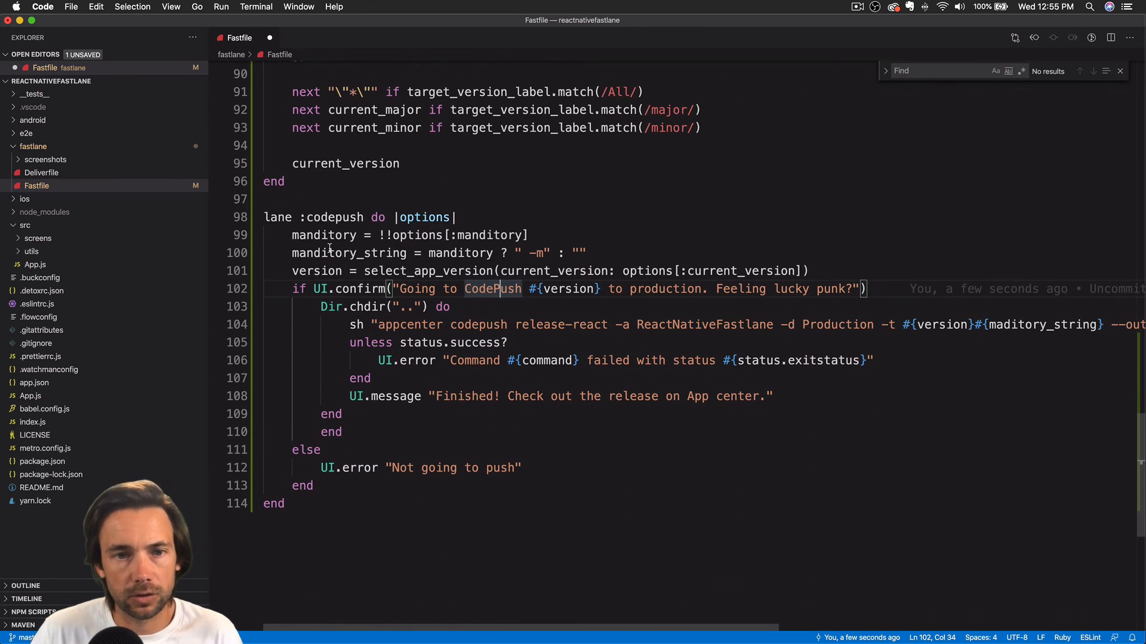
scroll(334, 251, down, 1)
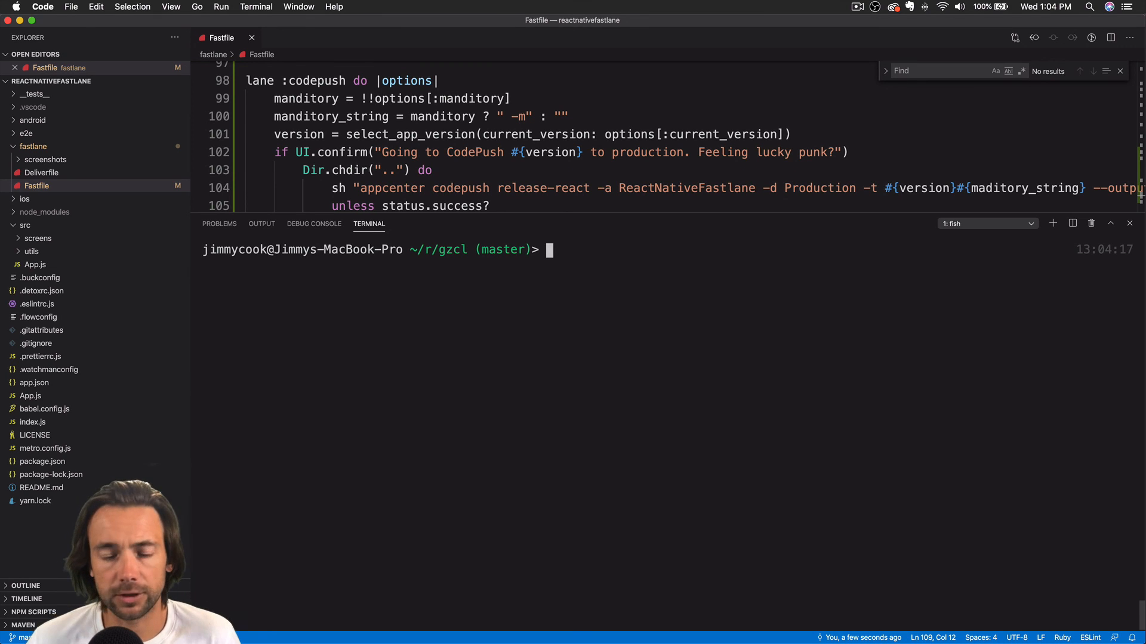
text(fas)
Run fastlane codepush_ios and choose Current (1.2.0) at the version prompt
key(Right)
key(Return)
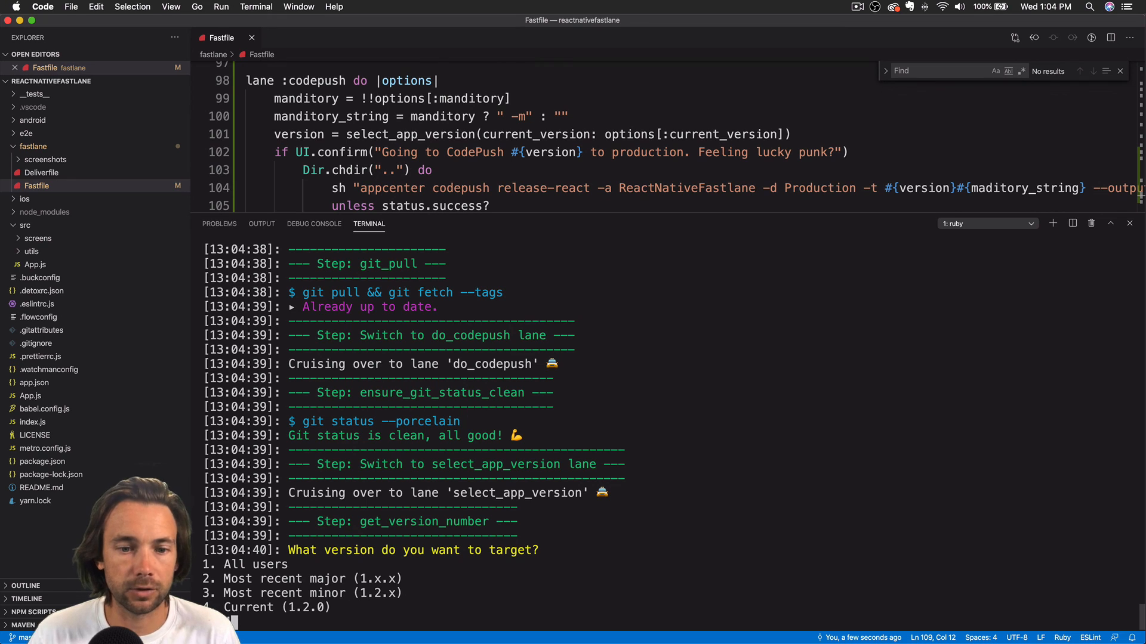
text(4)
key(Return)
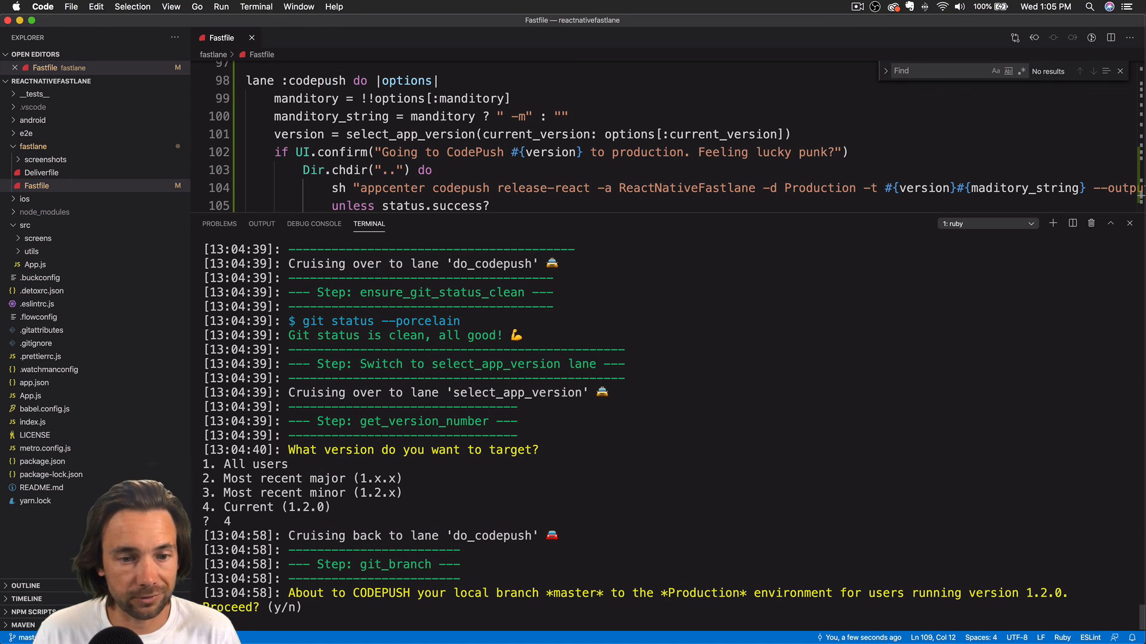